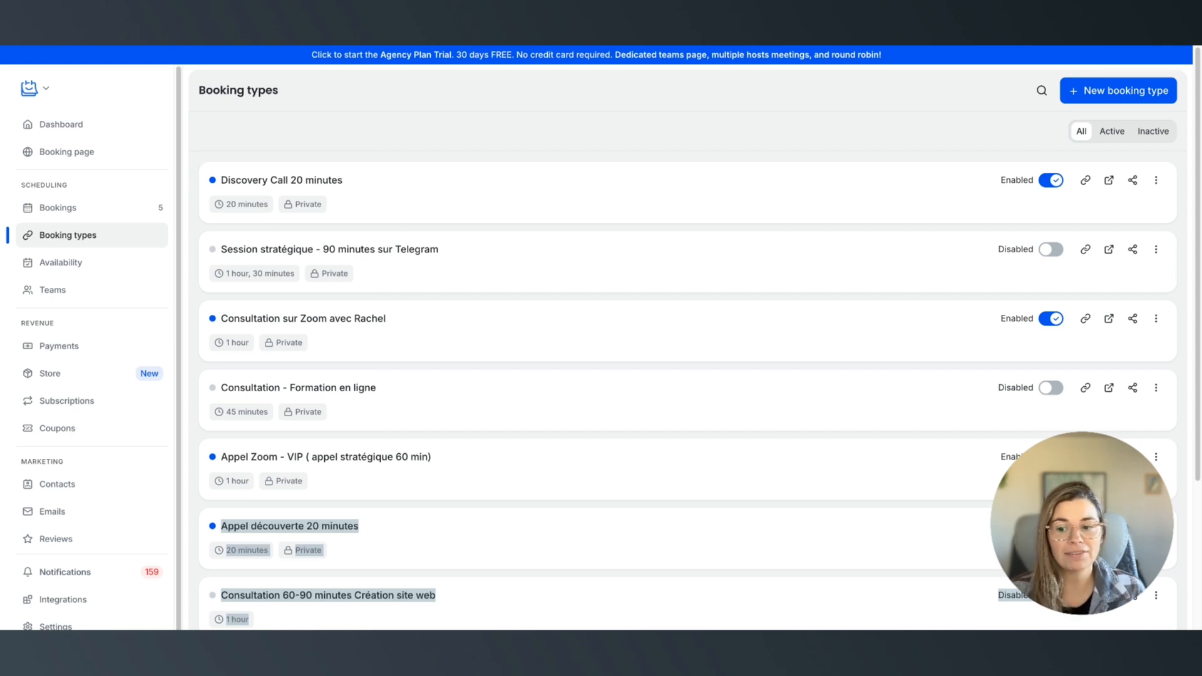
Step: Look through the list of existing booking types
scroll(83, 568, down, 1)
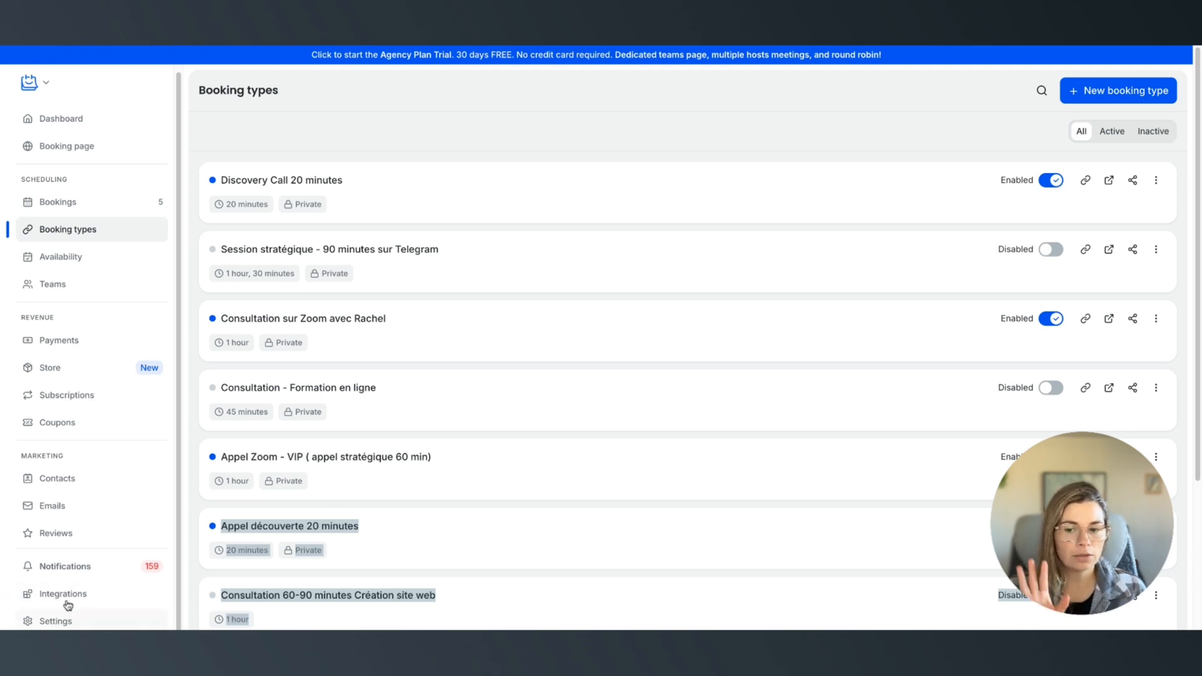
click(713, 139)
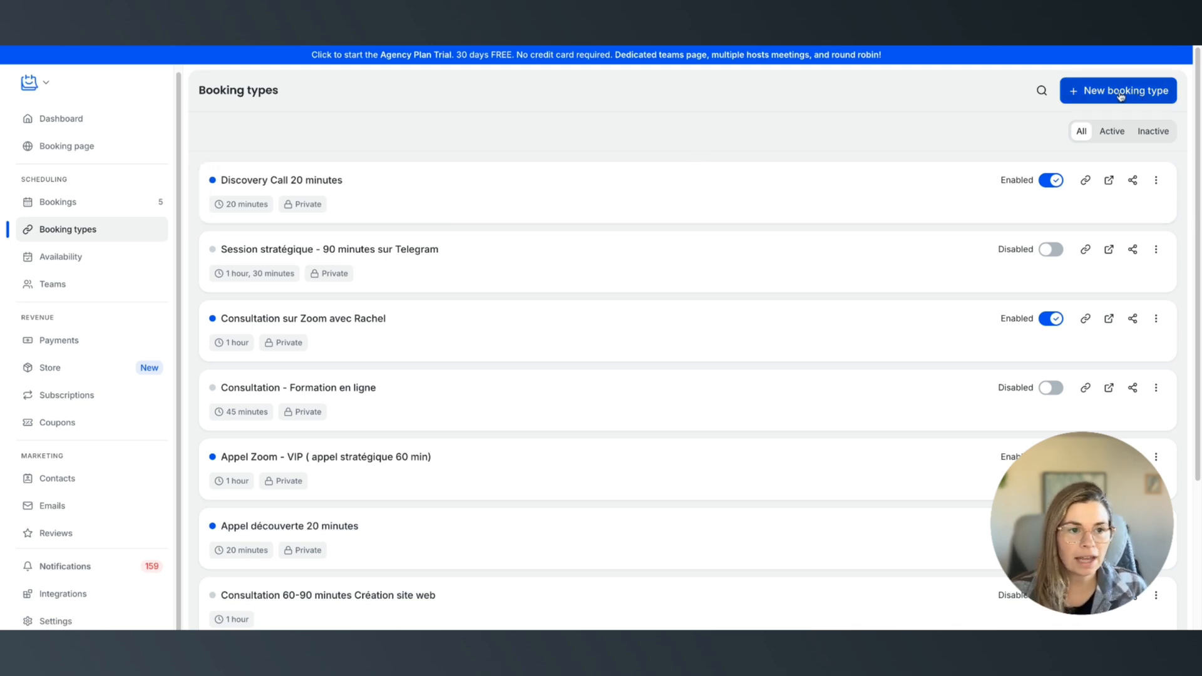
mouse_move(429, 368)
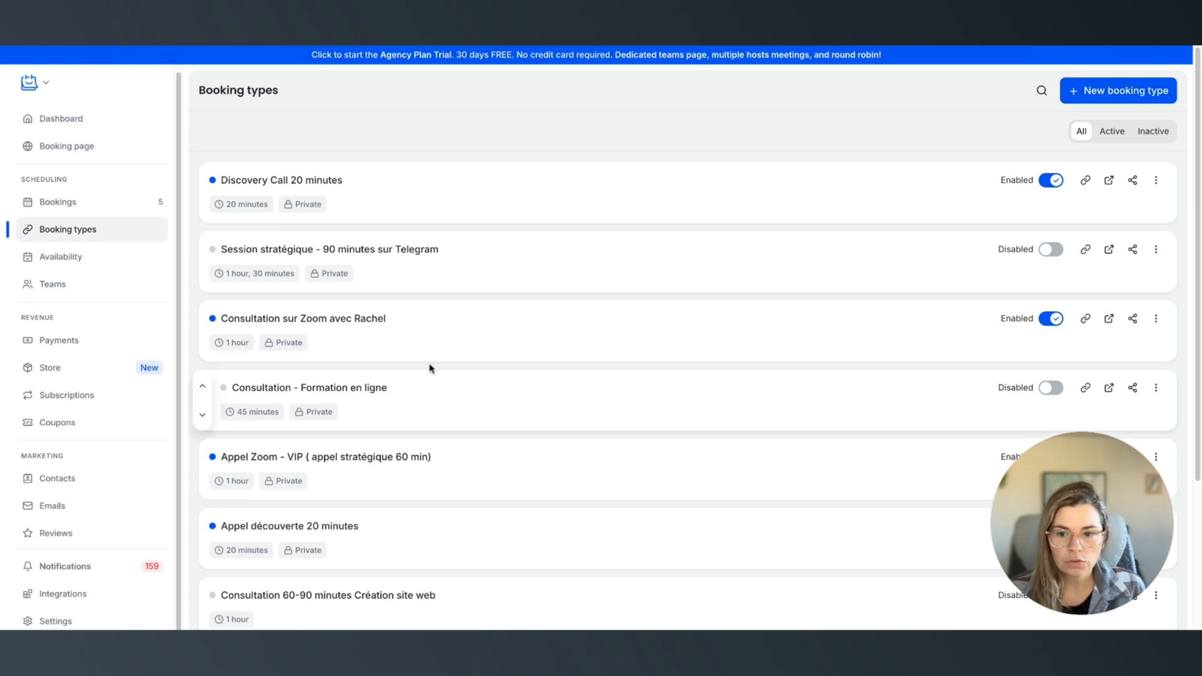
scroll(430, 368, down, 2)
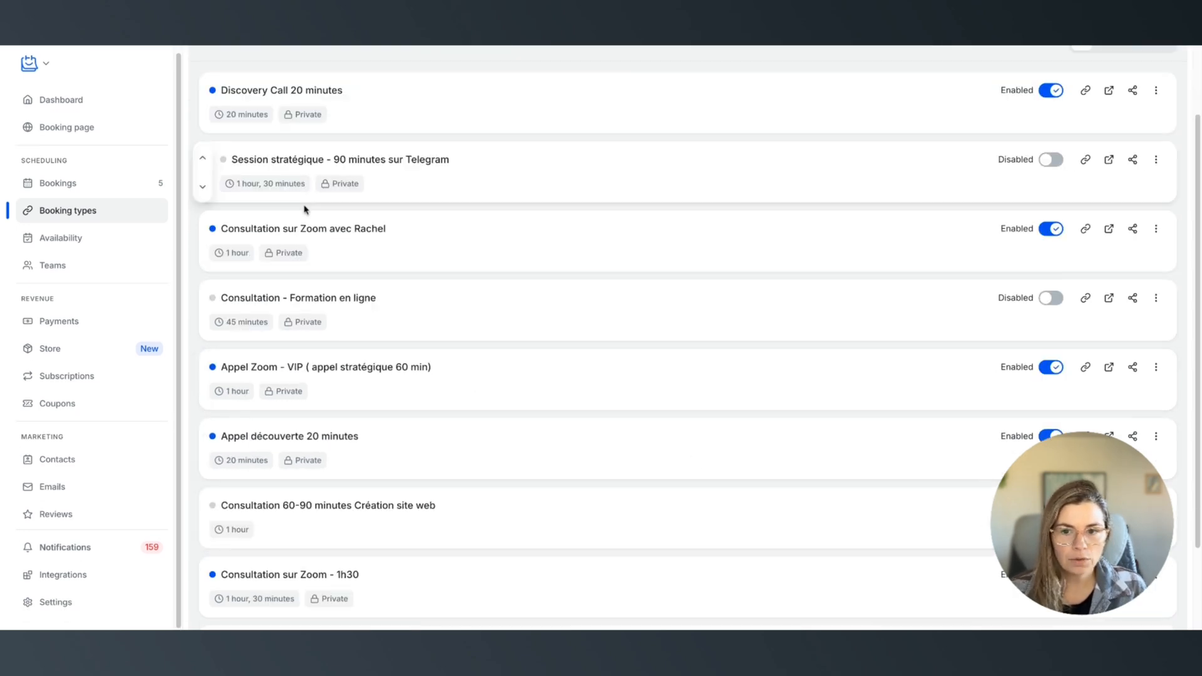
scroll(351, 260, up, 3)
scroll(430, 408, down, 5)
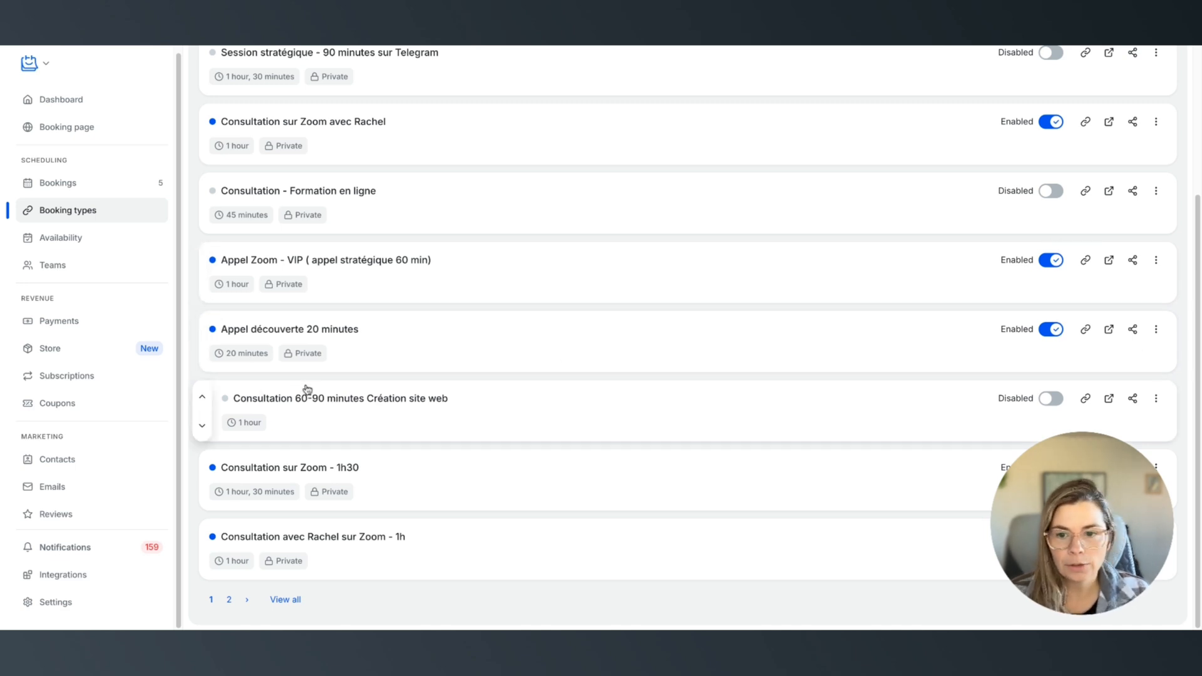
scroll(413, 349, up, 4)
scroll(413, 349, down, 3)
Step: Open the "Appel découverte 20 minutes" booking type to review its basic settings, and close it
click(483, 342)
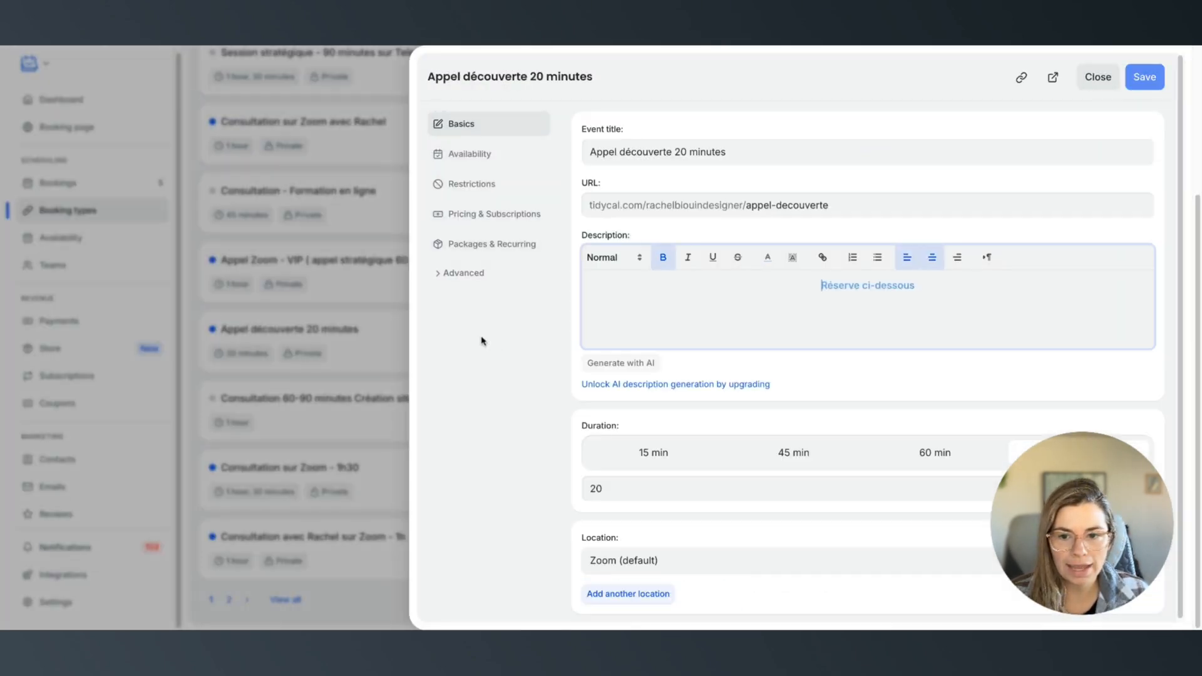
click(804, 161)
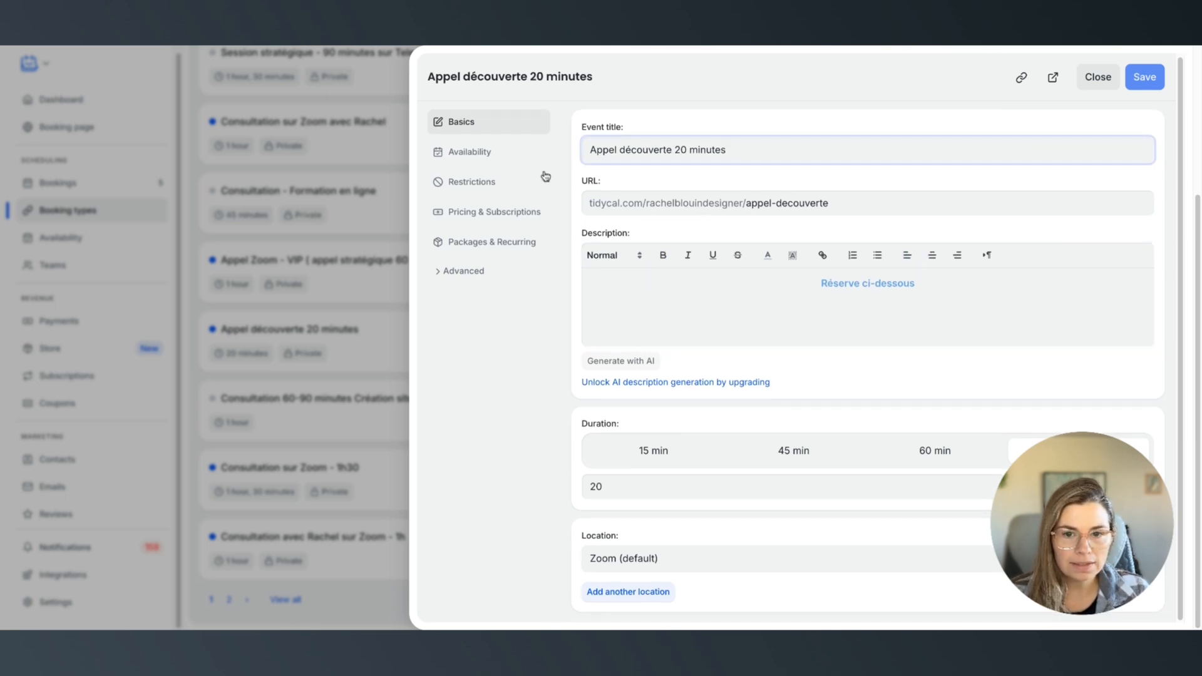
click(361, 478)
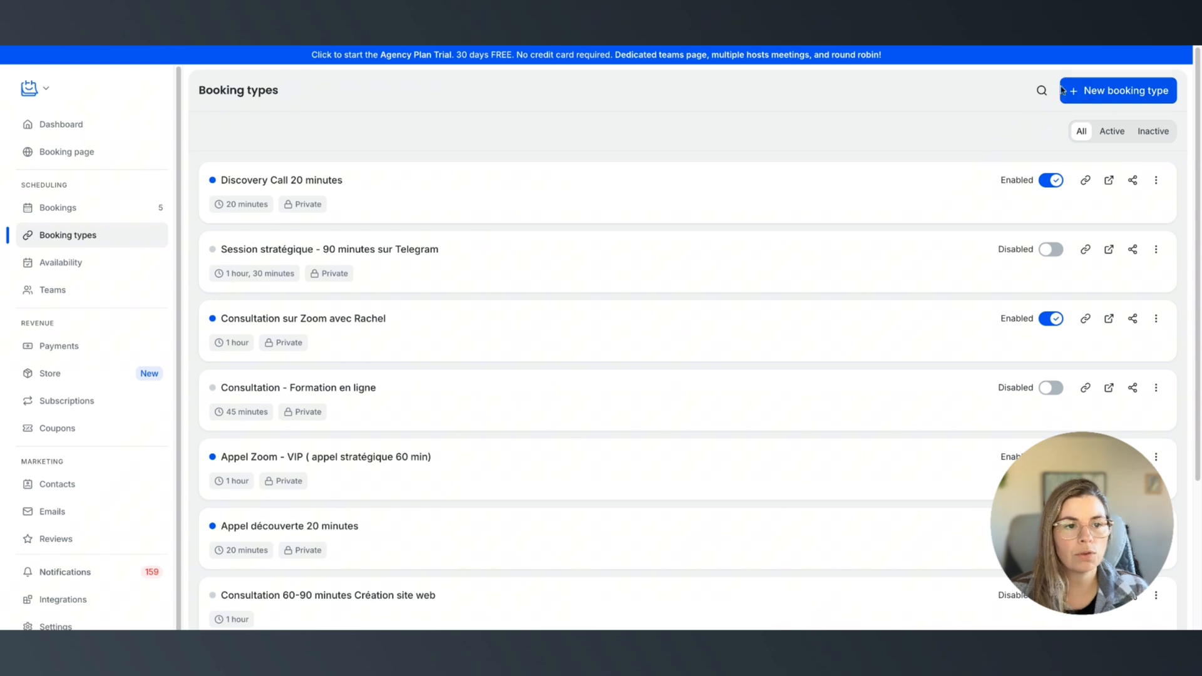
Step: Create a new booking type with the event title "Rencontre exploratoire"
click(1091, 97)
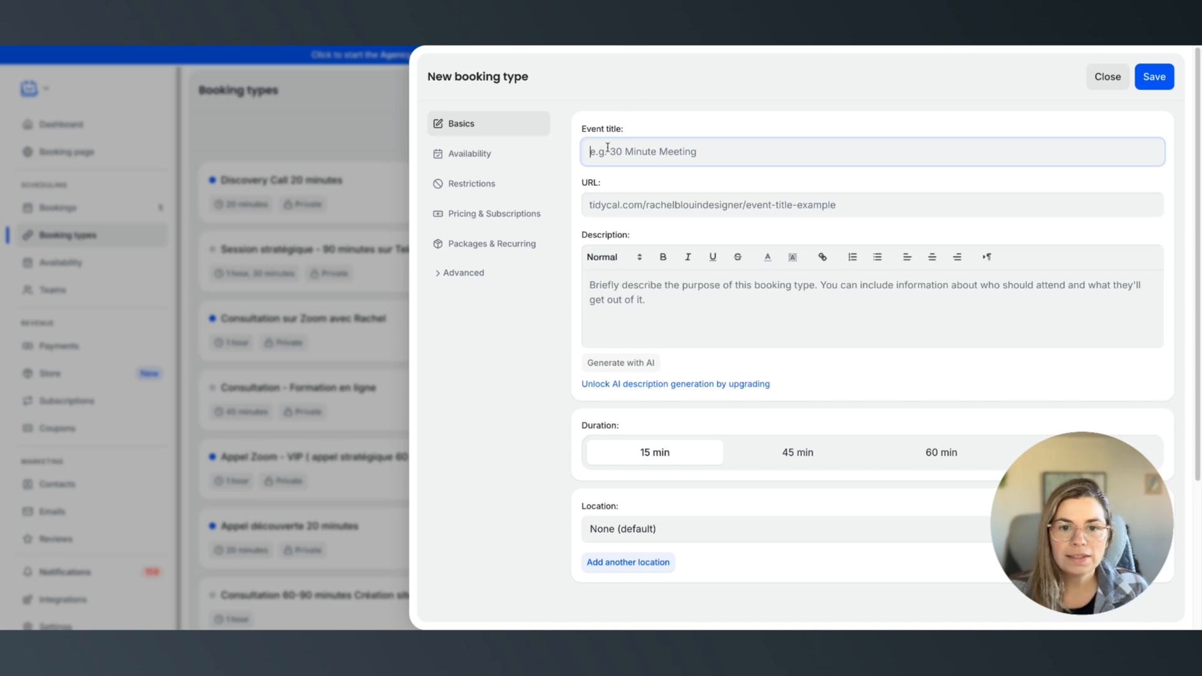
text(Ren)
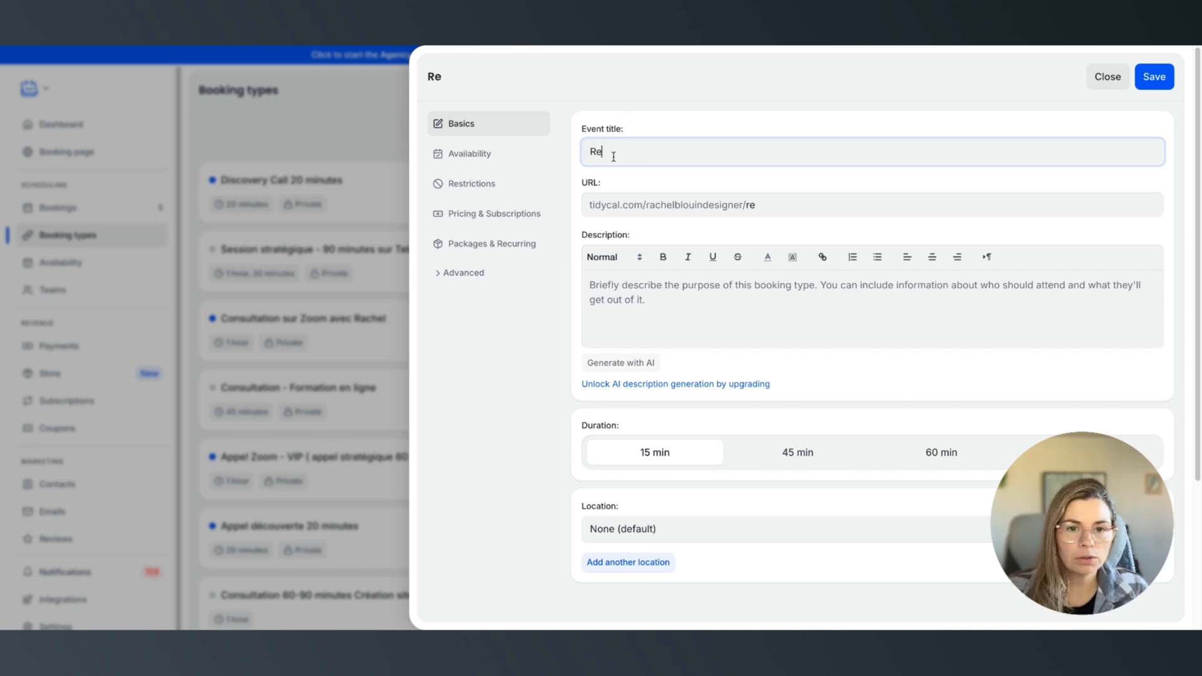
key(BackSpace)
text(n)
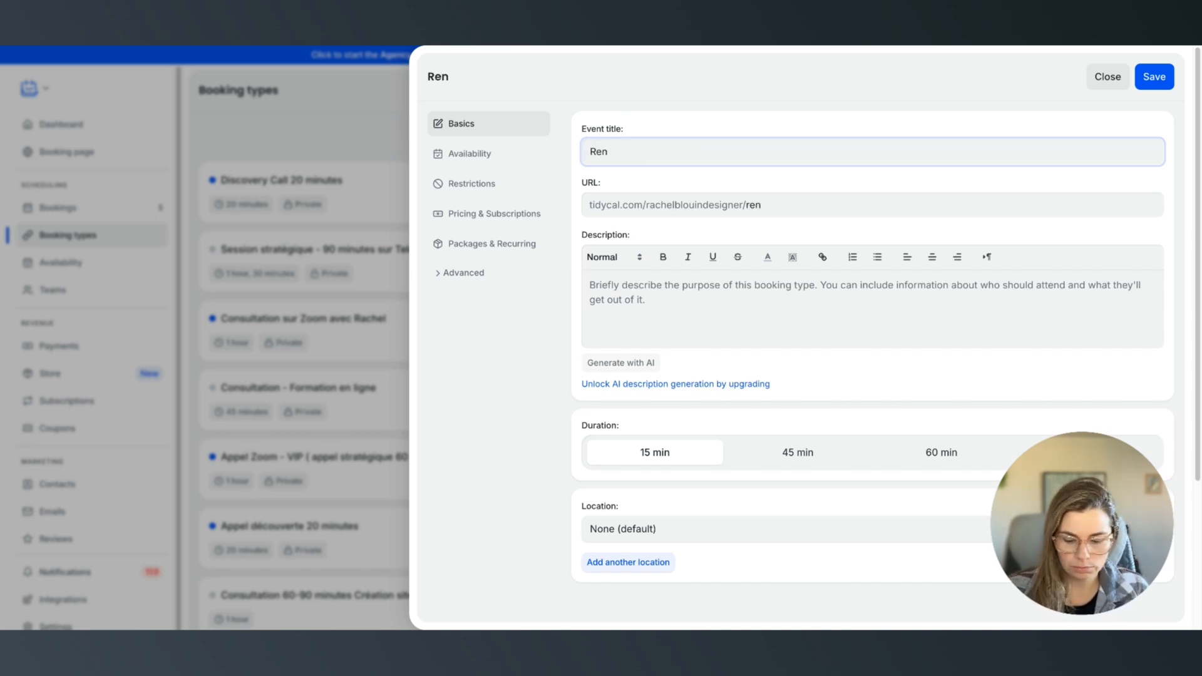
text(contre expl)
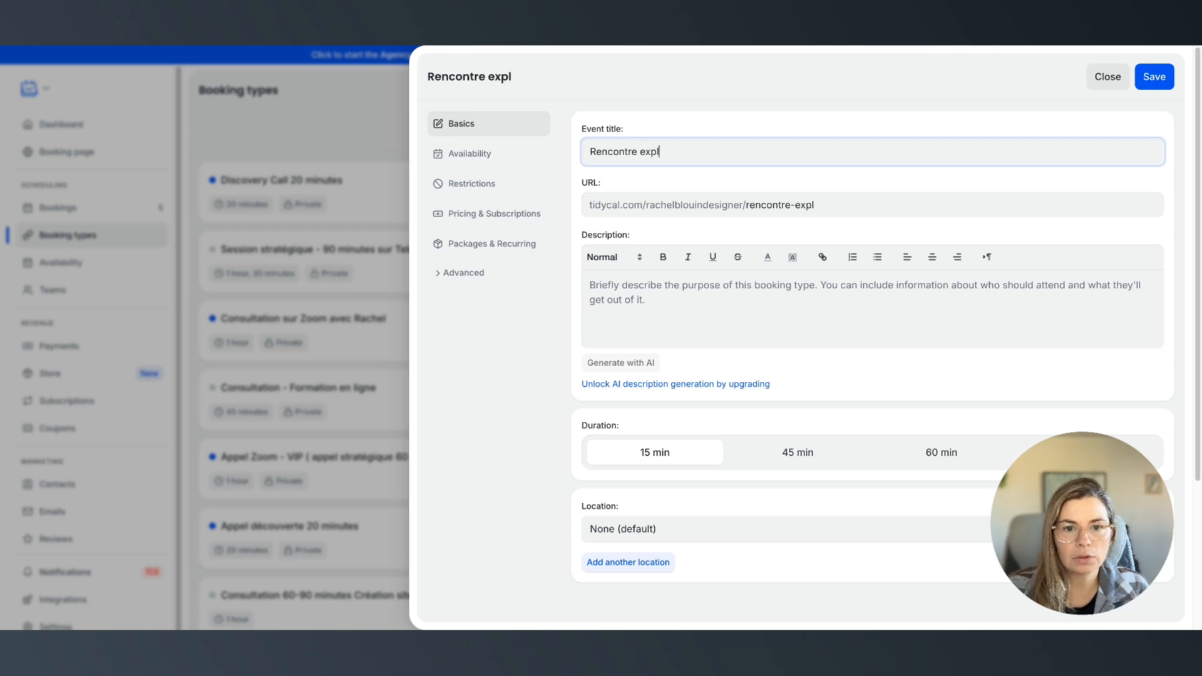
text(oratoire)
click(623, 302)
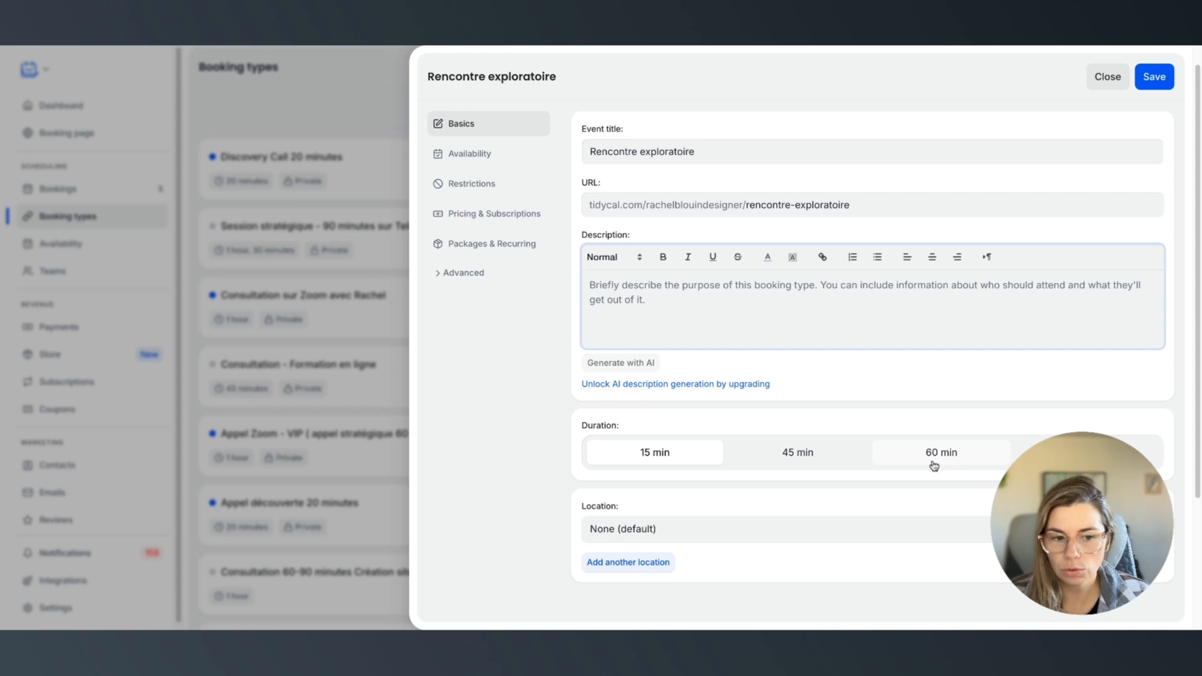
Step: Give the booking type a custom duration of 30 minutes
click(1081, 458)
double_click(652, 494)
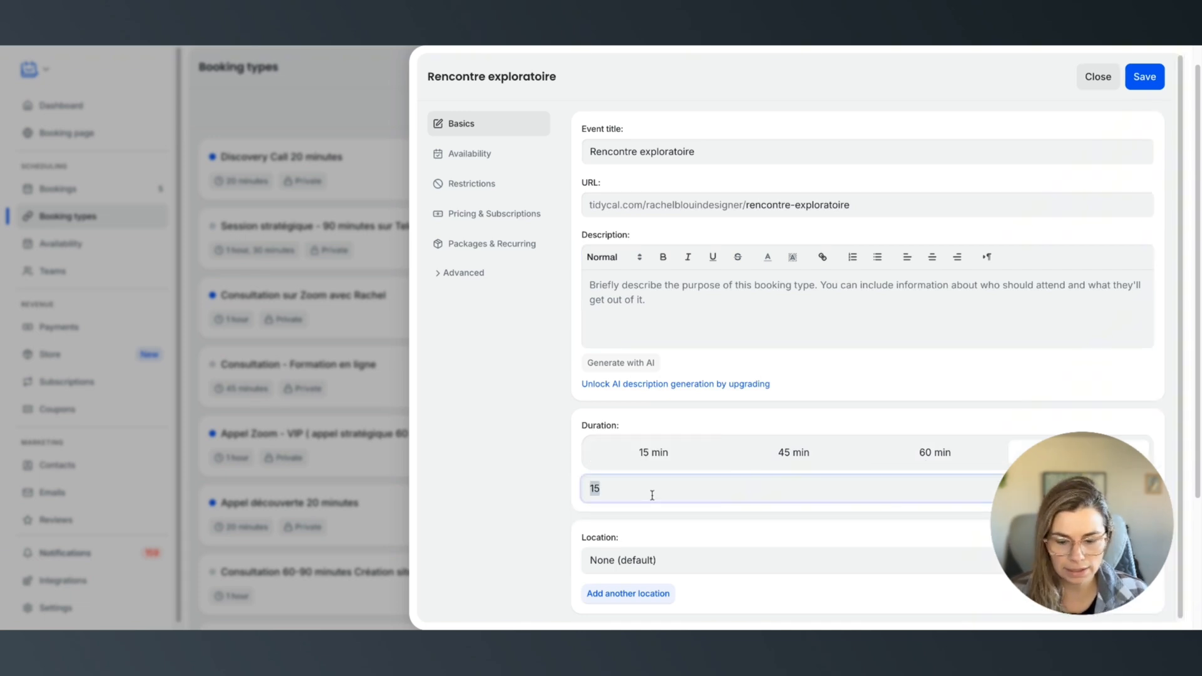
text(30)
click(601, 489)
click(517, 433)
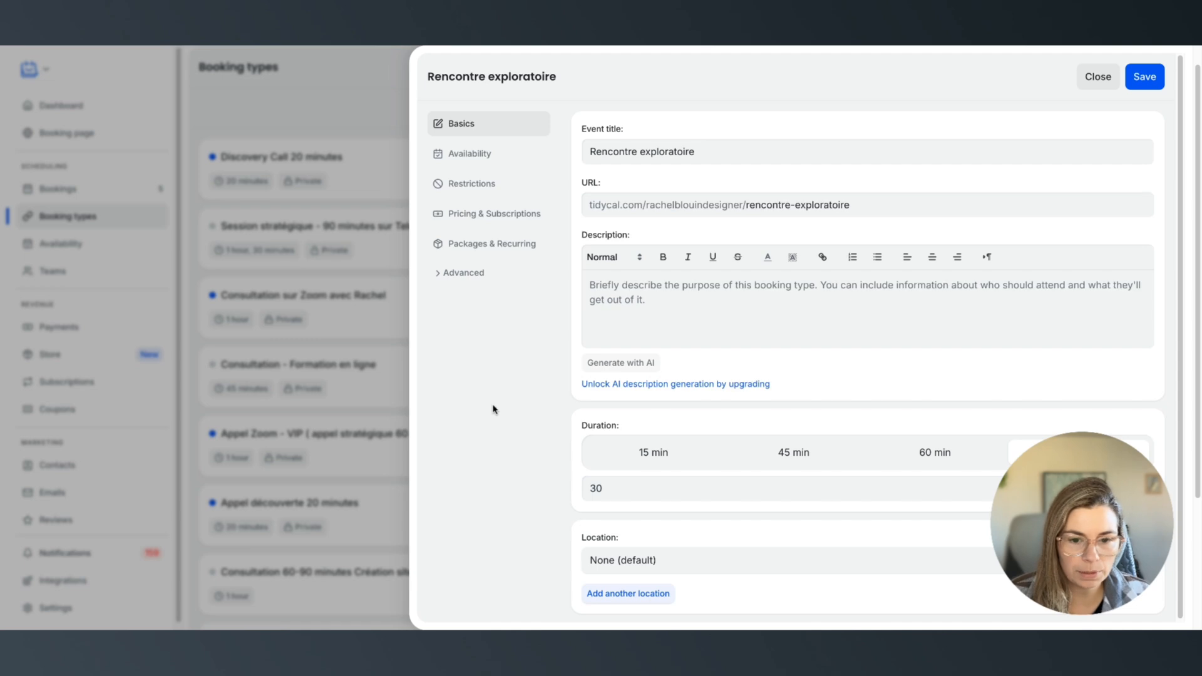
Step: Try In person/Custom location as the meeting location and enter its location details field
click(626, 560)
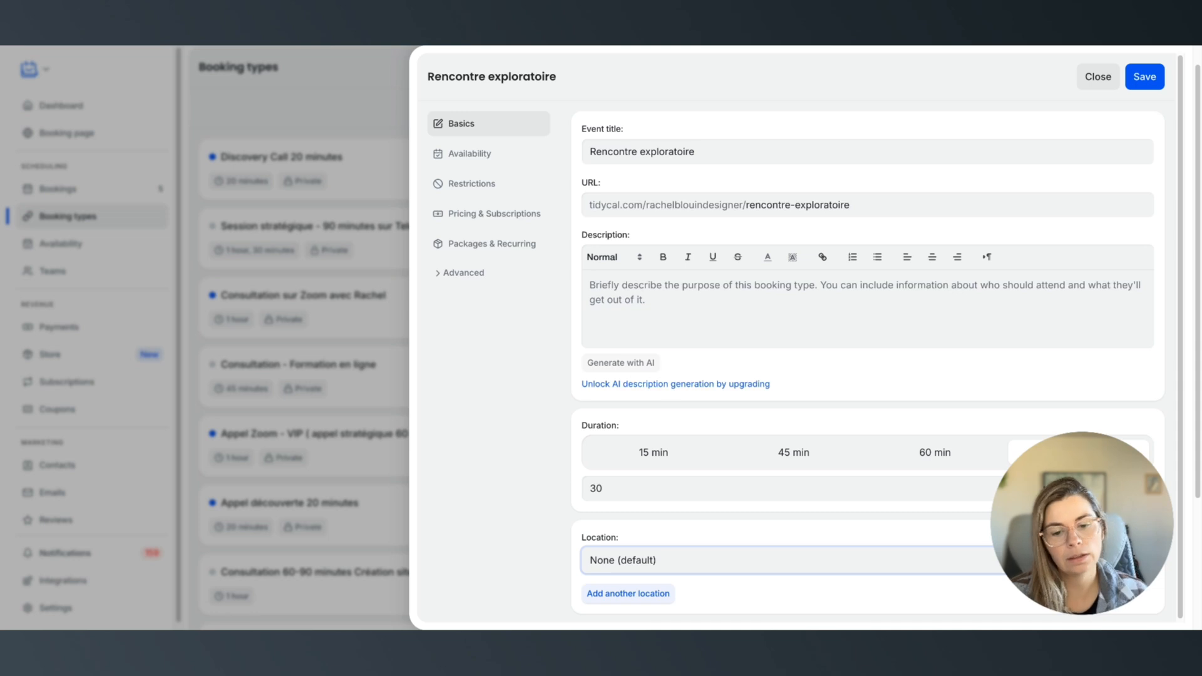
click(628, 592)
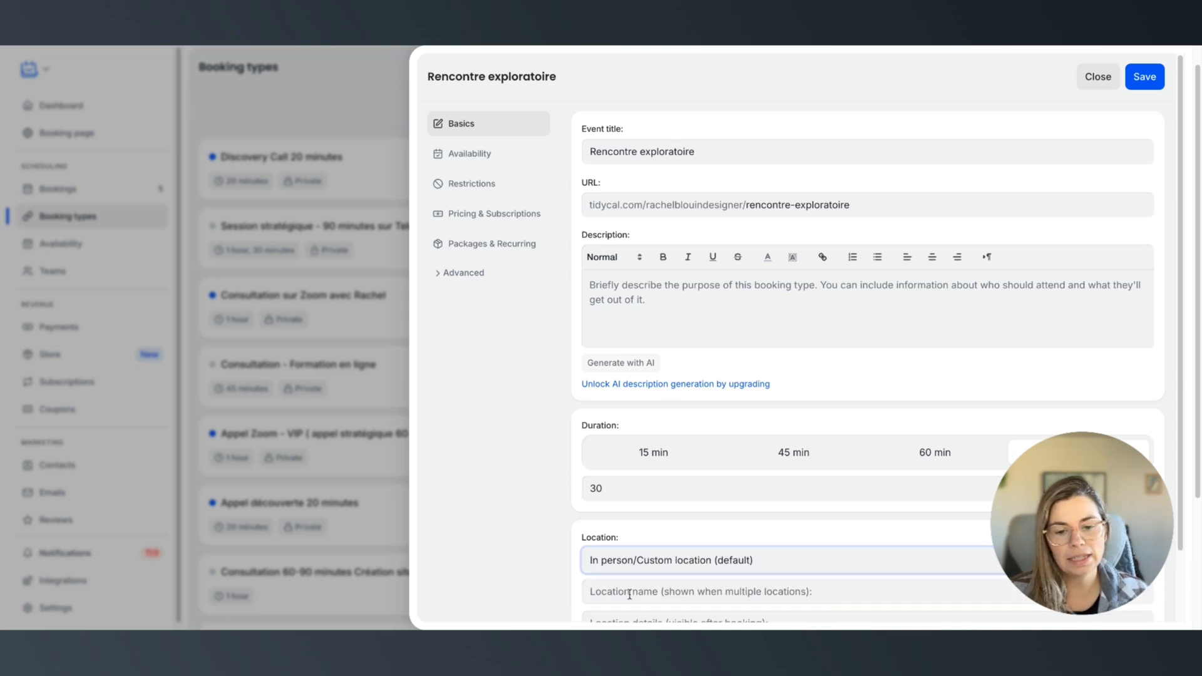
scroll(616, 500, down, 1)
scroll(612, 493, up, 1)
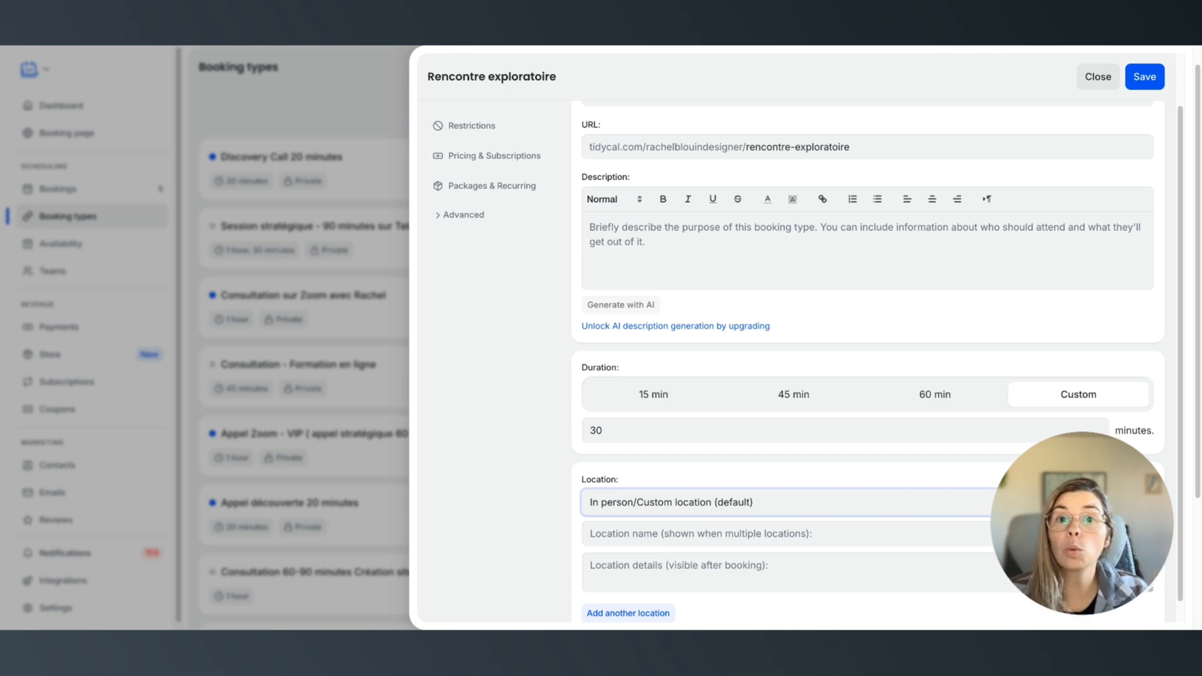
click(680, 565)
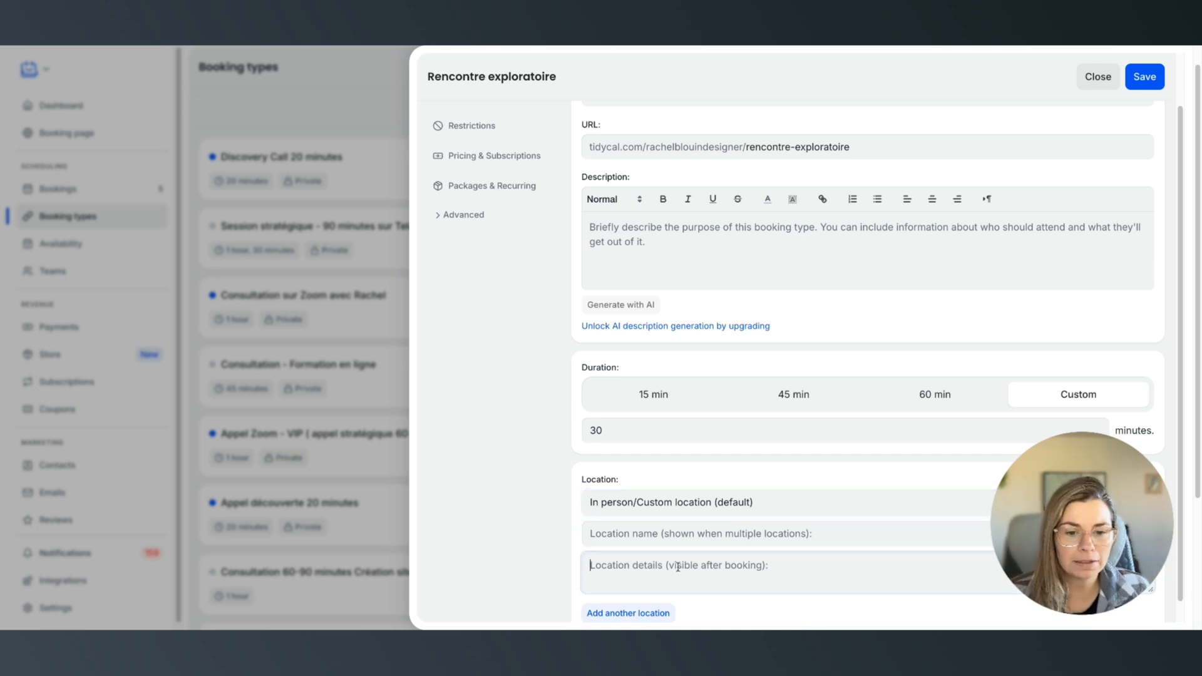
Step: Set the booking type's location to Zoom
click(675, 510)
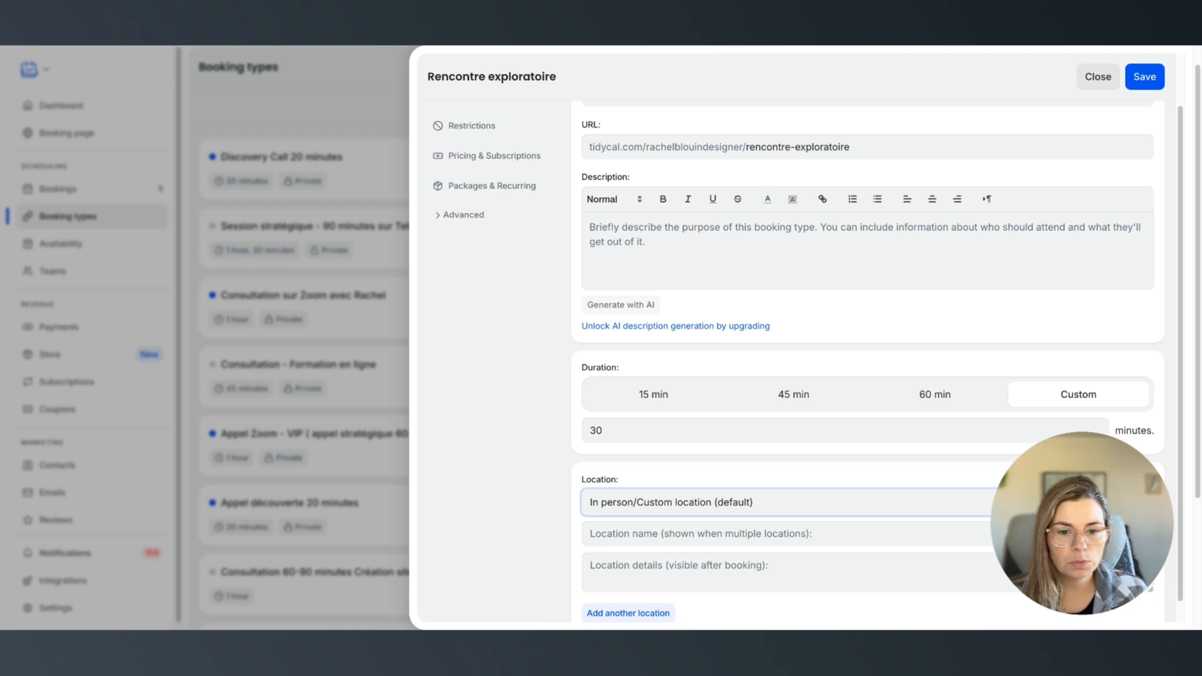
click(628, 557)
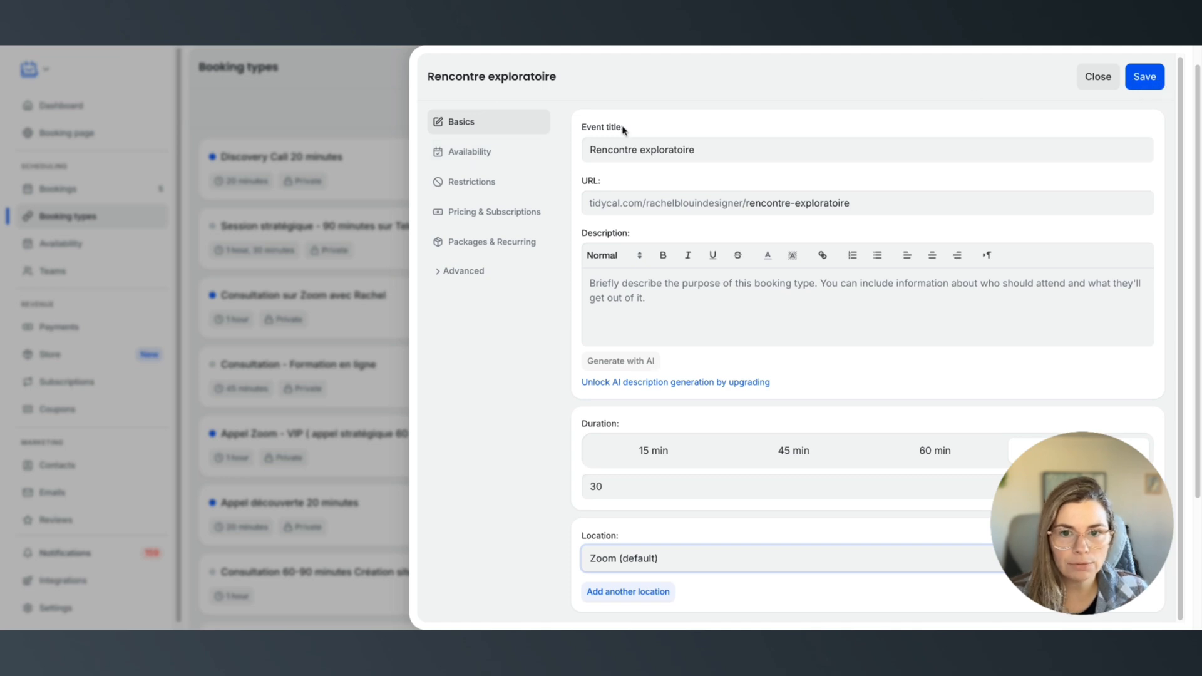
Step: Review the default availability schedule and the other schedule choices for this booking type
click(487, 156)
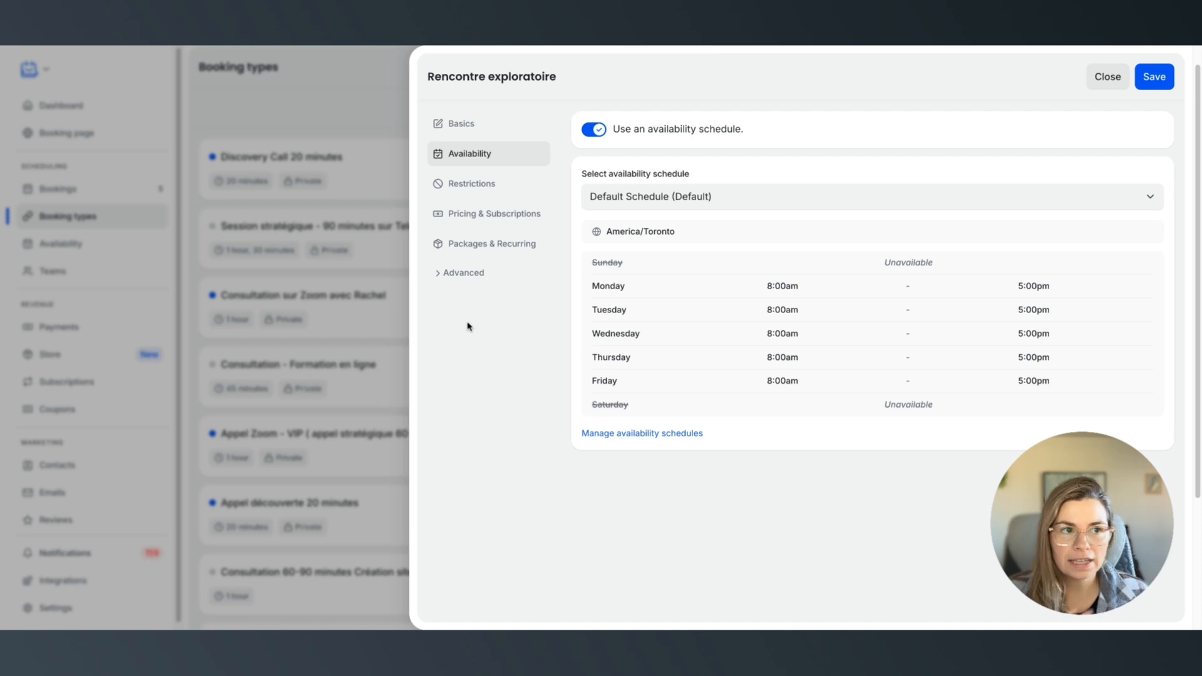
click(675, 198)
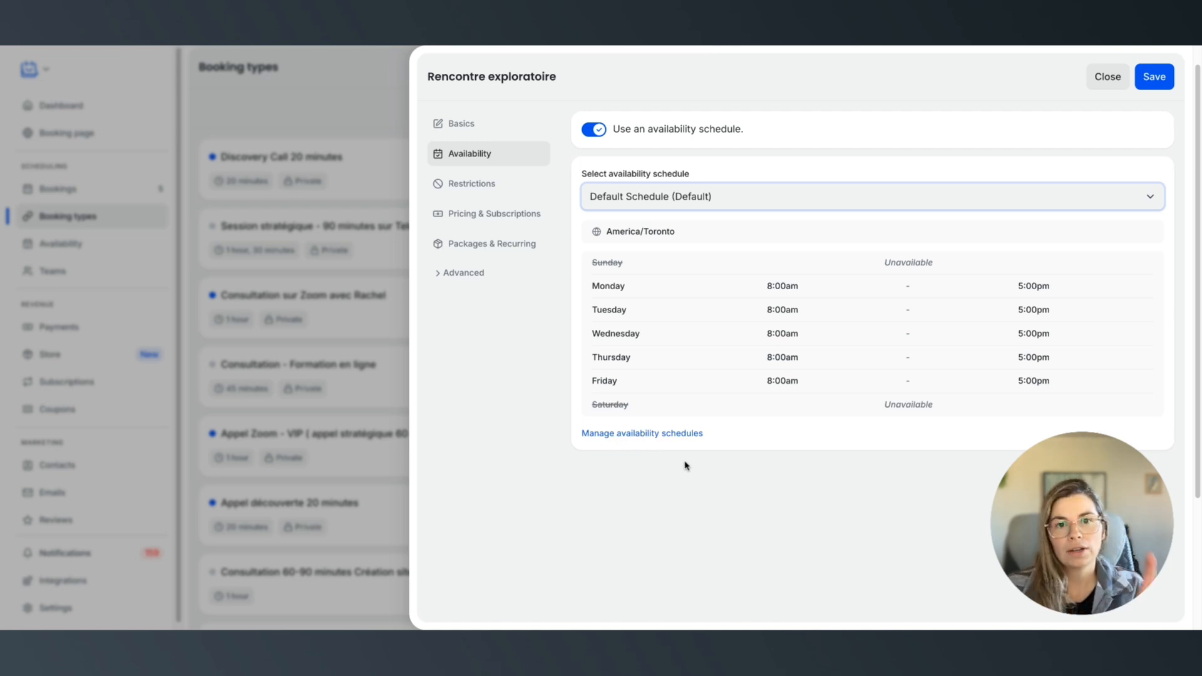
drag(786, 381, 807, 377)
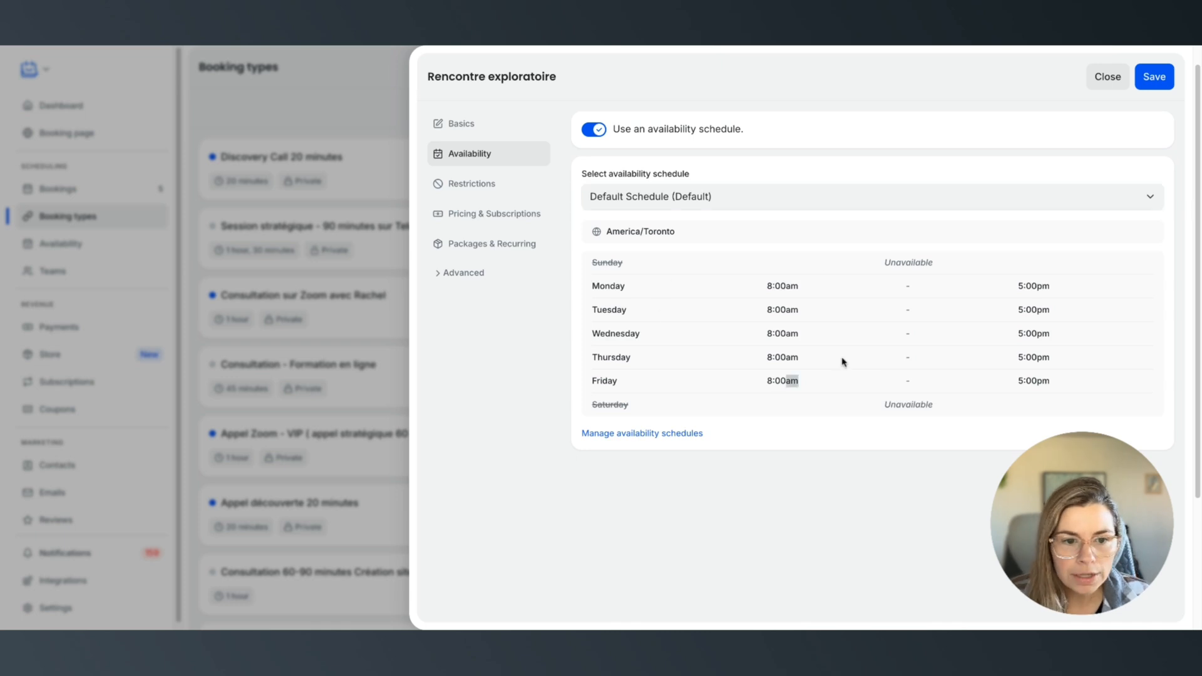
click(793, 369)
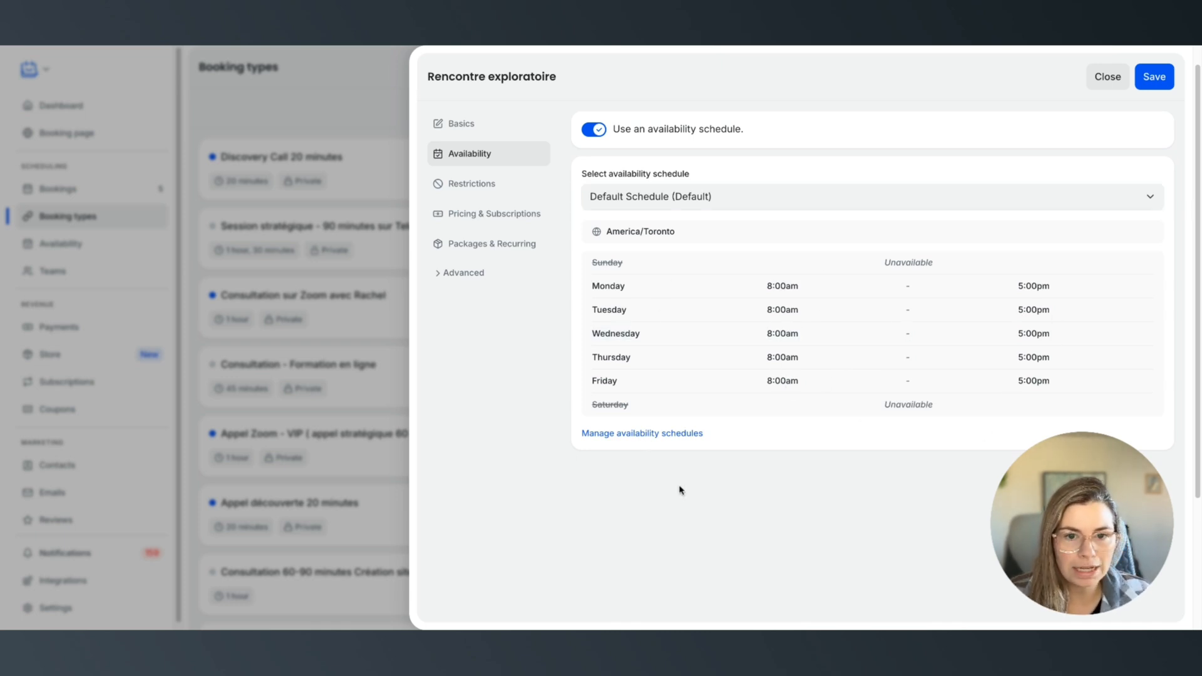
click(634, 196)
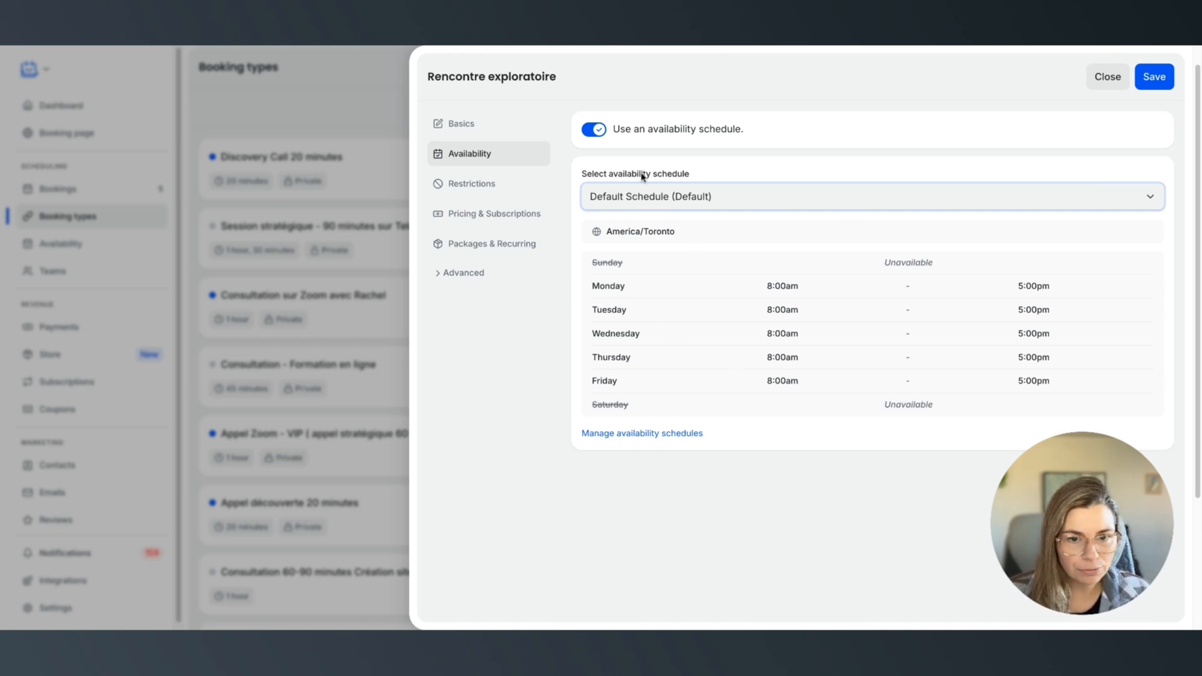
click(540, 387)
Step: Stop using an availability schedule so that weekly hours can be customised for this booking type
click(599, 132)
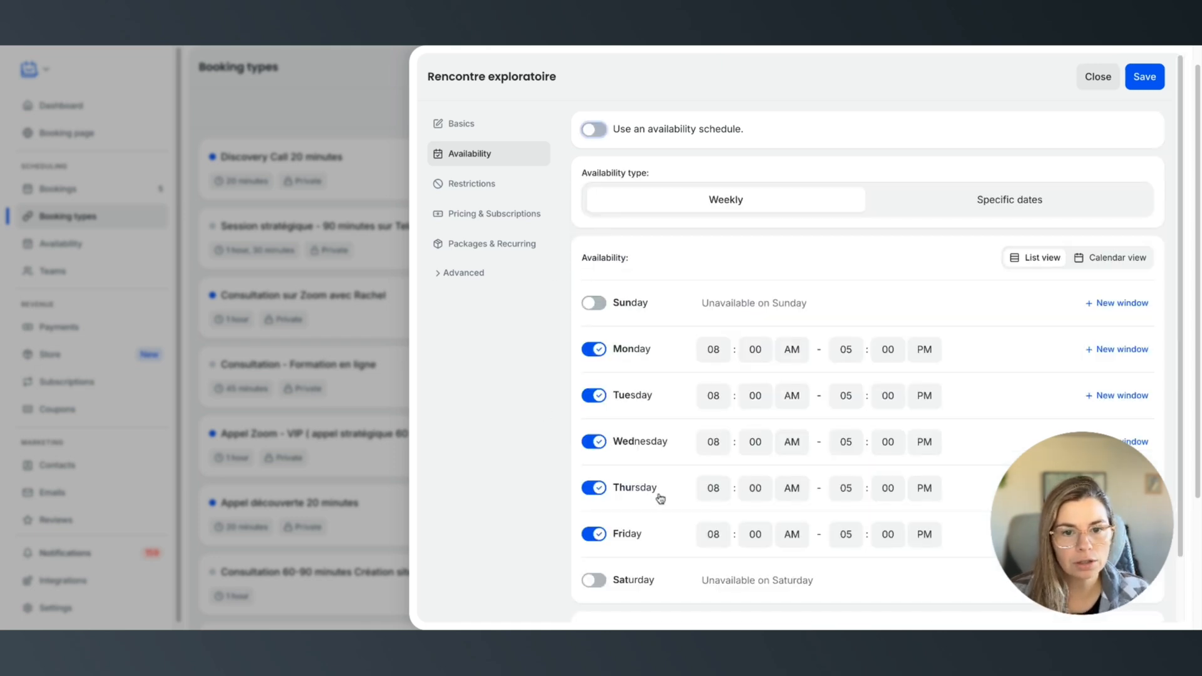
scroll(759, 335, down, 1)
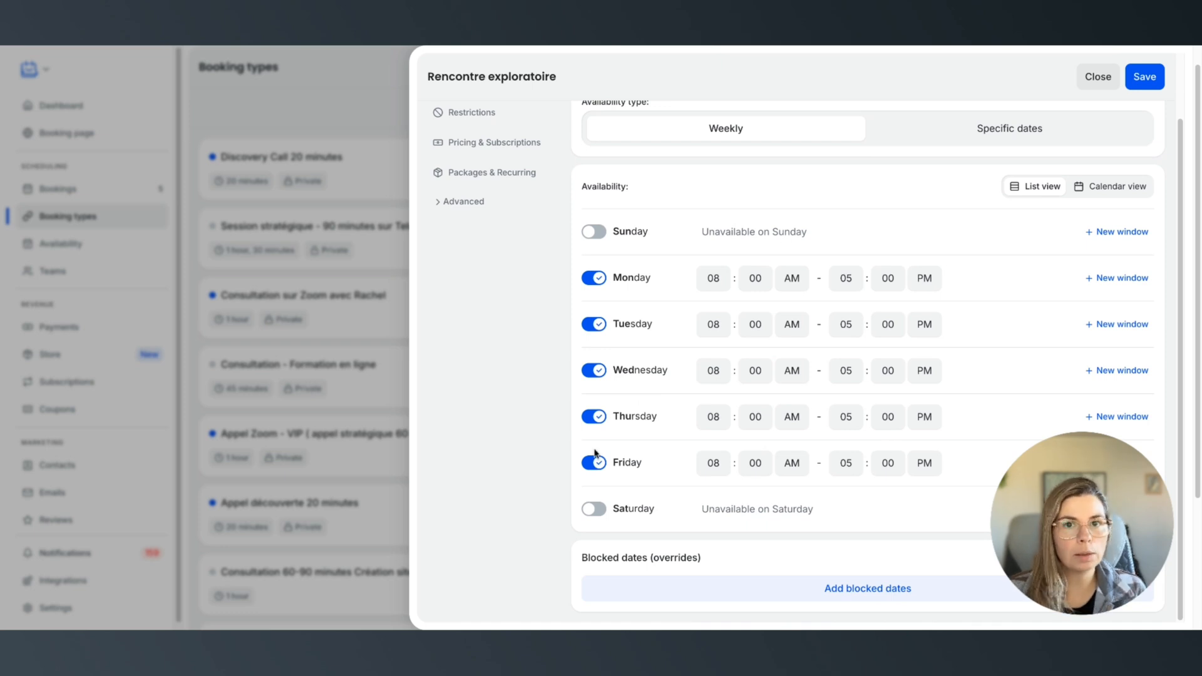
scroll(593, 382, up, 1)
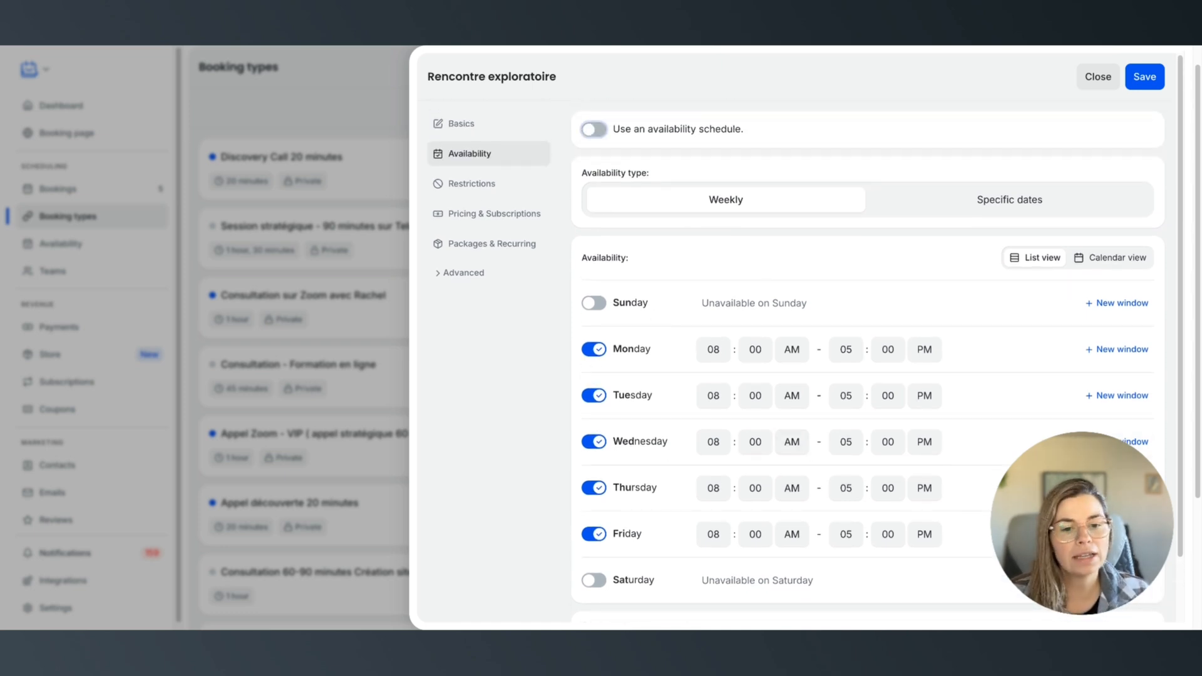
click(525, 503)
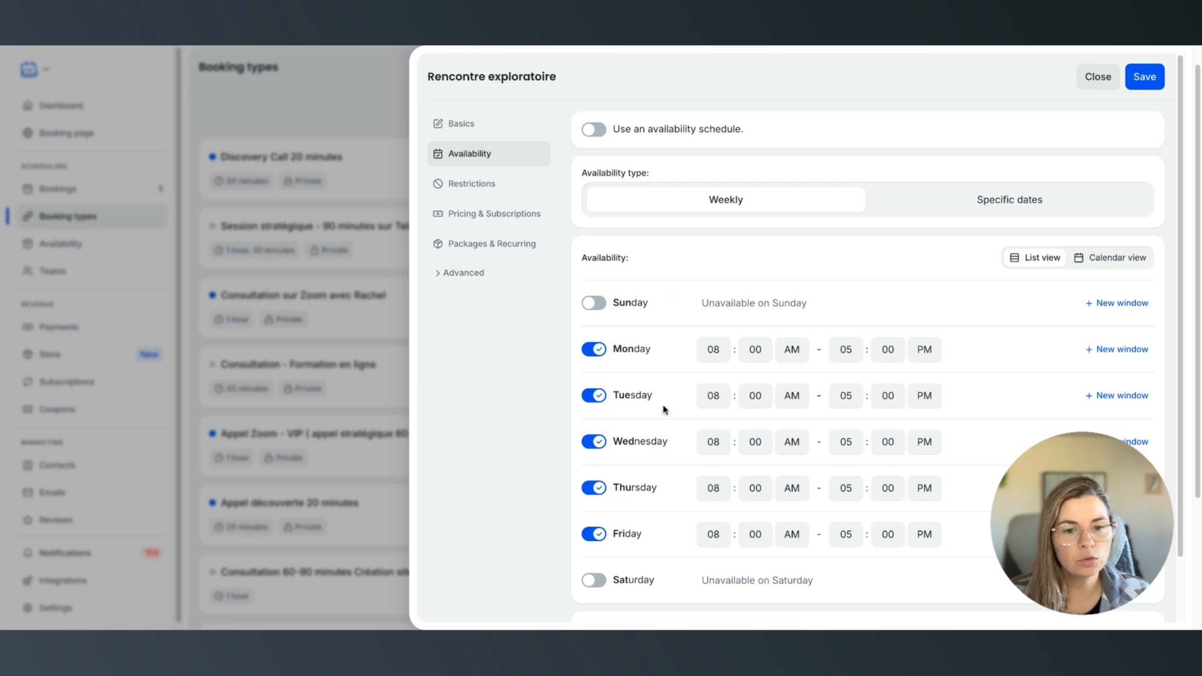
Step: Make Wednesday, Thursday and Friday unavailable in the weekly availability
scroll(673, 372, down, 1)
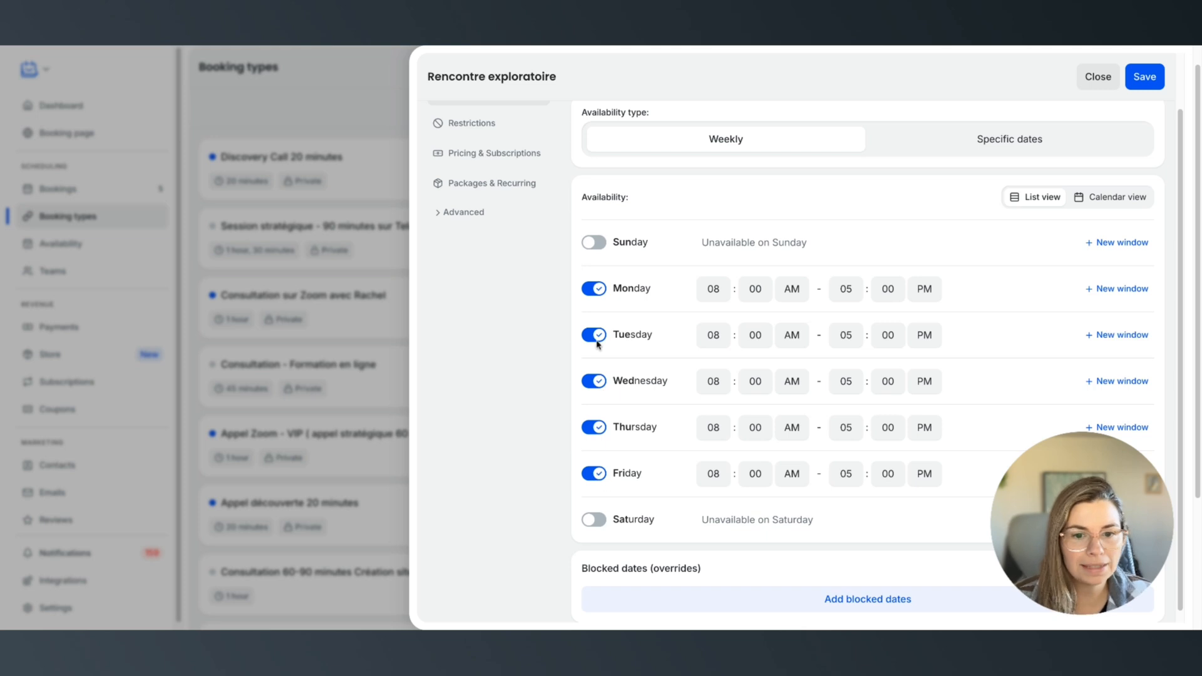
click(593, 380)
click(593, 427)
click(593, 474)
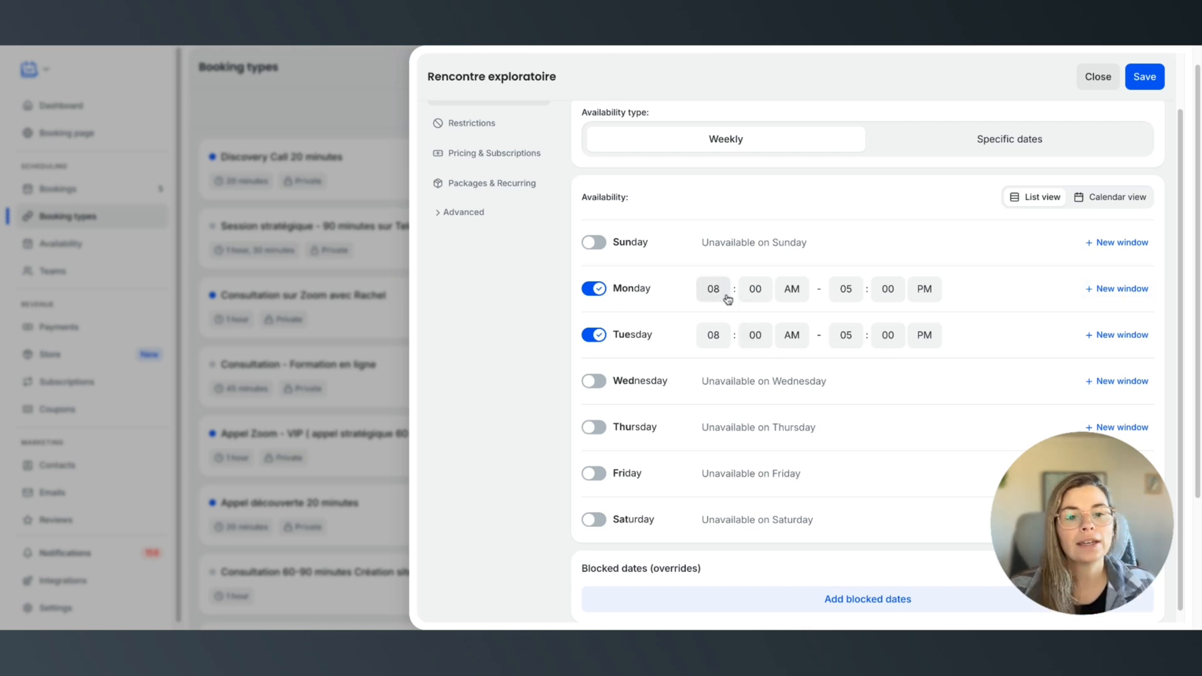
Step: Split Monday's availability into two windows: 08:00 AM to 12:00 PM and 01:00 PM to 03:00 PM
click(1114, 290)
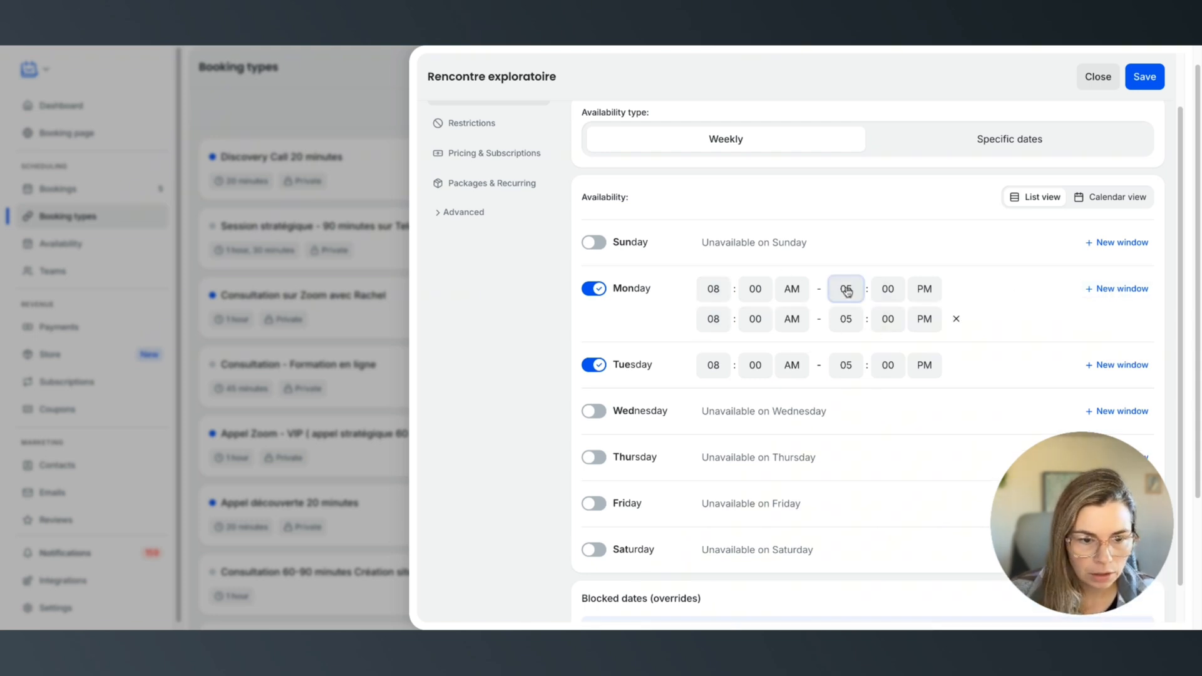
text(12)
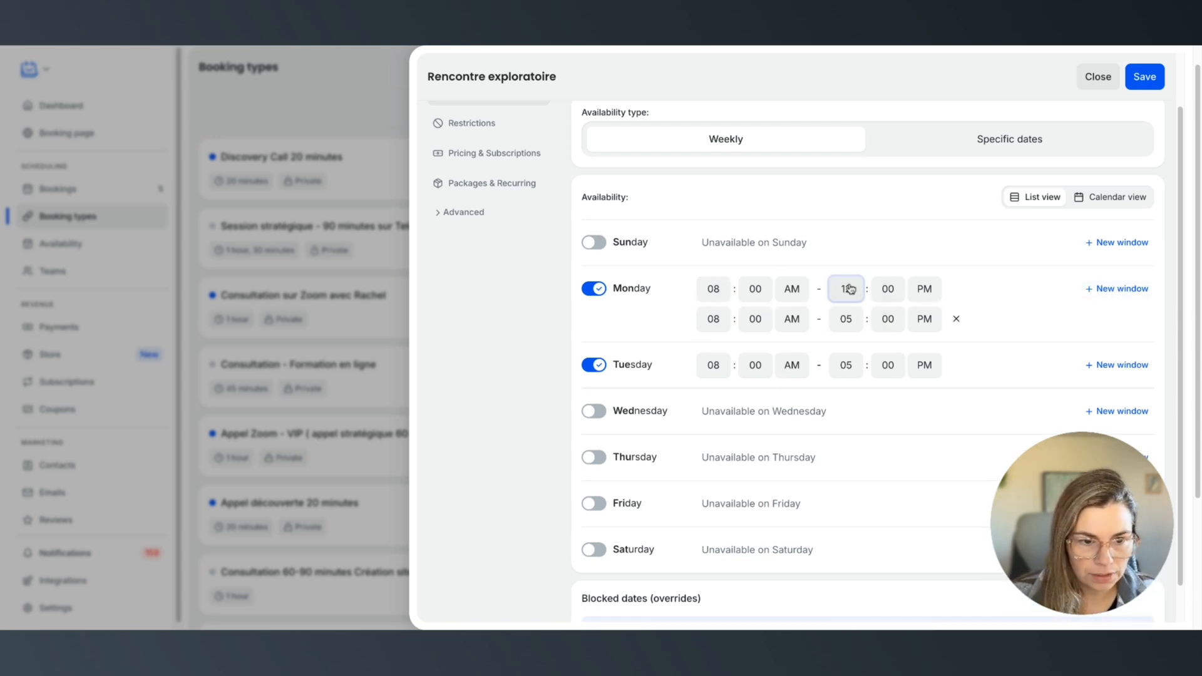
click(721, 319)
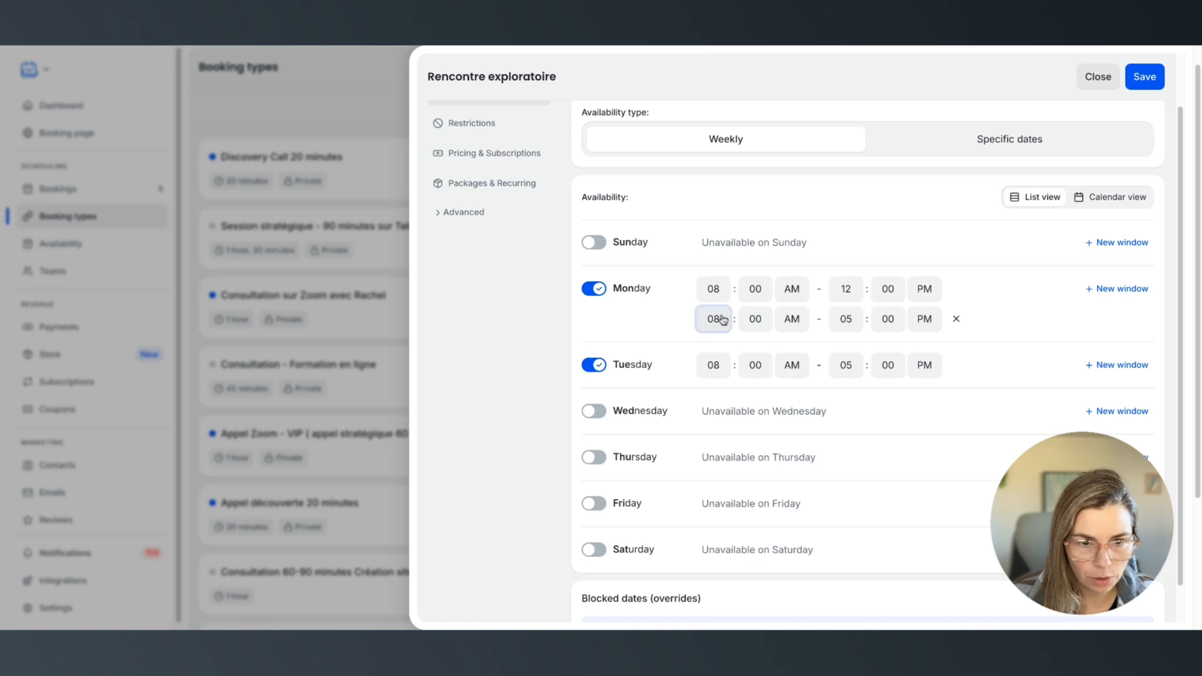
text(01)
click(784, 328)
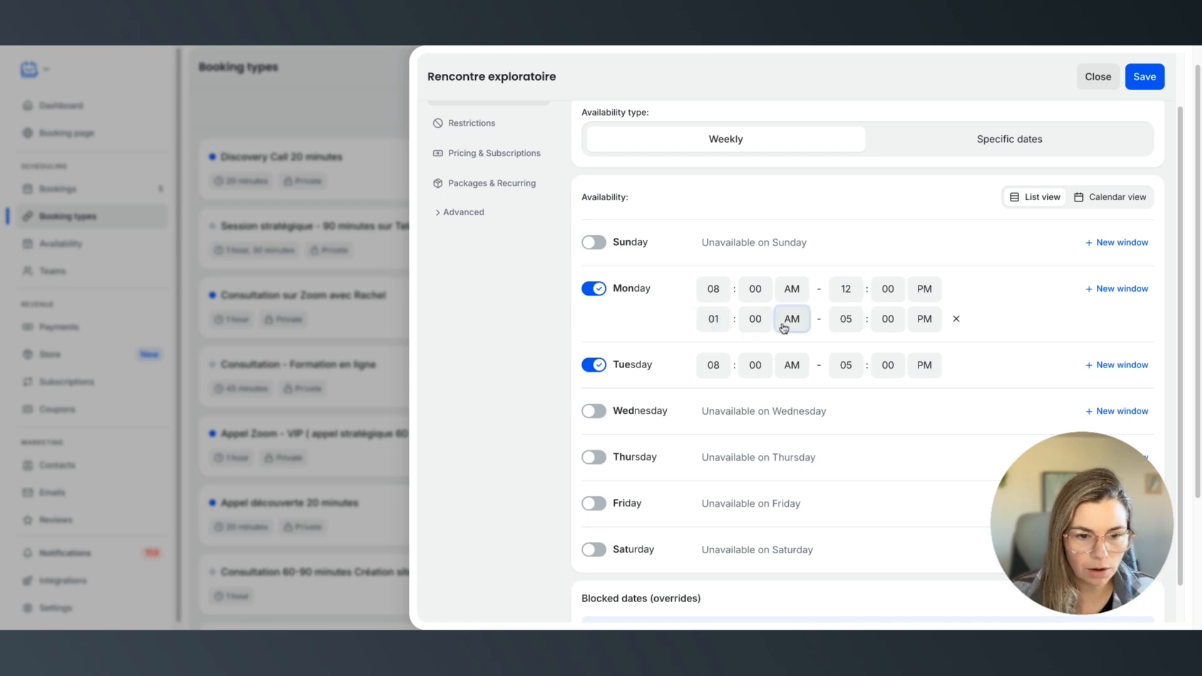
text(p)
click(850, 324)
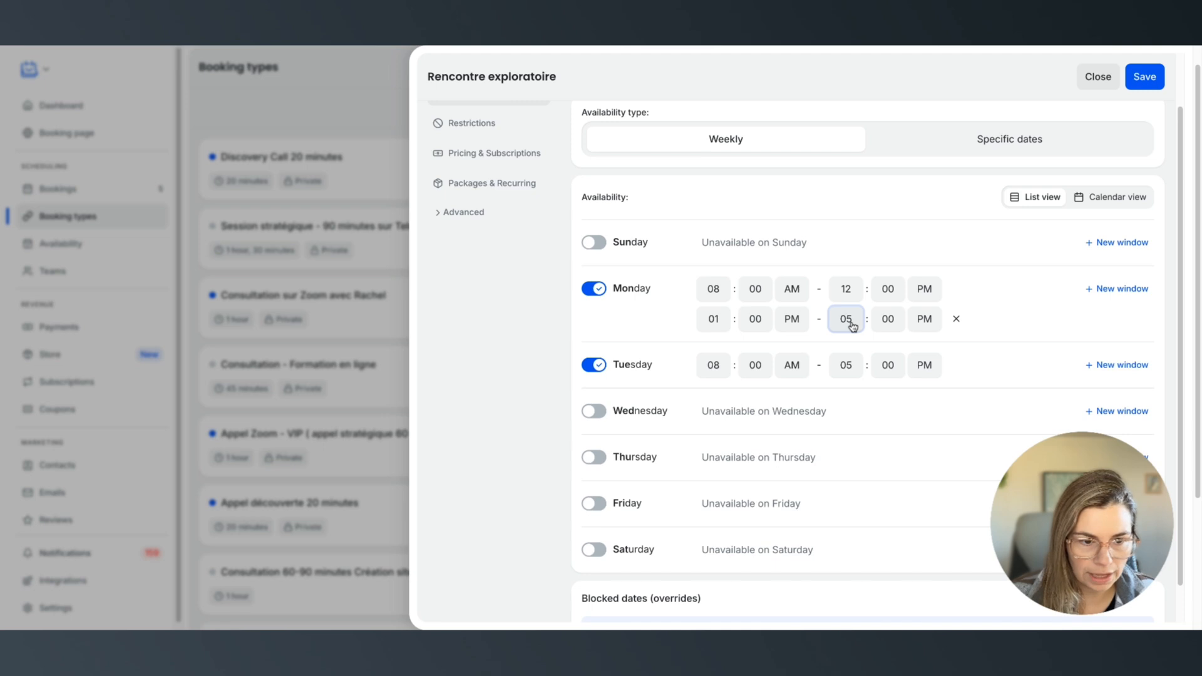
text(03)
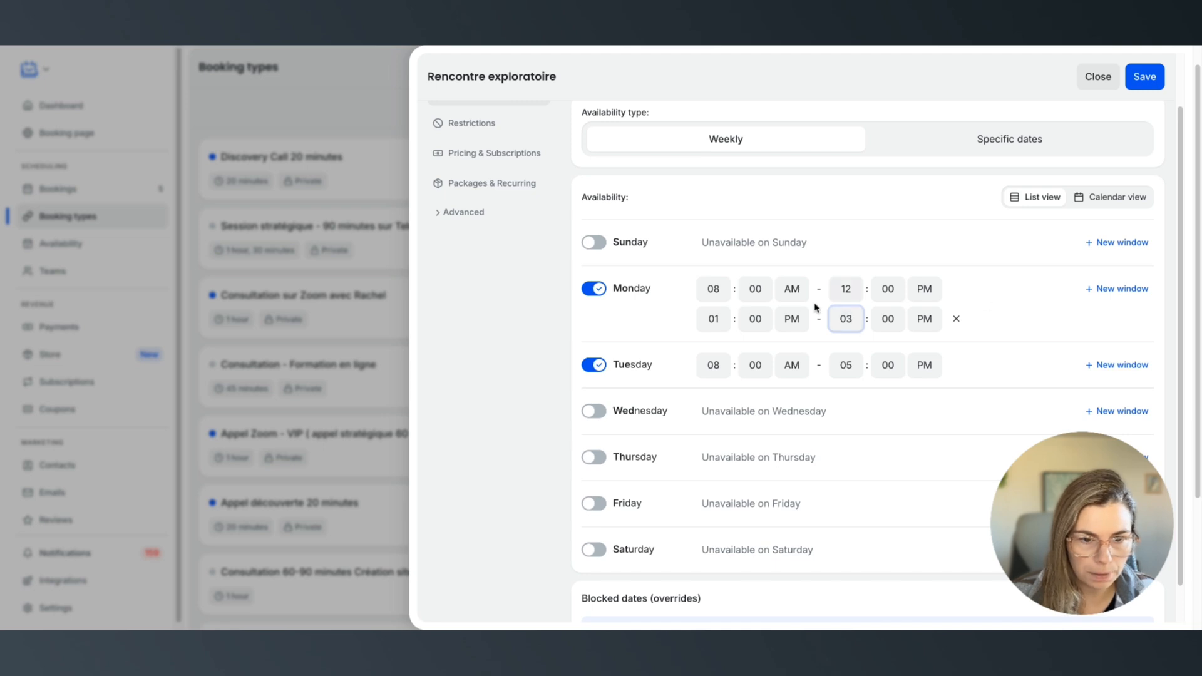
click(709, 338)
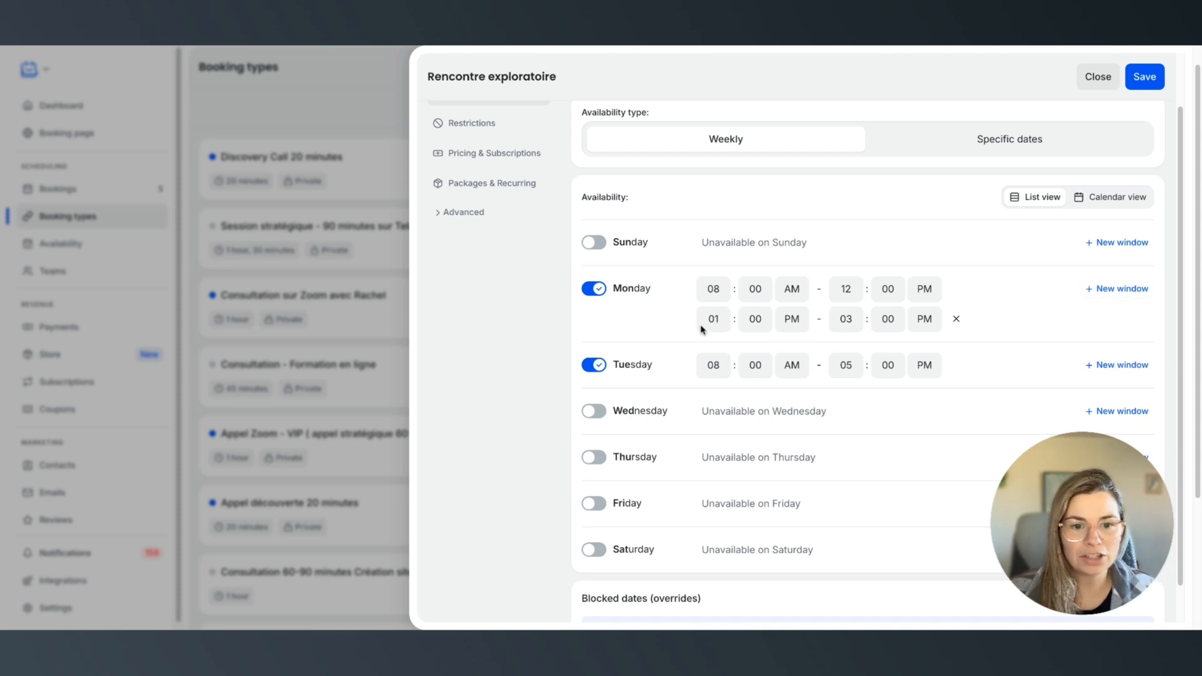
Step: Block July 27 to July 31, 2026 as unavailable dates for this booking type
scroll(501, 299, down, 2)
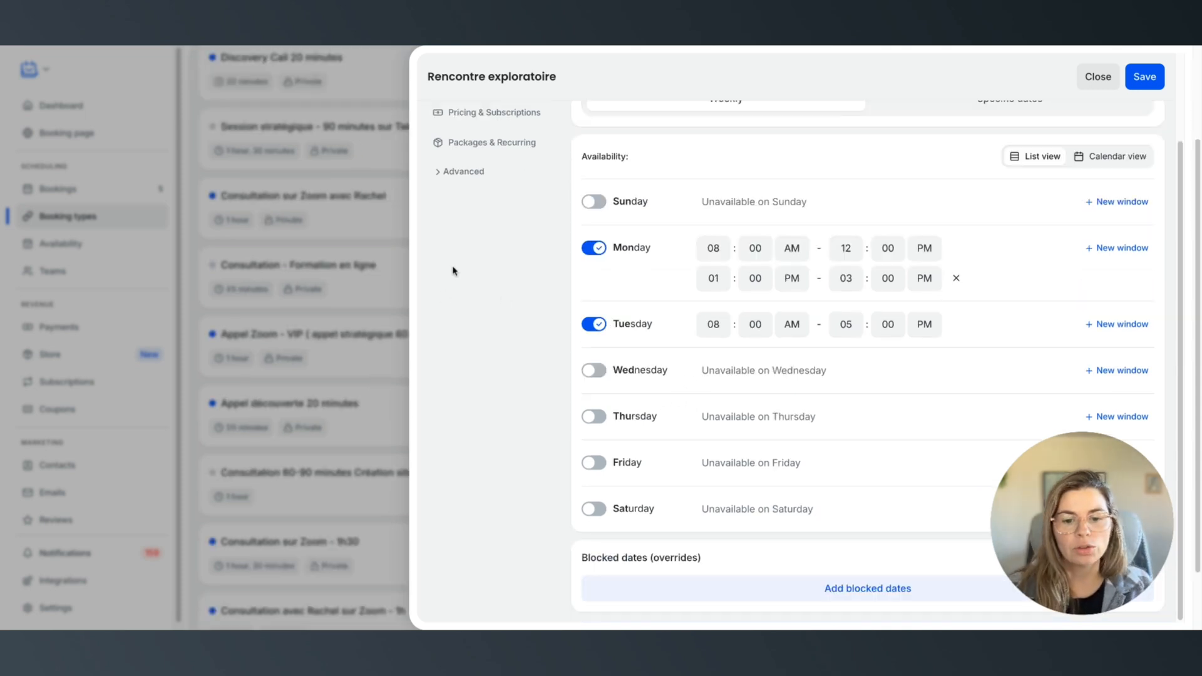
scroll(717, 567, down, 1)
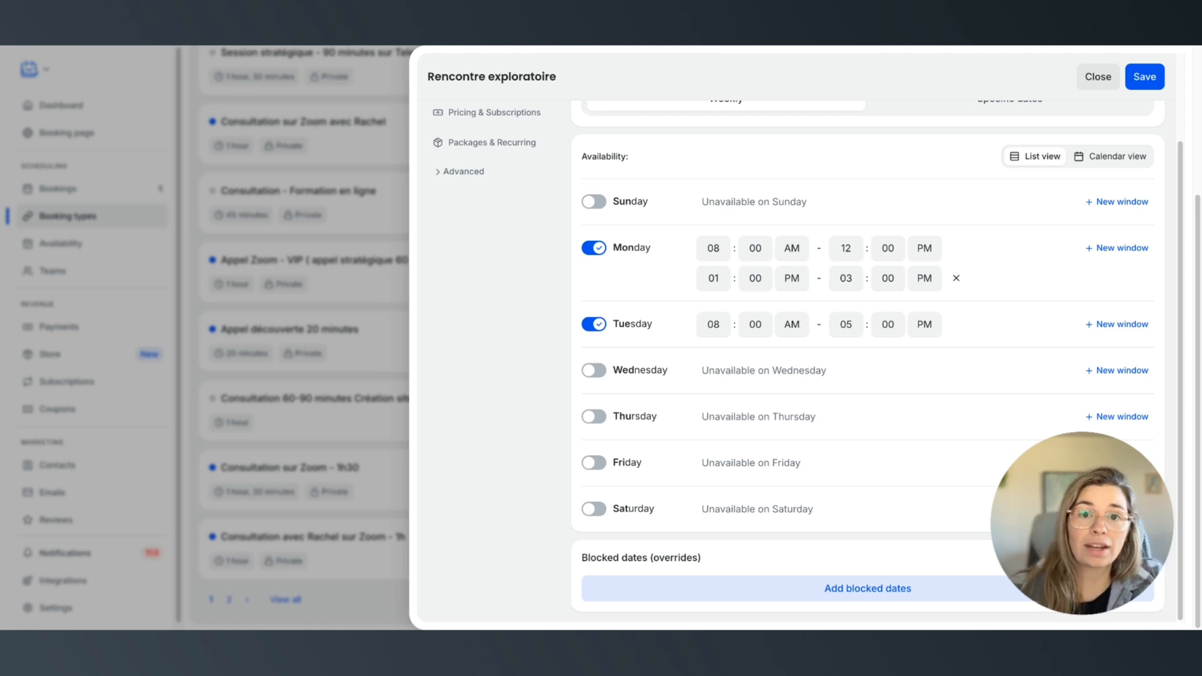
click(812, 591)
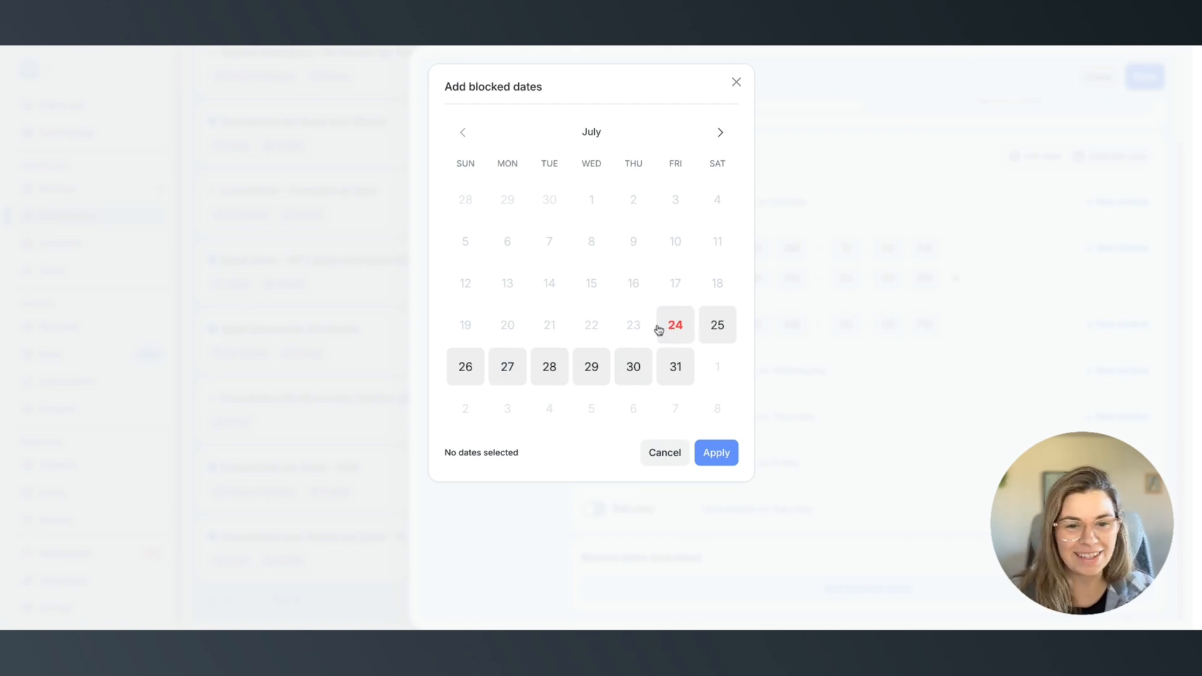
click(512, 378)
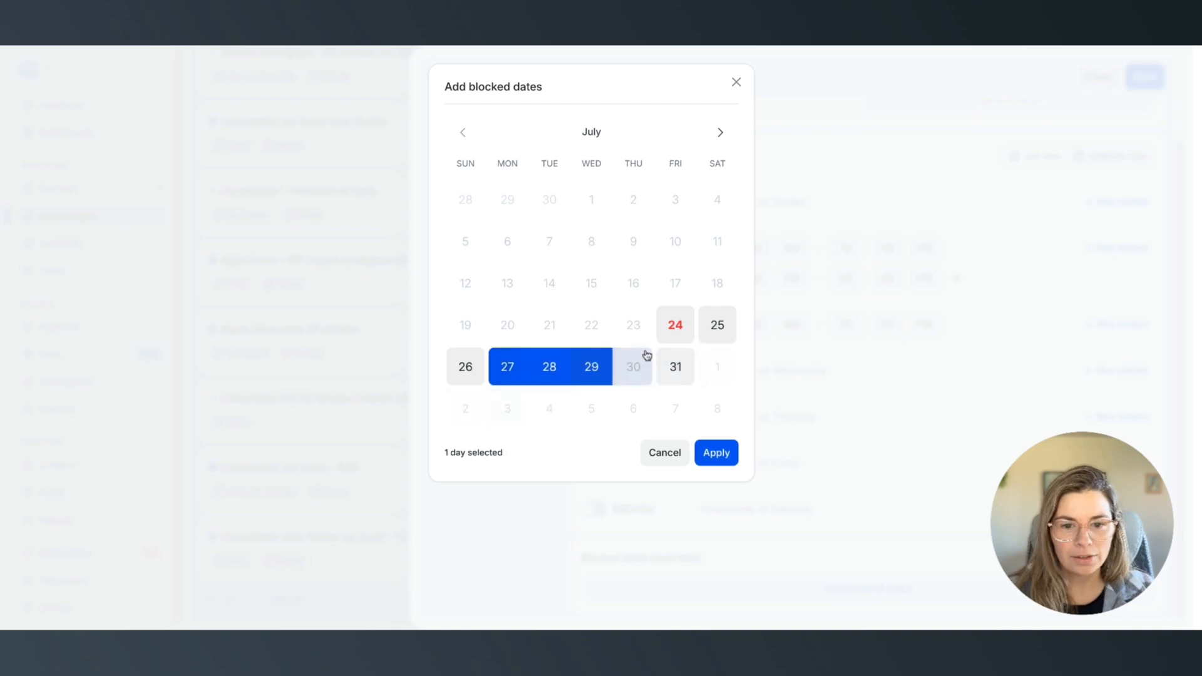
click(676, 368)
click(708, 451)
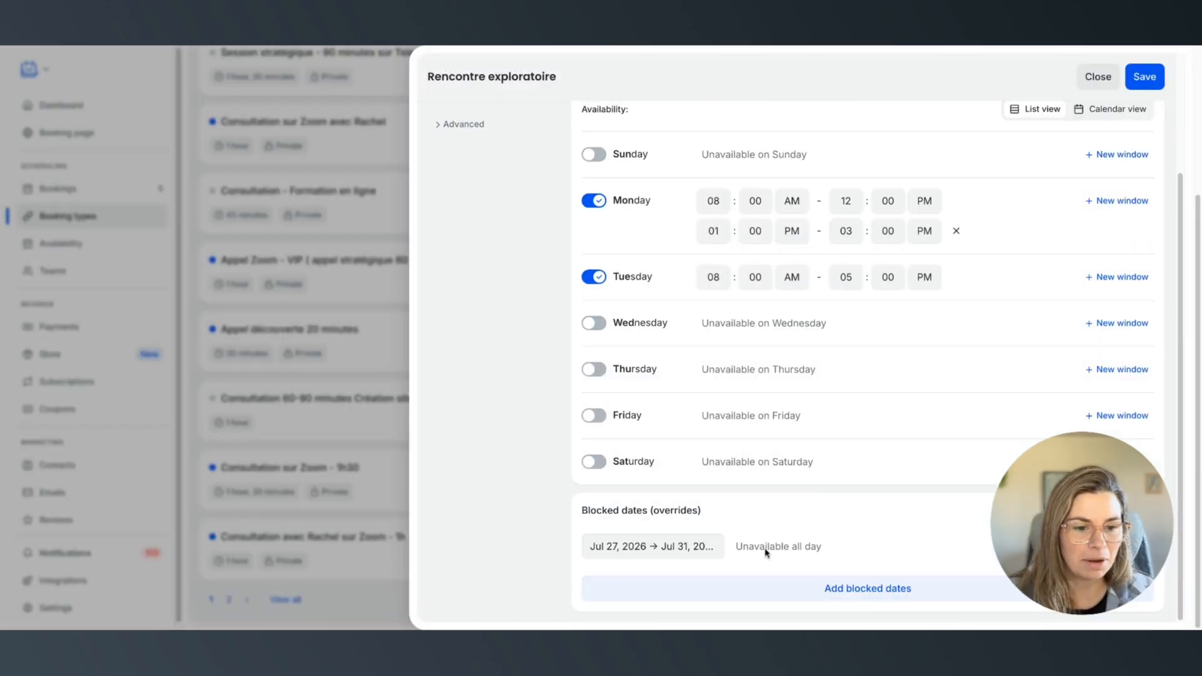
Step: Open the booking type's restrictions and review the time slot interval setting
scroll(630, 336, up, 2)
click(475, 184)
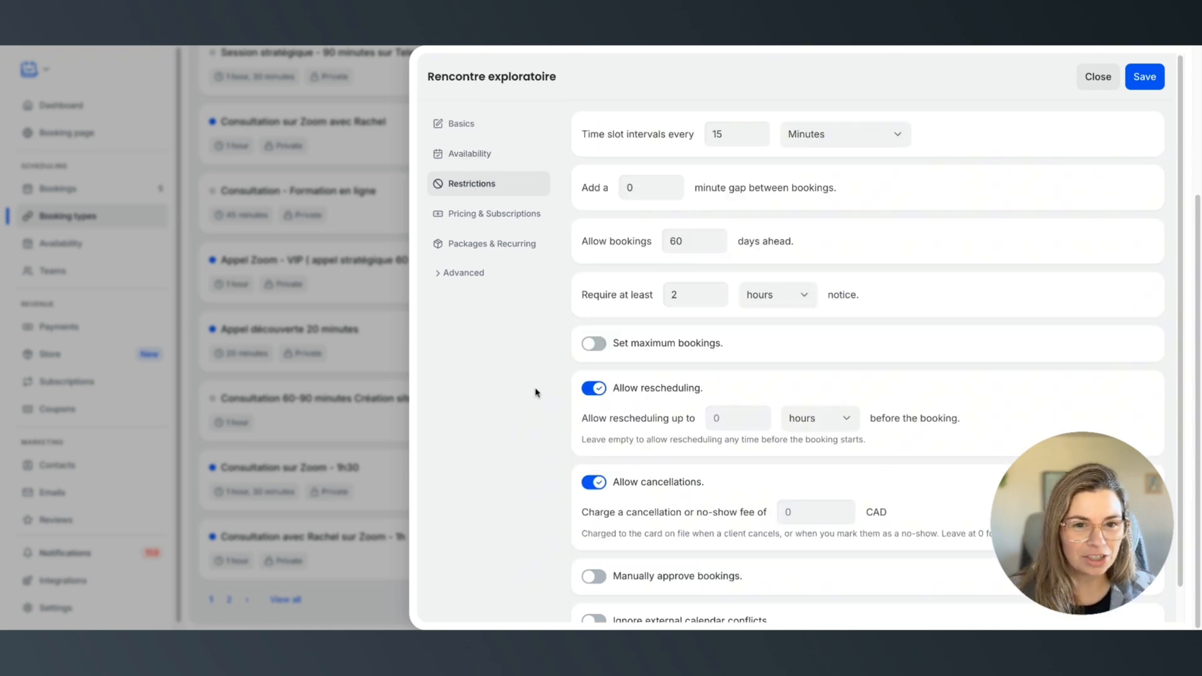
scroll(797, 263, down, 1)
scroll(776, 244, up, 1)
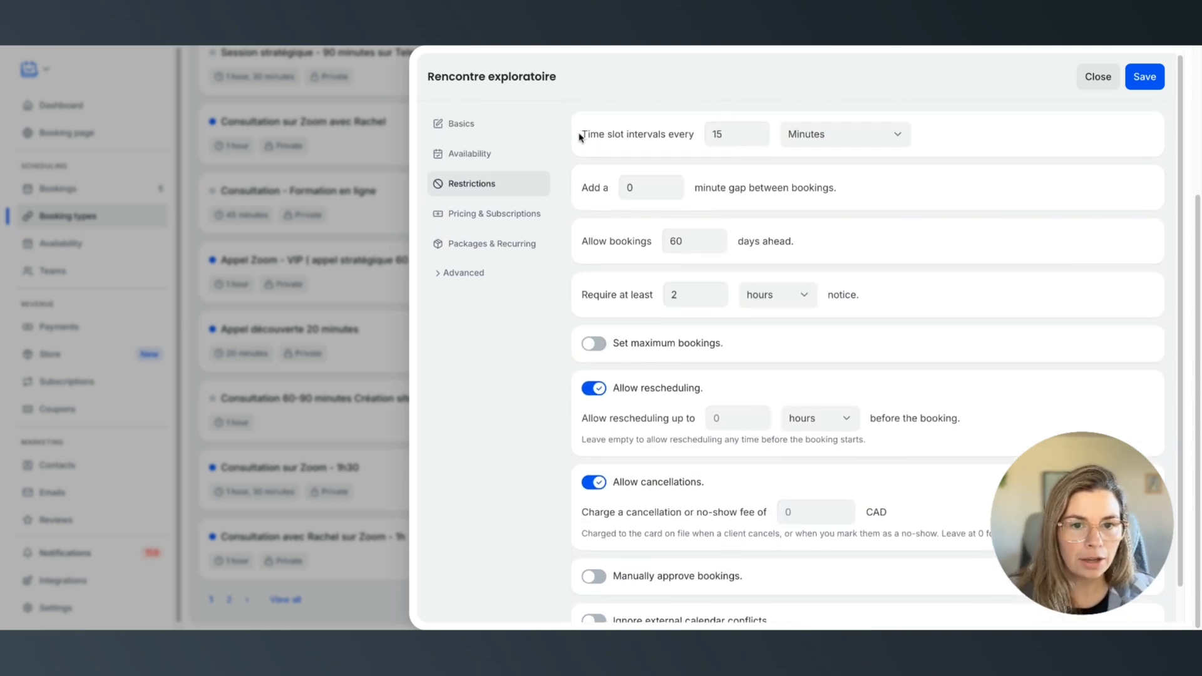
drag(576, 133, 683, 135)
click(698, 107)
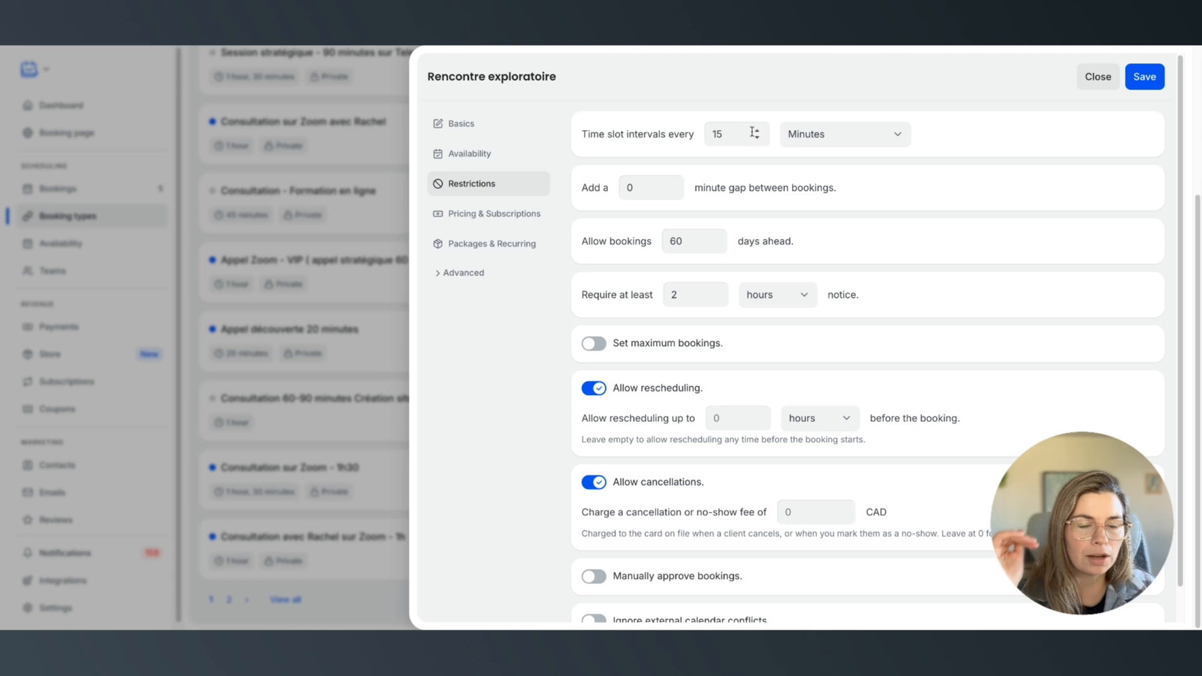
Step: Set the time slot intervals to every 1 hour, using hours as the unit
double_click(718, 135)
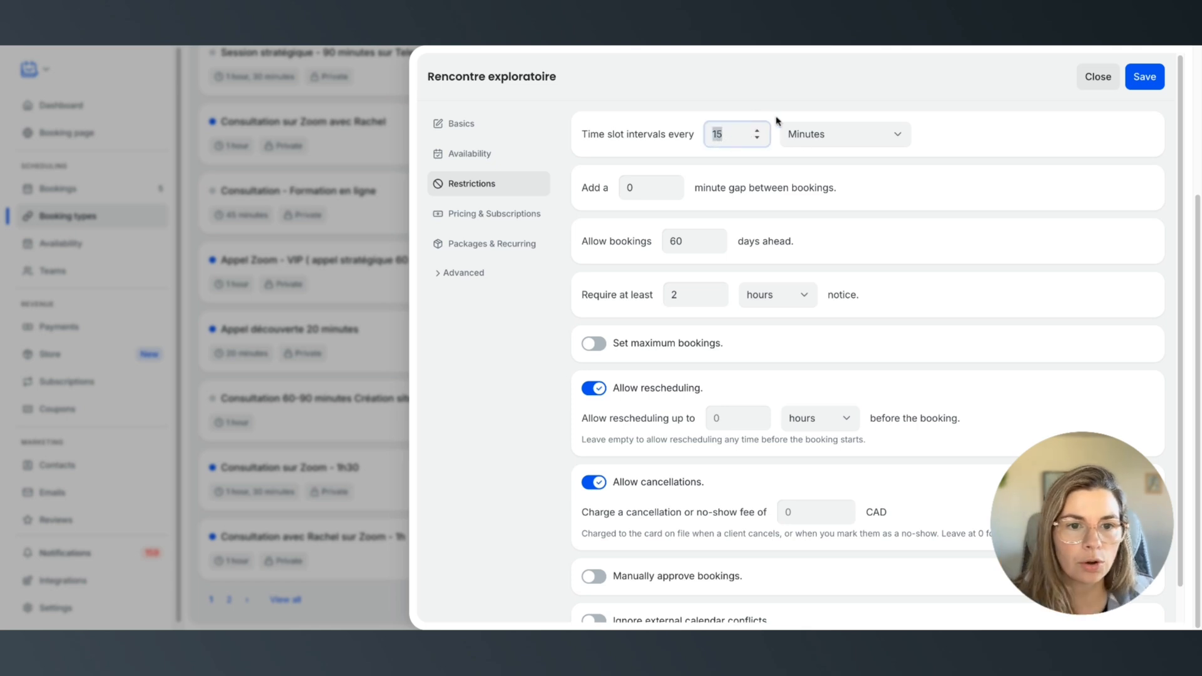
click(803, 139)
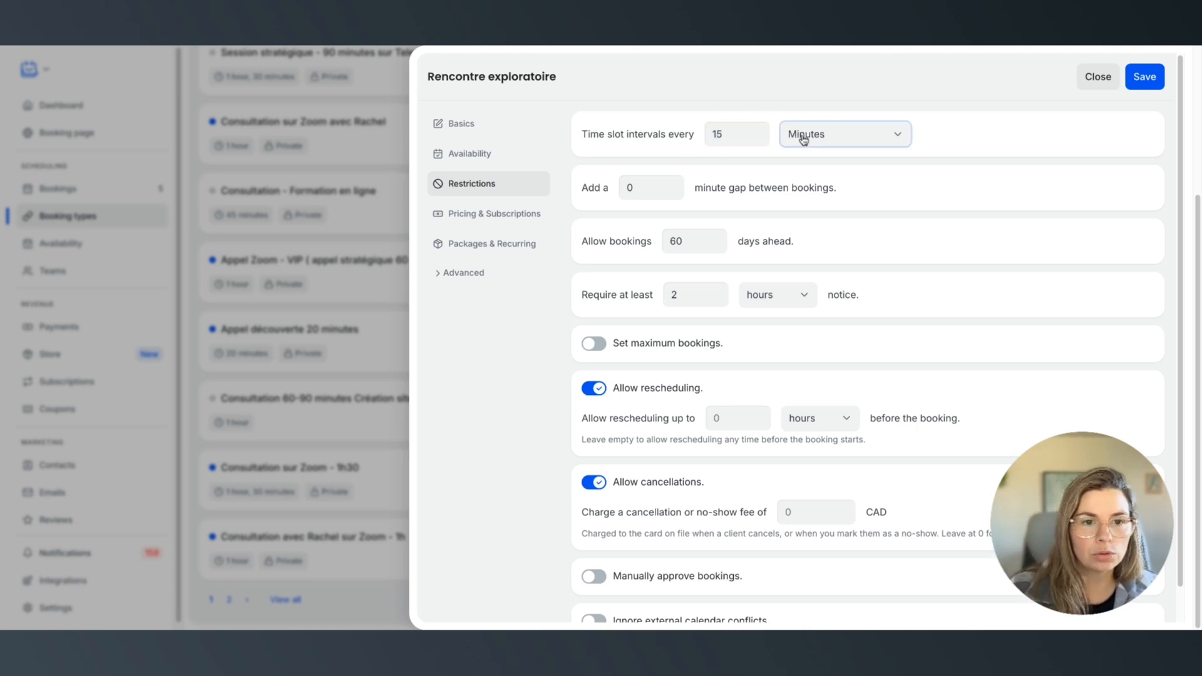
click(719, 134)
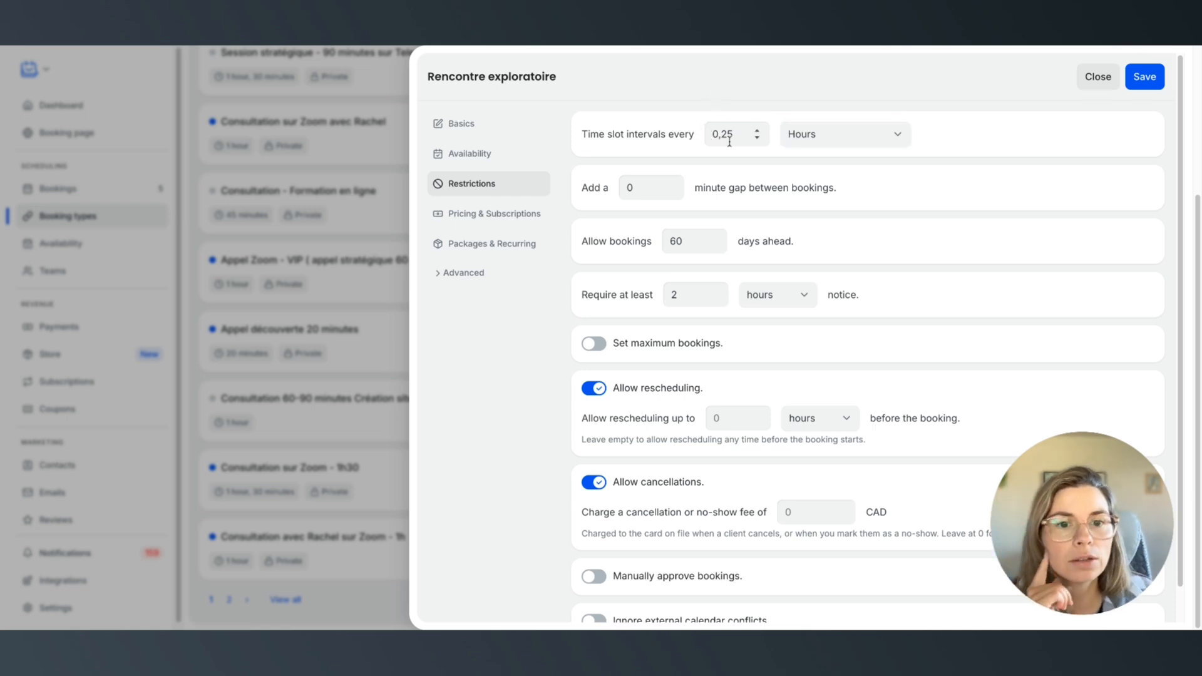
click(831, 135)
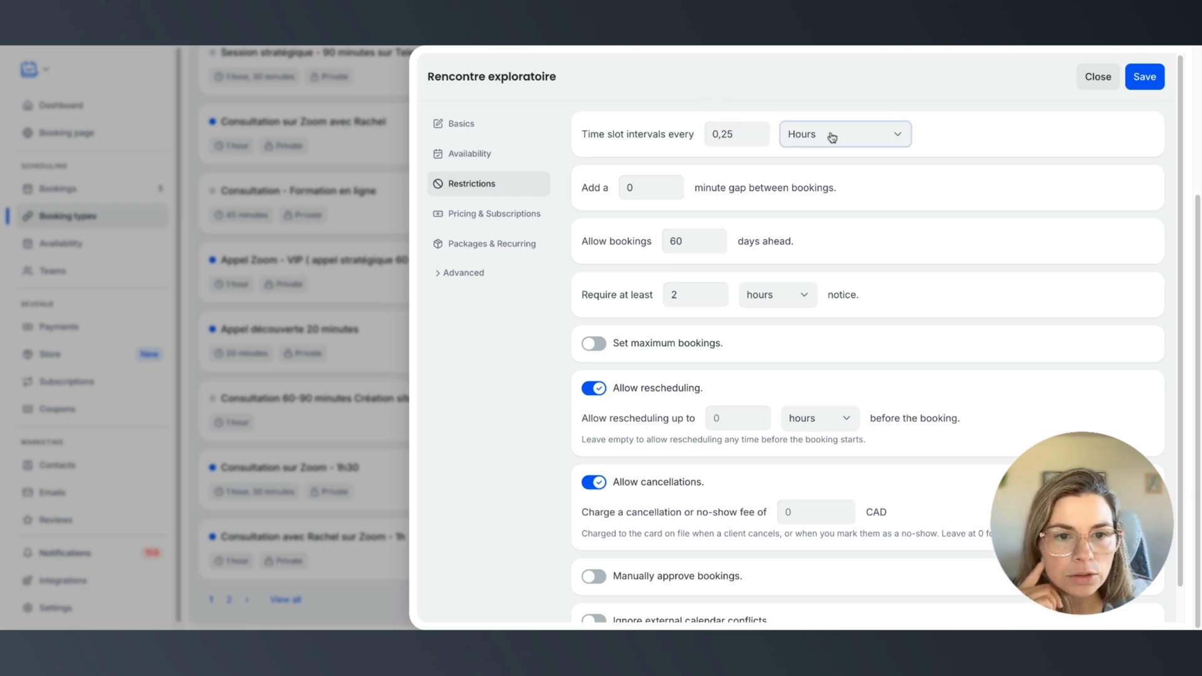
double_click(723, 135)
text(1)
click(745, 104)
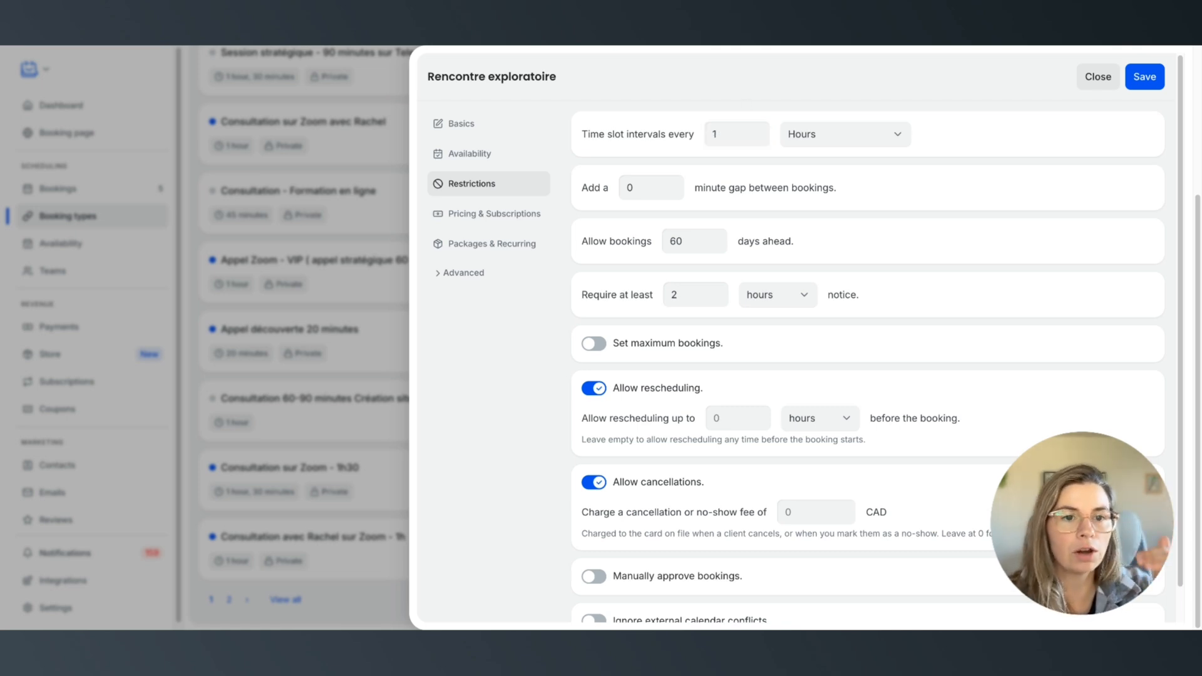
click(816, 148)
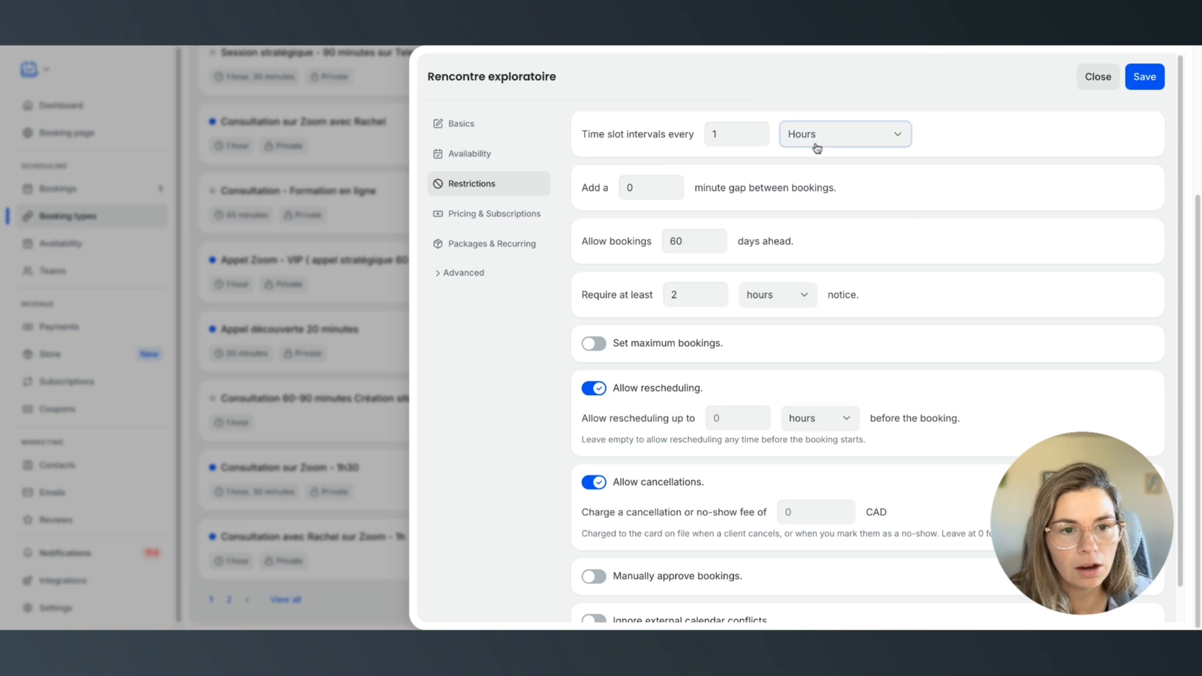
click(565, 203)
Step: Add a 30-minute gap between bookings
drag(727, 187, 840, 189)
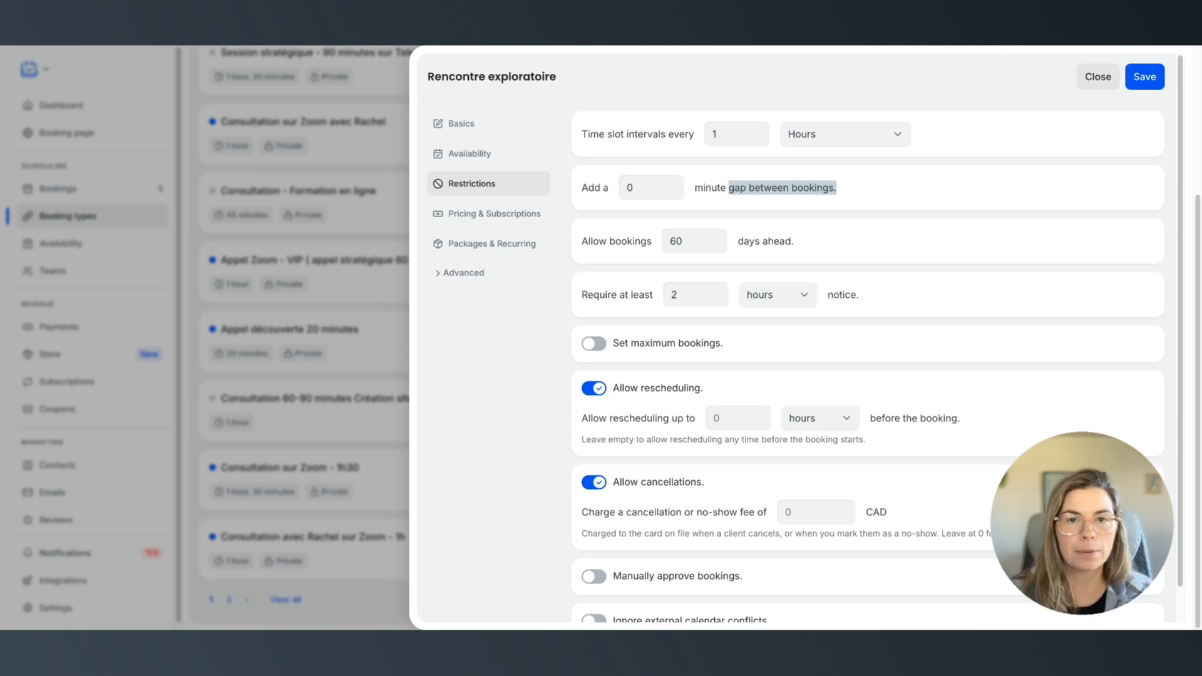
double_click(638, 187)
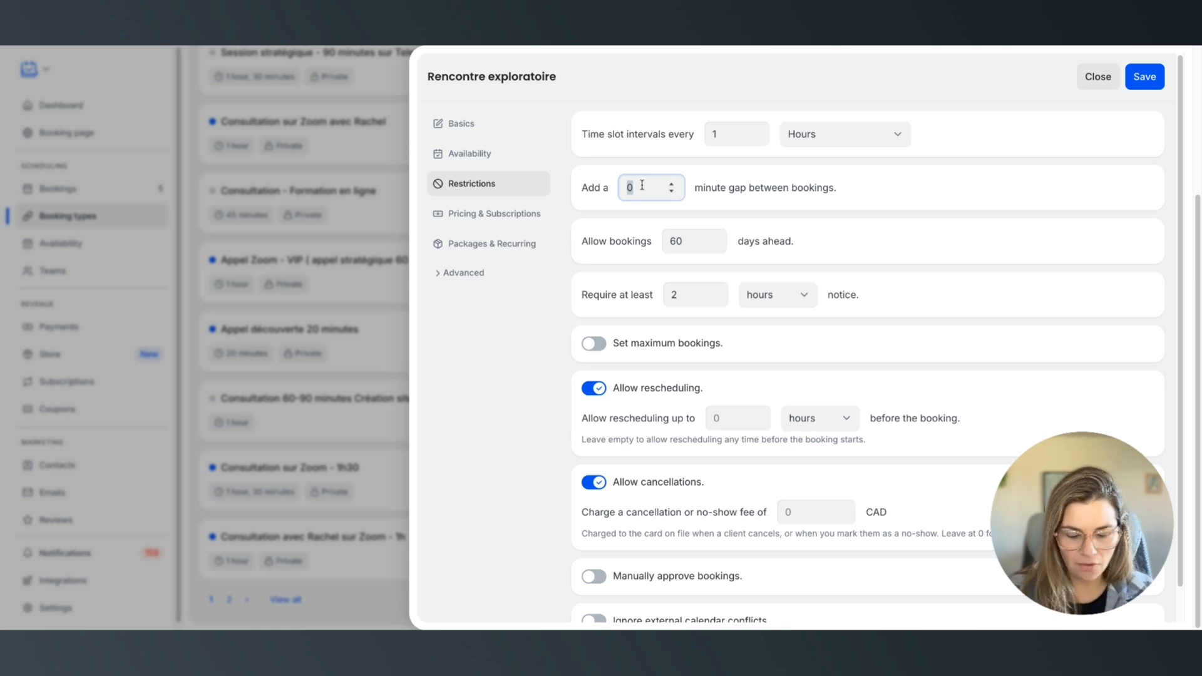
text(30)
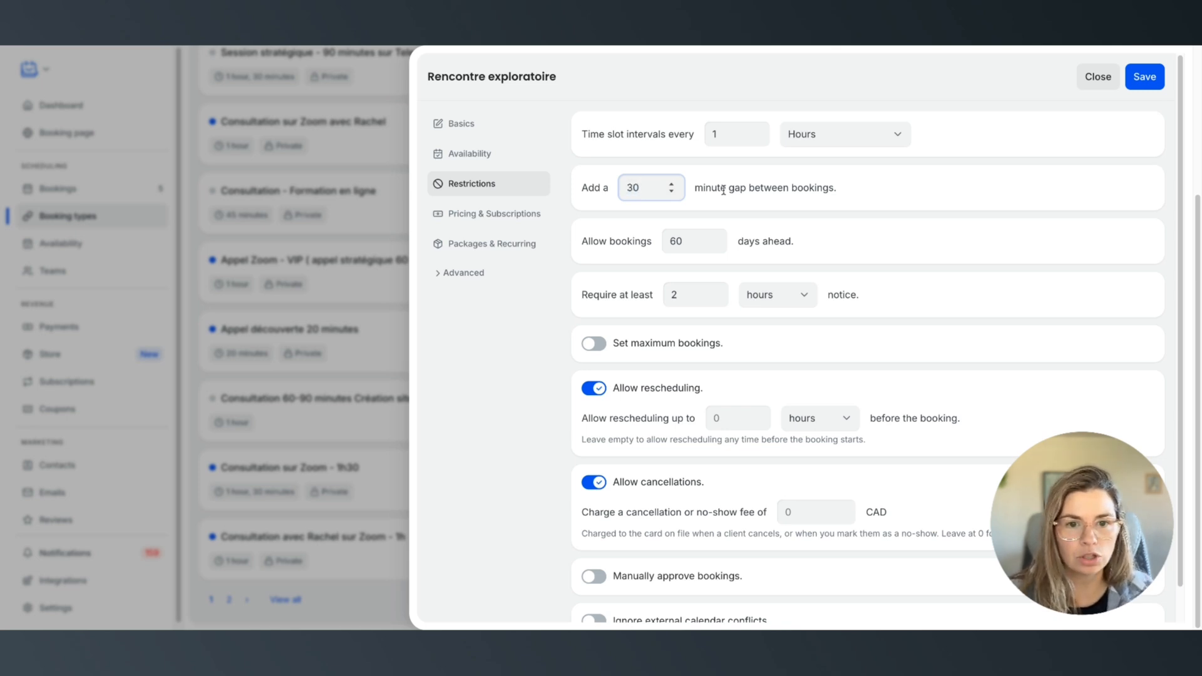
click(917, 190)
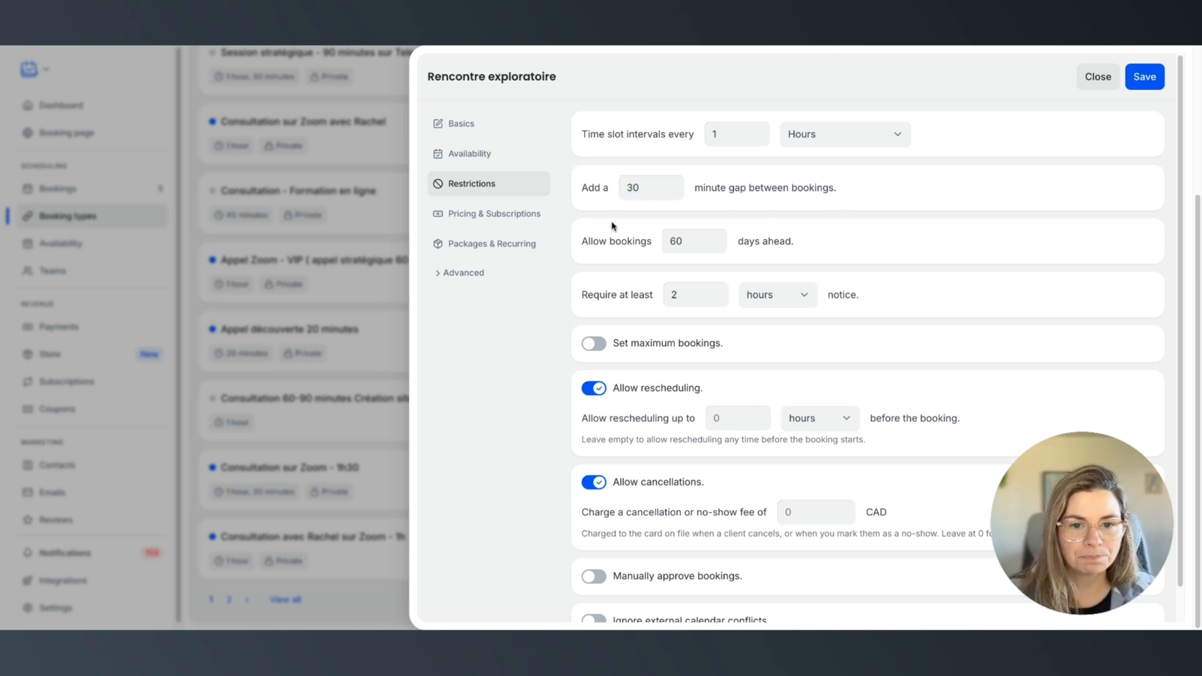
Step: Limit how far in advance clients can book to 20 days ahead
double_click(683, 241)
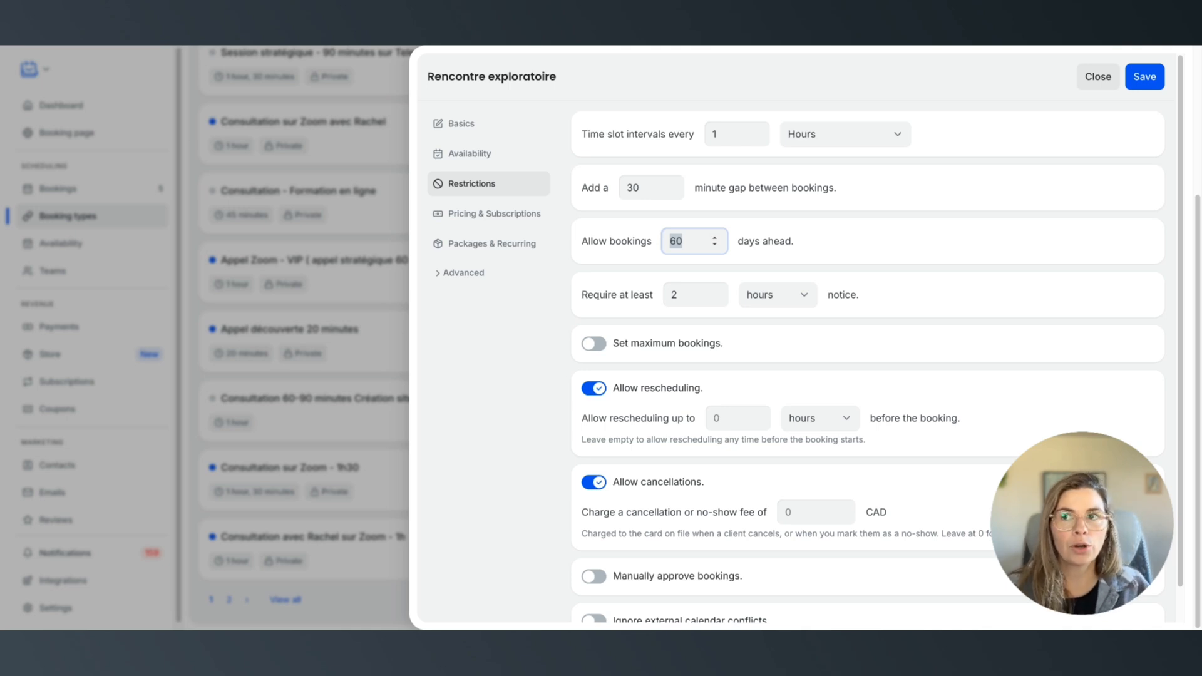
text(35)
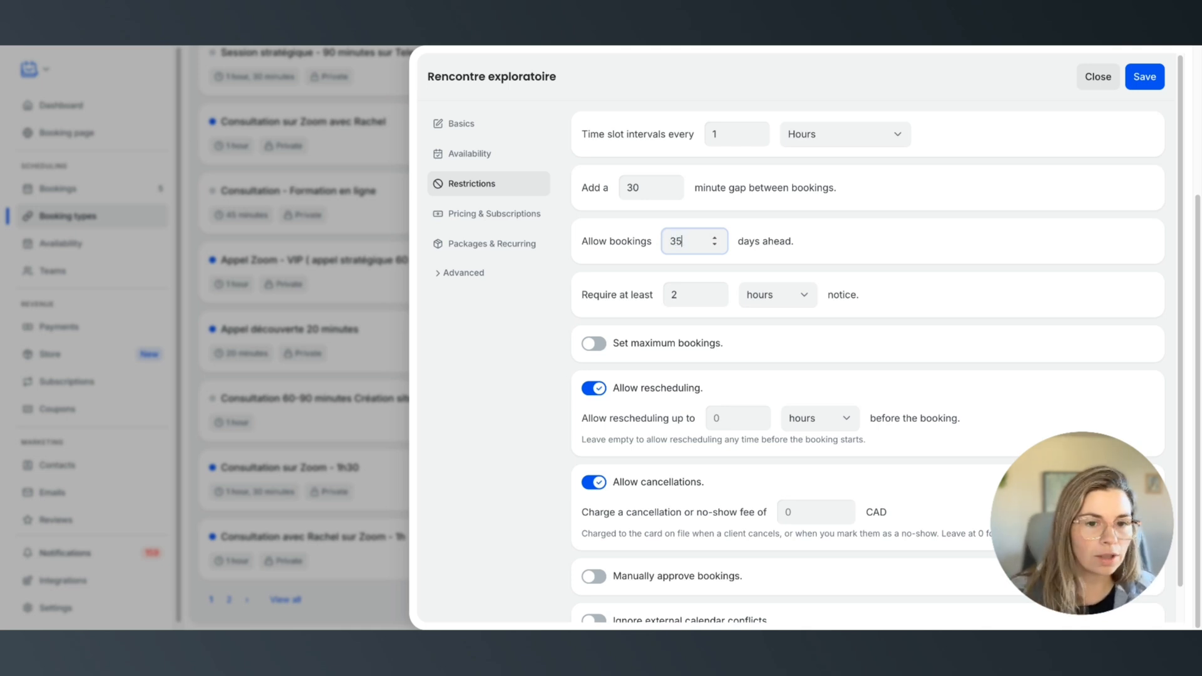
double_click(688, 242)
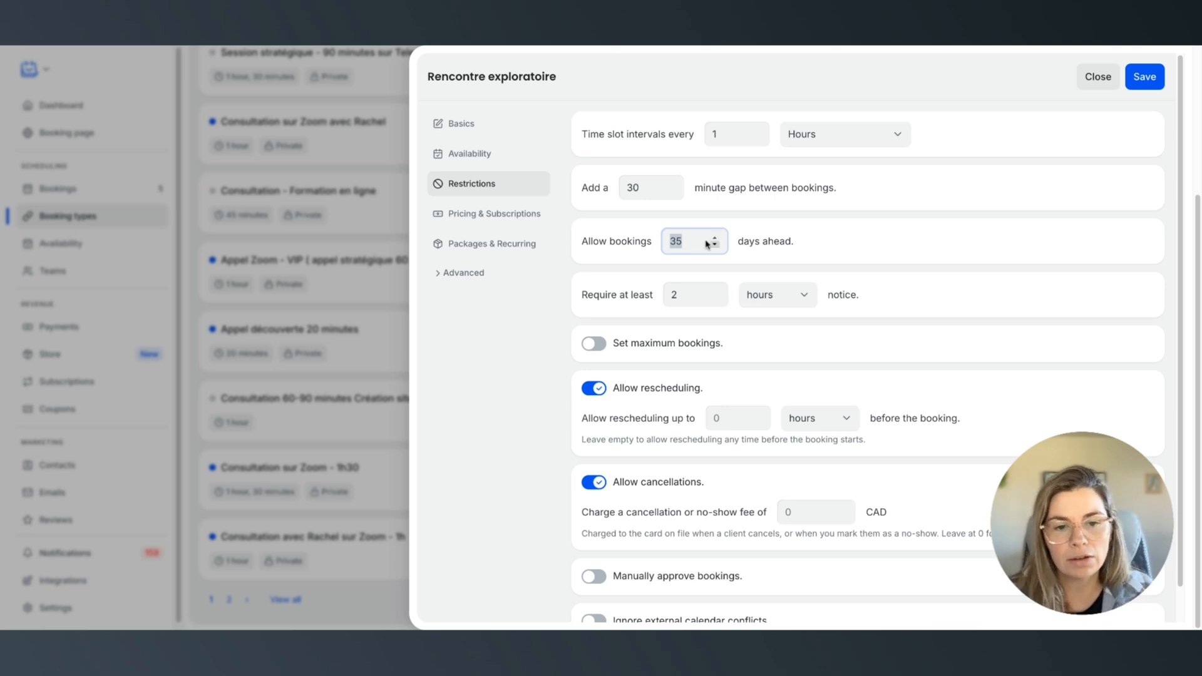
double_click(686, 241)
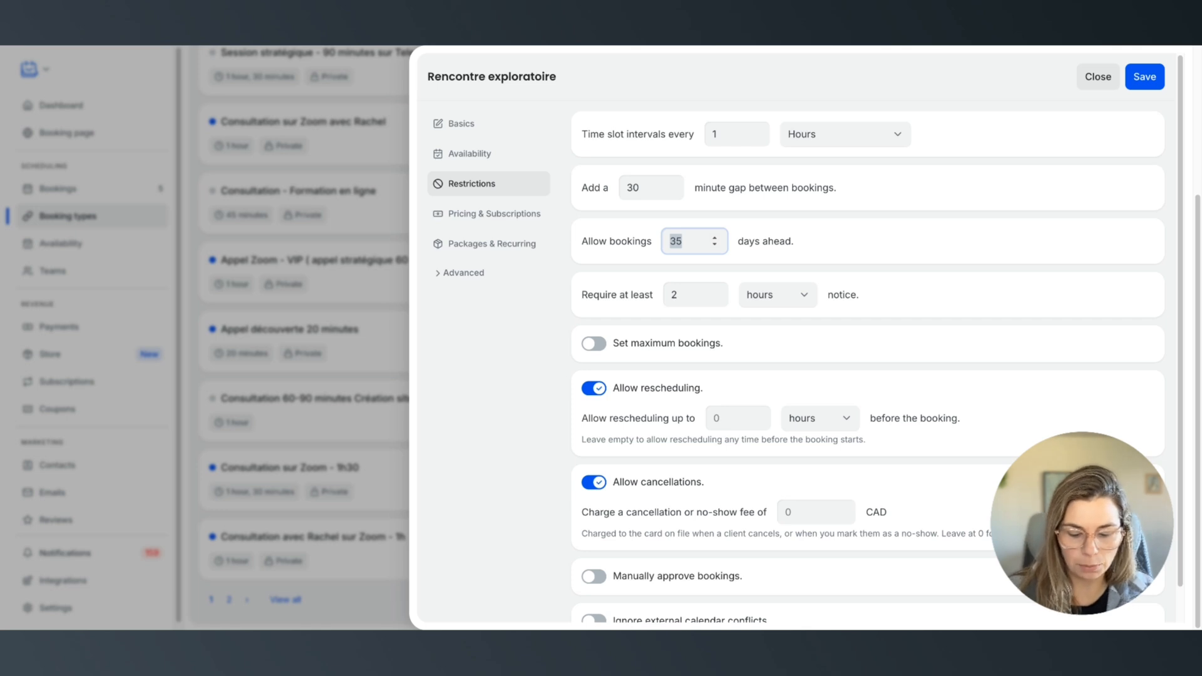
text(20)
click(929, 241)
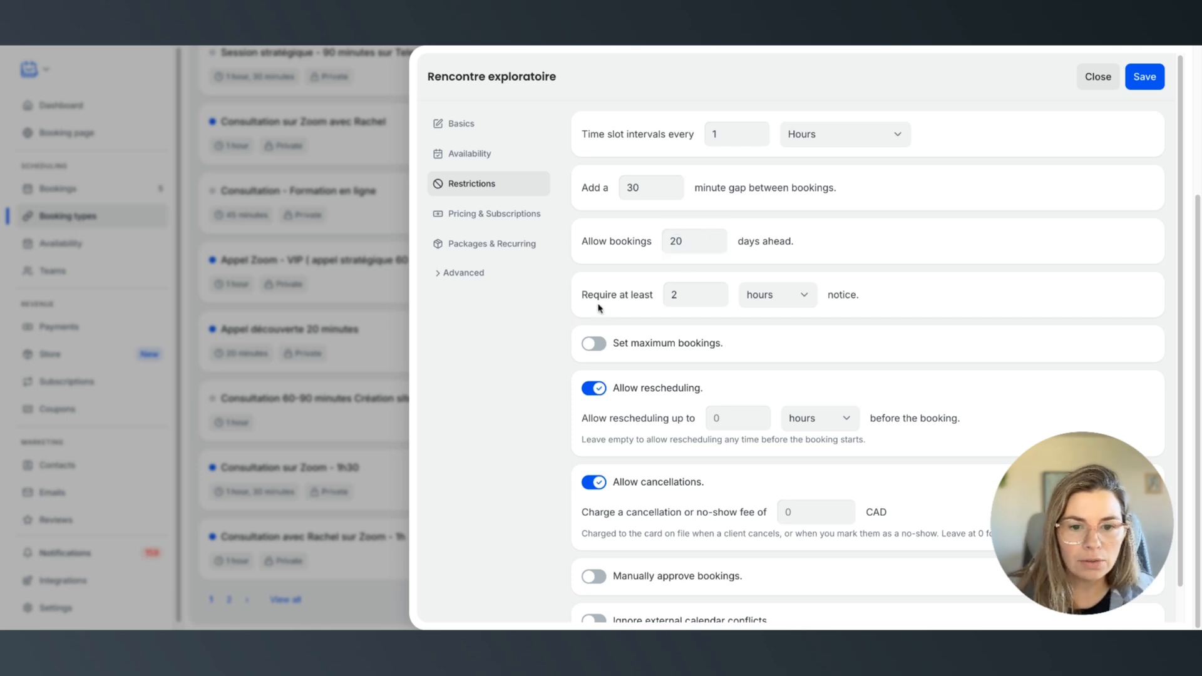
Step: Require at least 30 hours of notice before a booking
scroll(597, 308, down, 1)
double_click(686, 262)
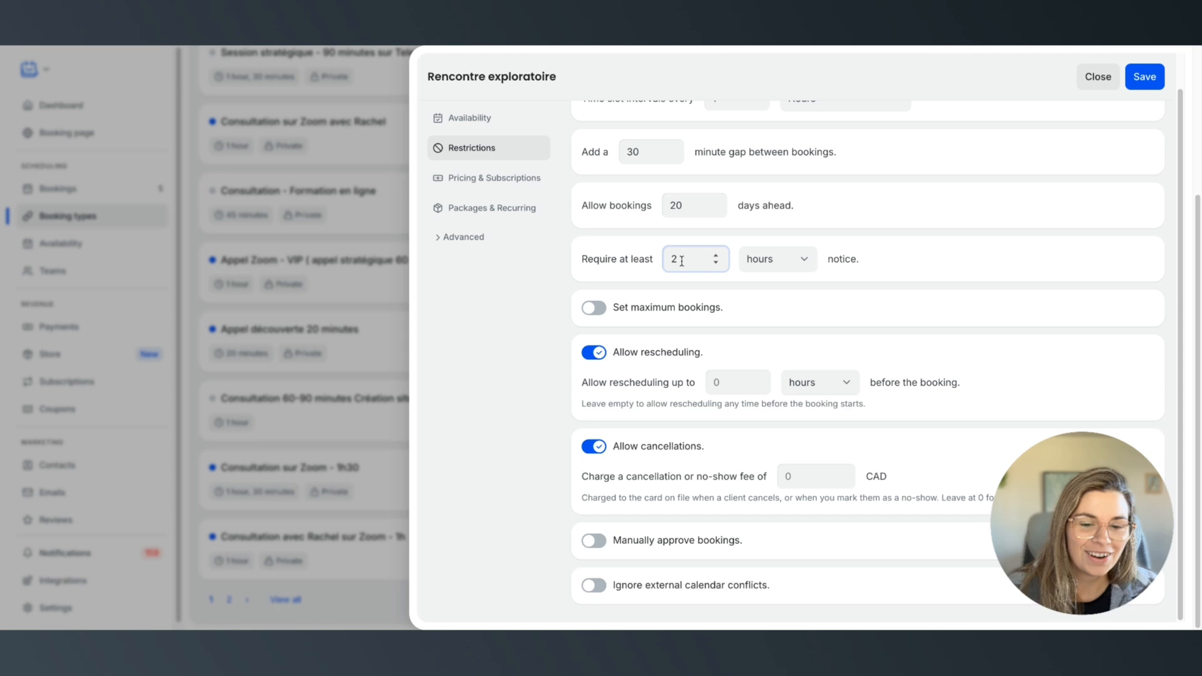
click(797, 262)
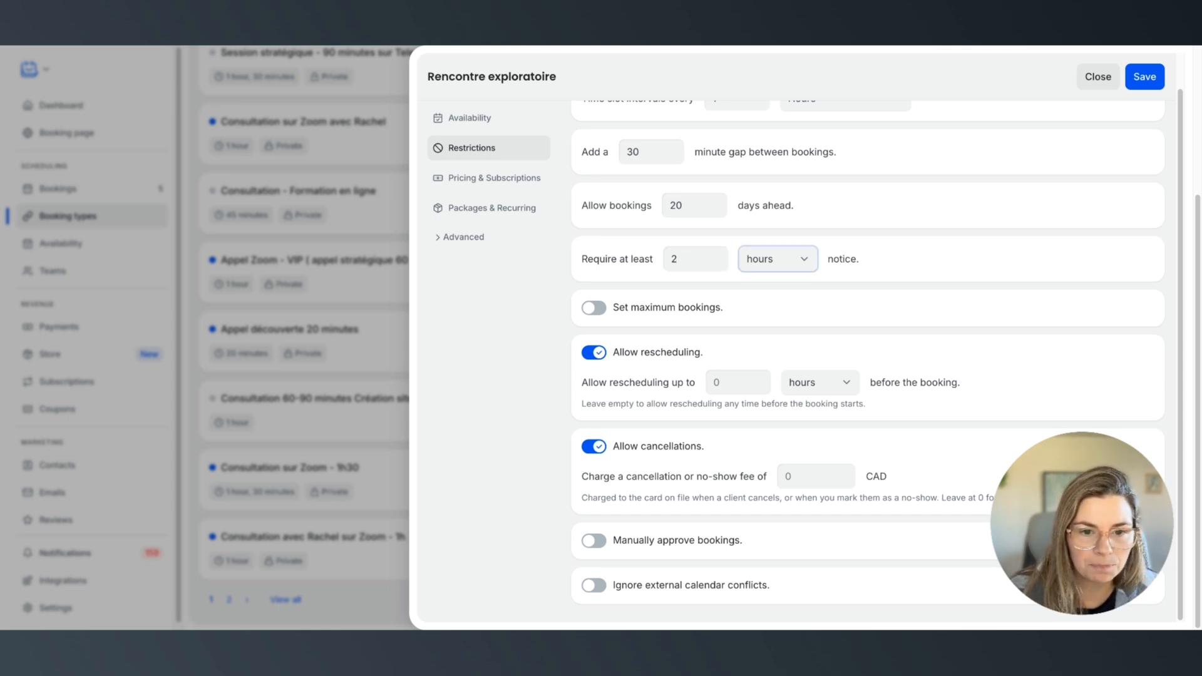
click(687, 258)
text(4)
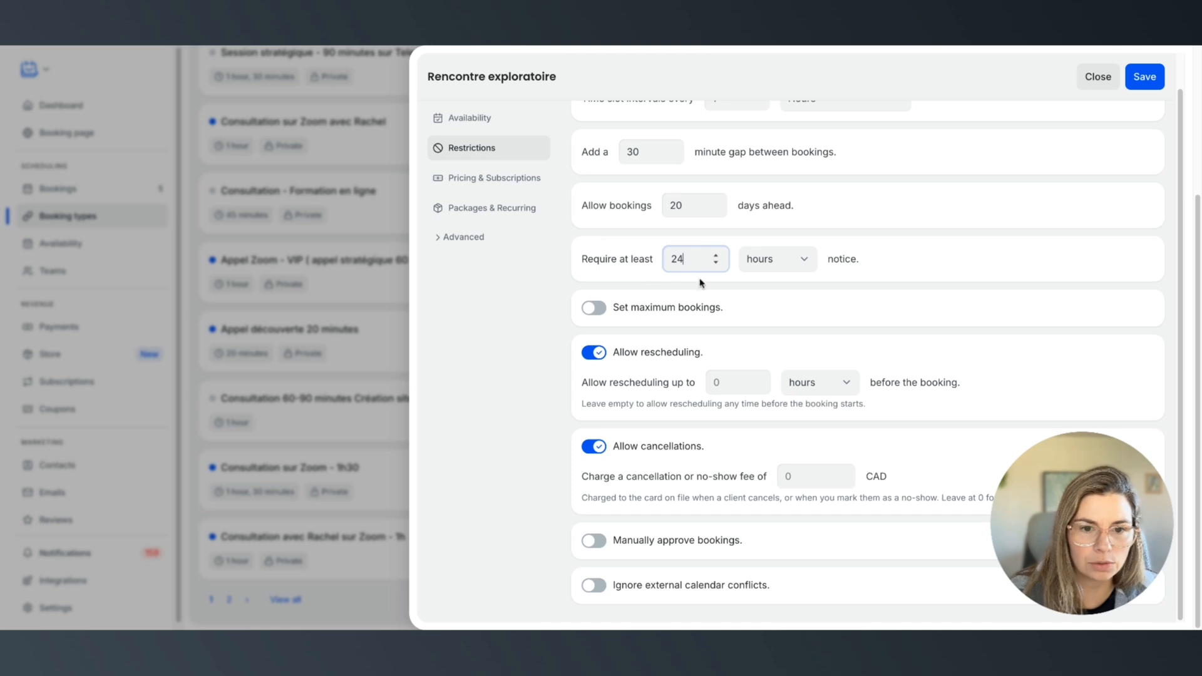
double_click(690, 258)
text(30)
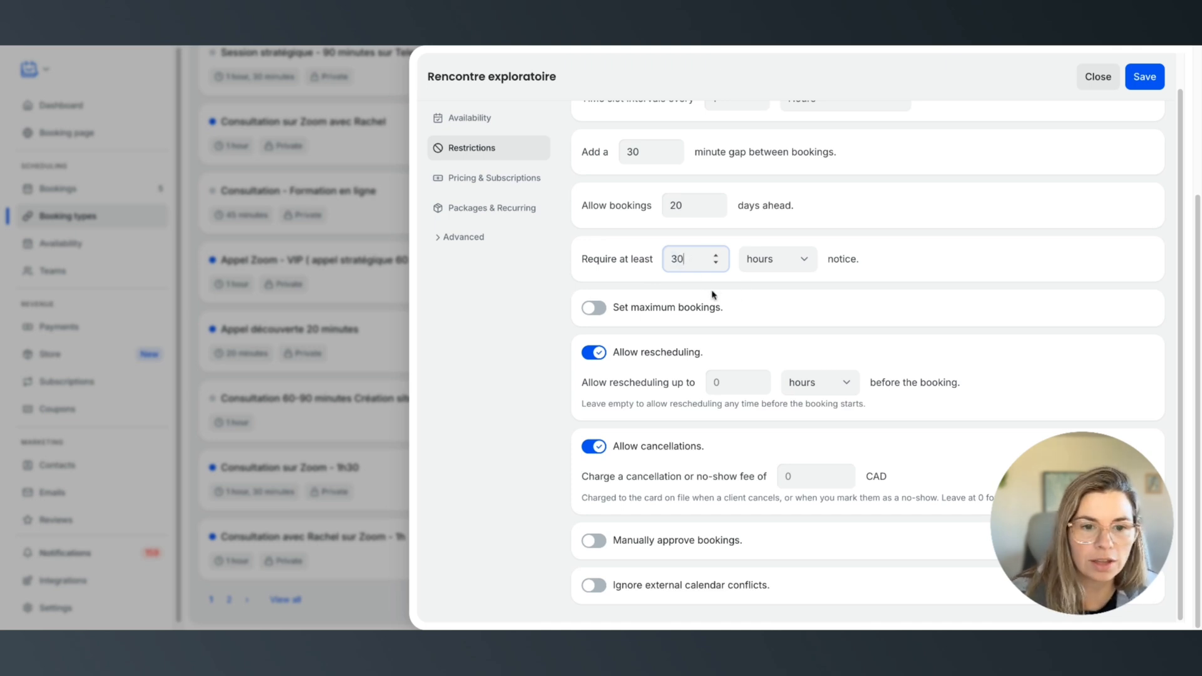
click(751, 289)
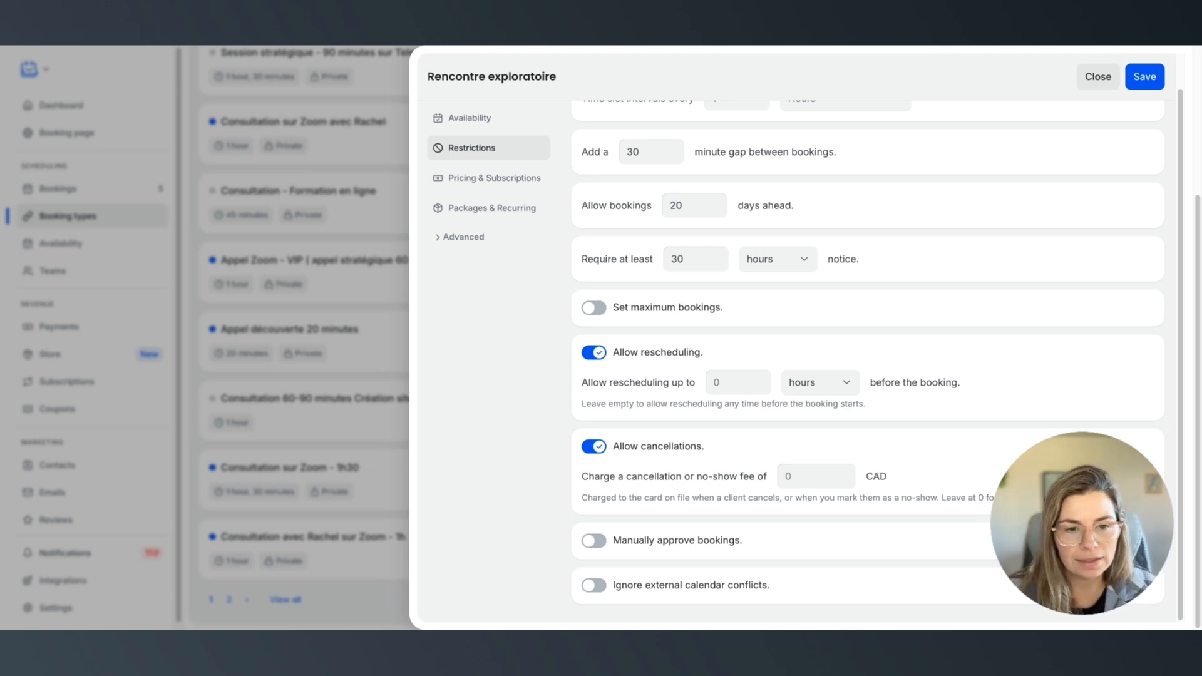
Step: Change the minimum booking notice to 2 days and turn on the maximum bookings limit of 1 booking every day
double_click(683, 259)
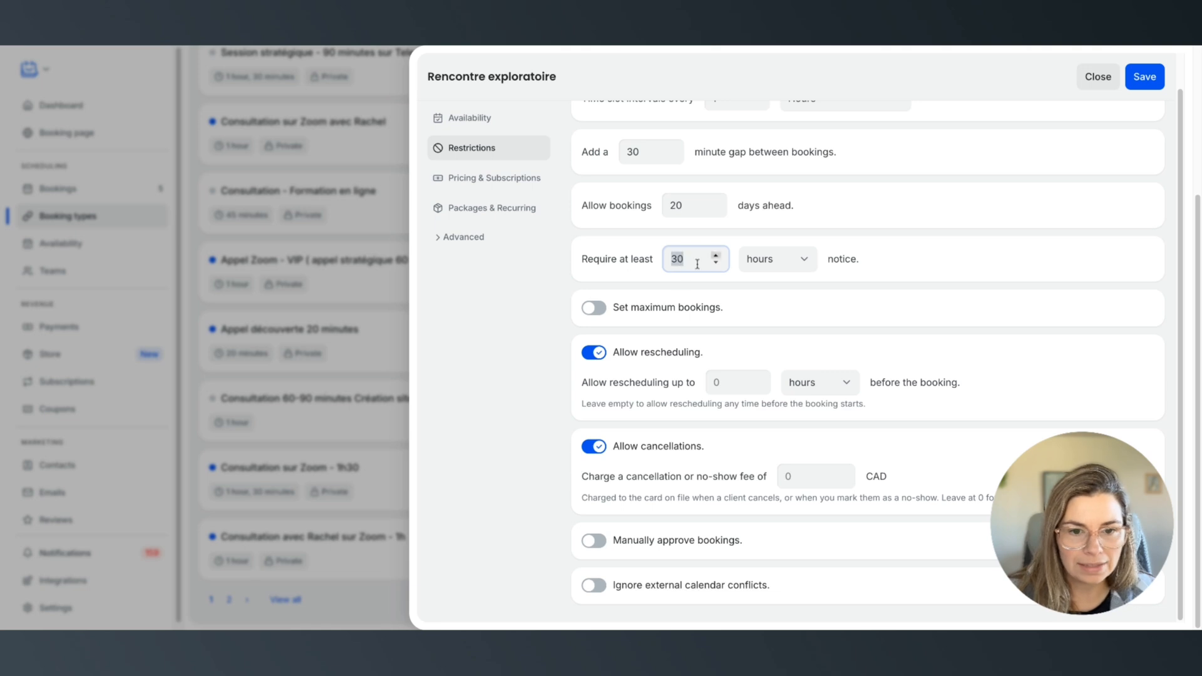
click(795, 262)
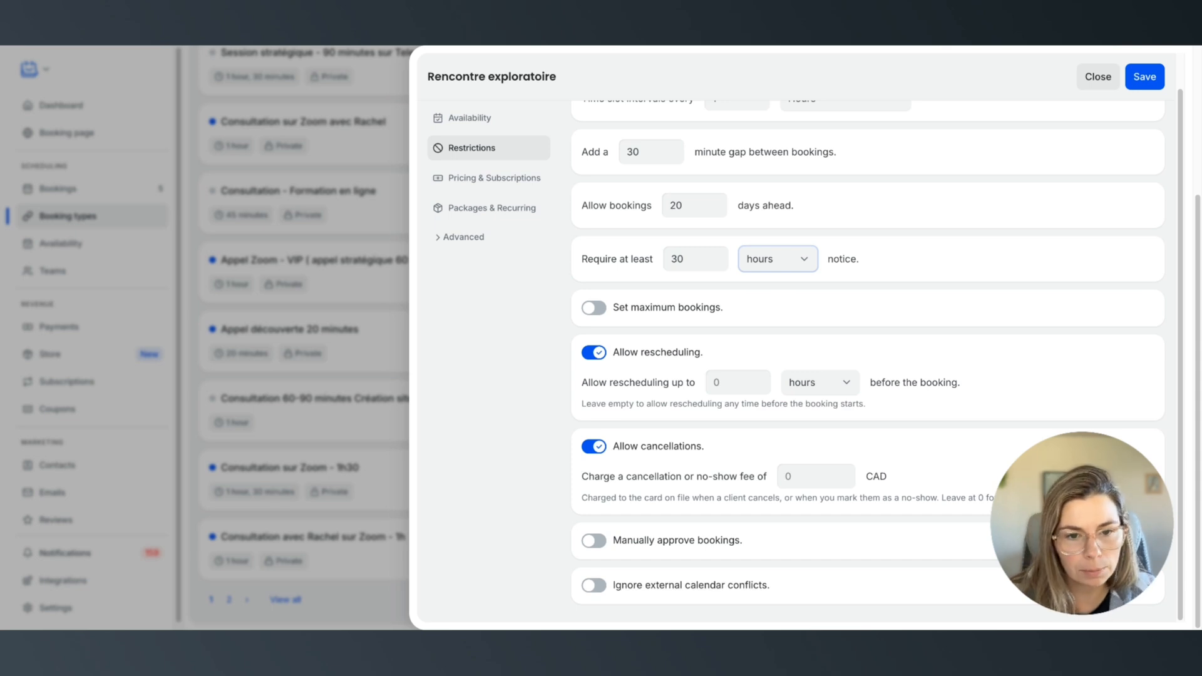
click(767, 277)
double_click(680, 257)
text(2)
click(581, 278)
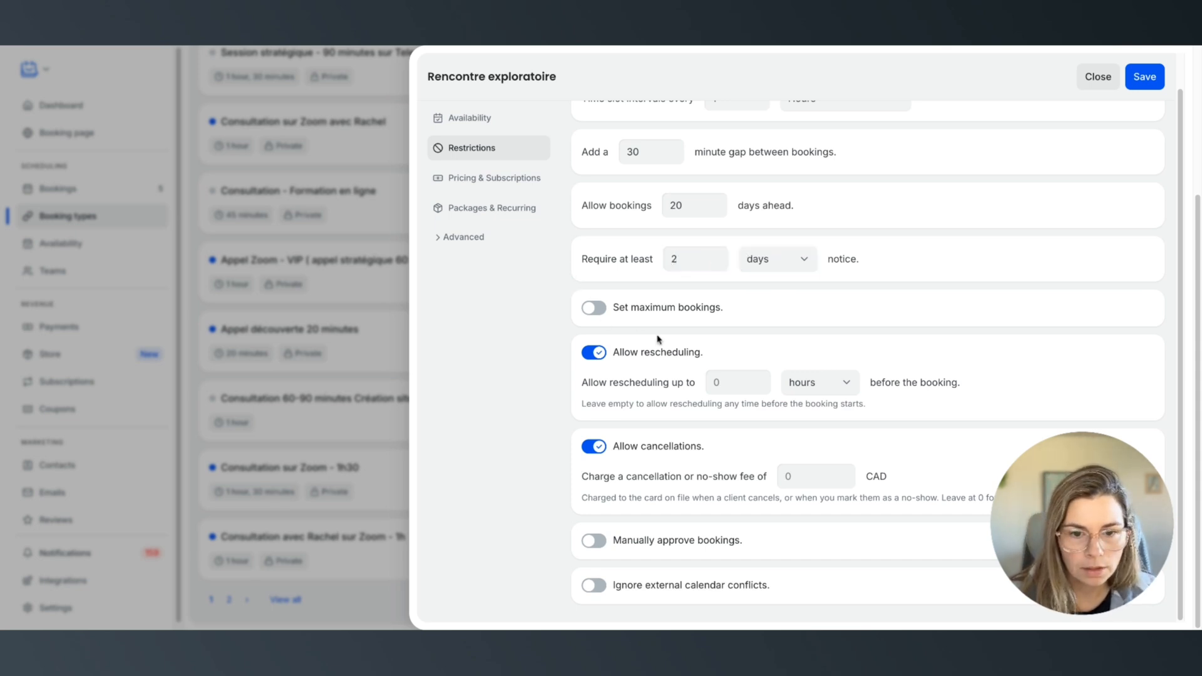
click(593, 309)
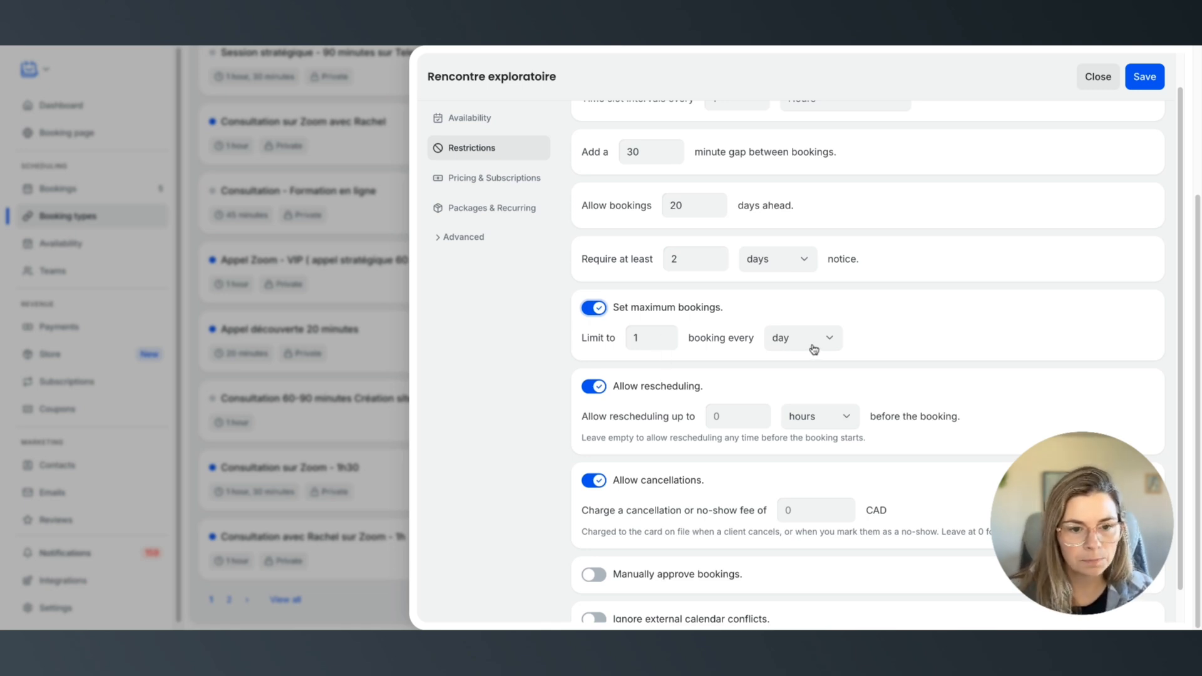
Step: Toggle the cancellations option off and on again, and the manual booking approval option on and off again
scroll(530, 412, down, 1)
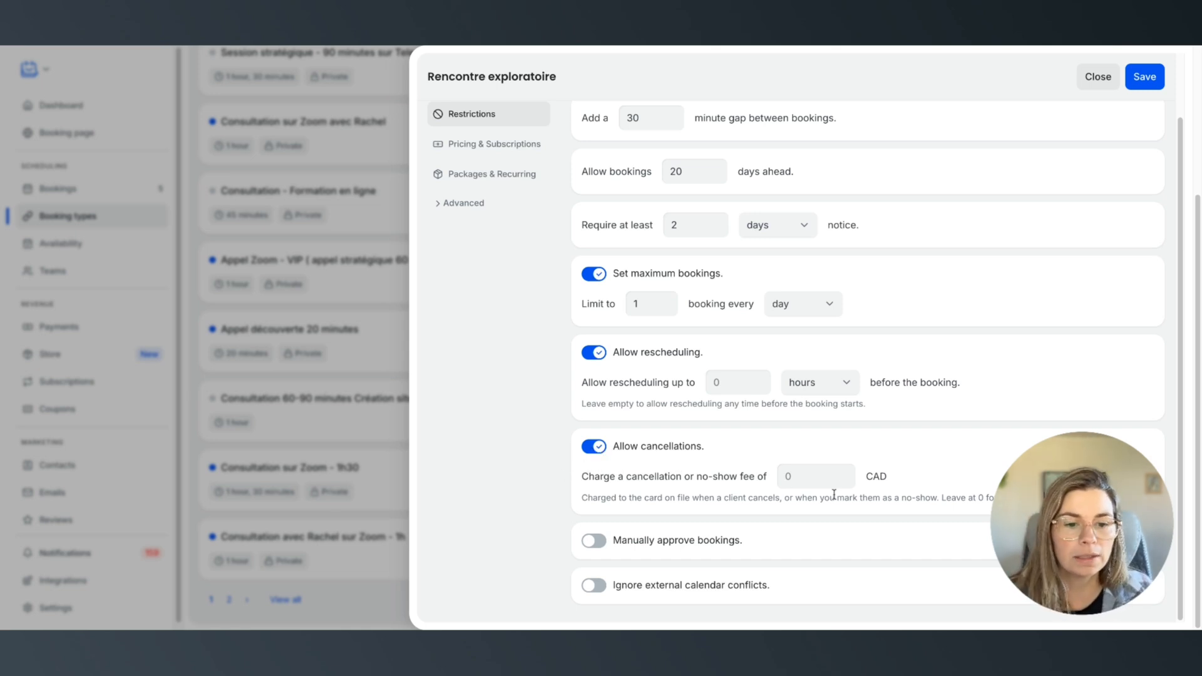
click(788, 476)
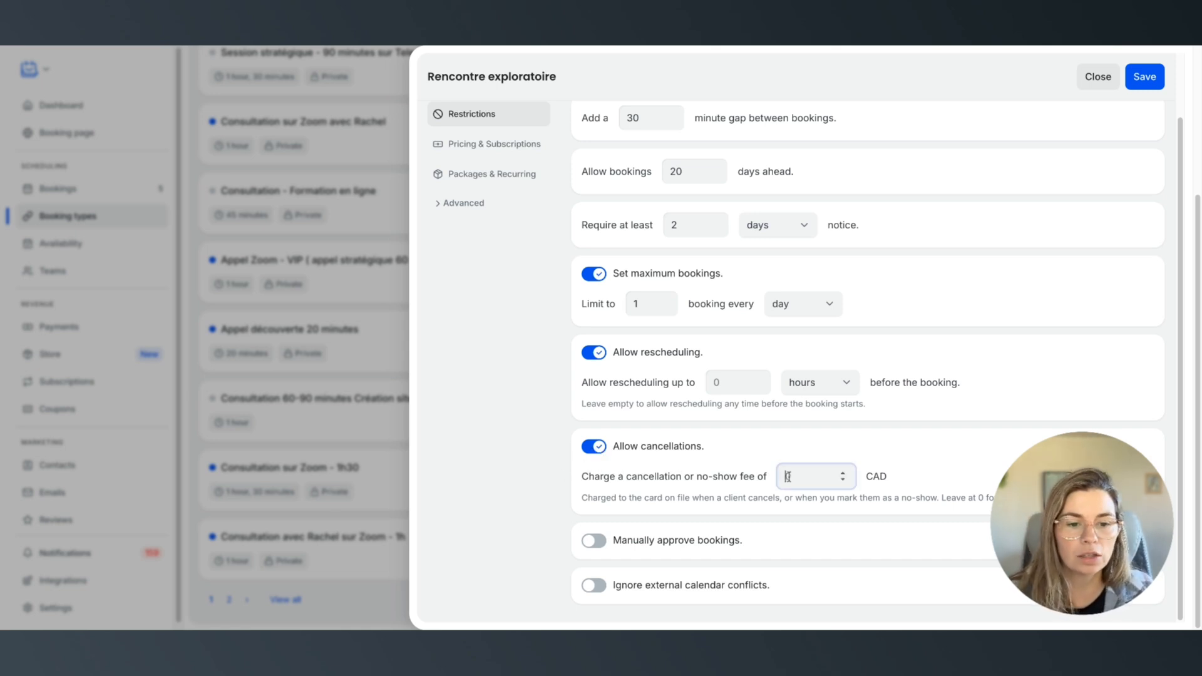
click(595, 448)
click(592, 496)
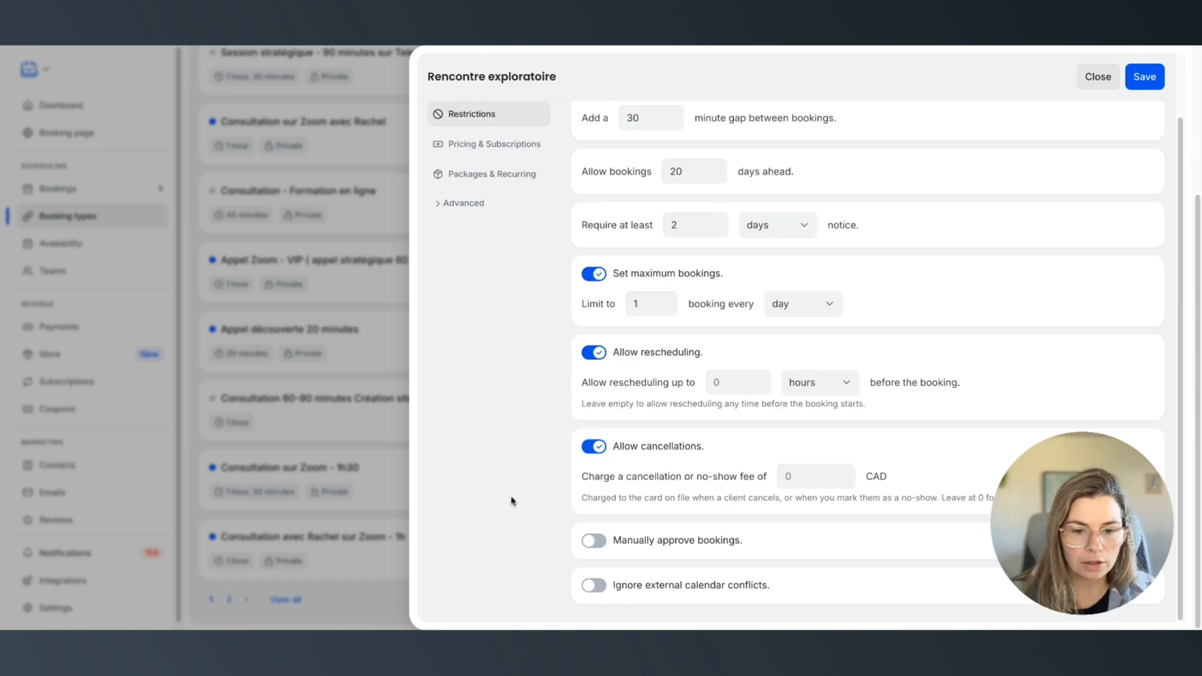
click(591, 542)
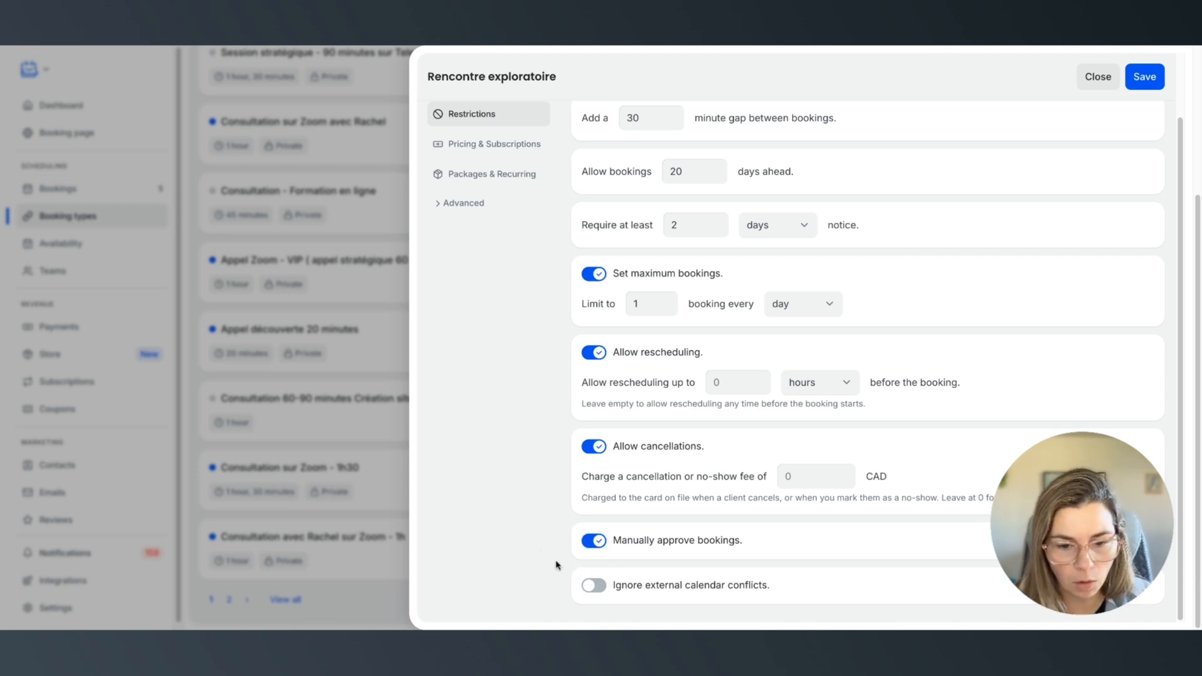
click(594, 541)
scroll(510, 244, up, 1)
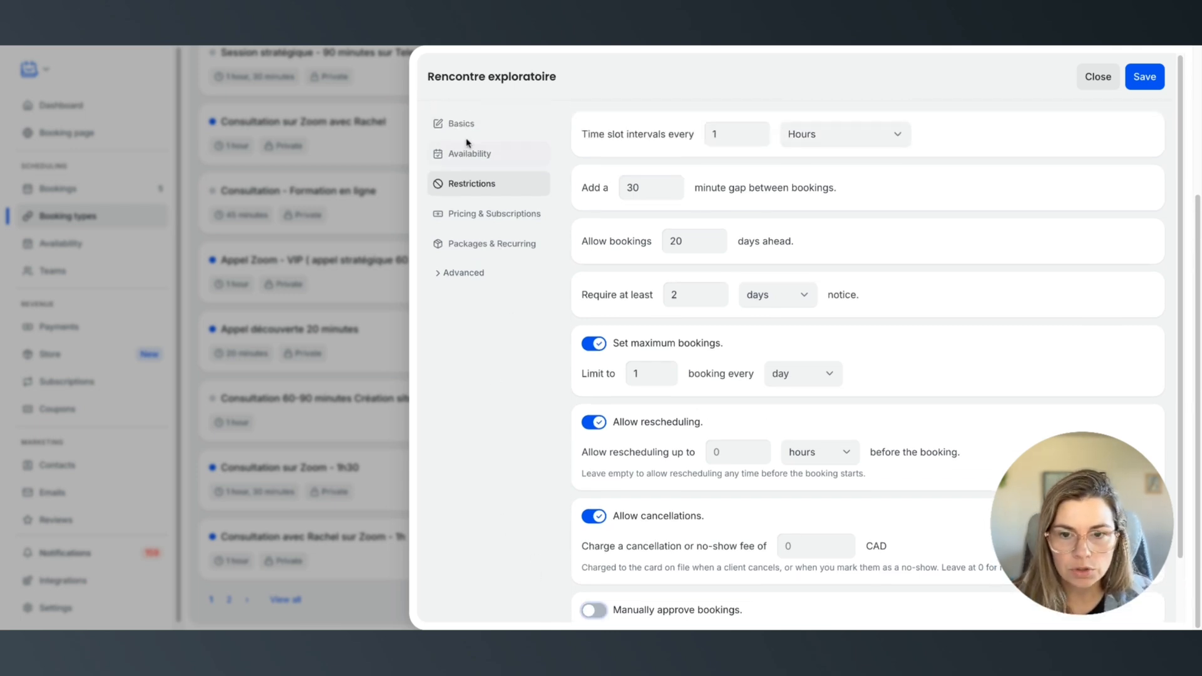
Step: Switch the booking type's pricing to Free and back to Per booking, selecting the CAD charge amount for inspection
click(476, 214)
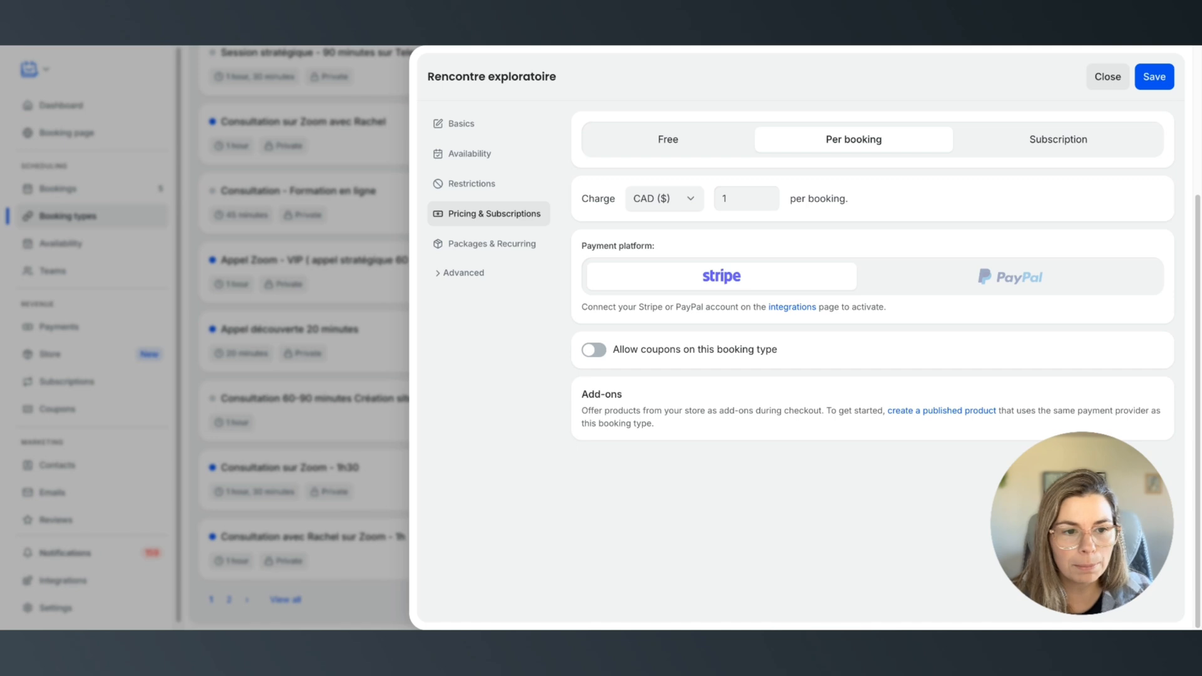
click(650, 139)
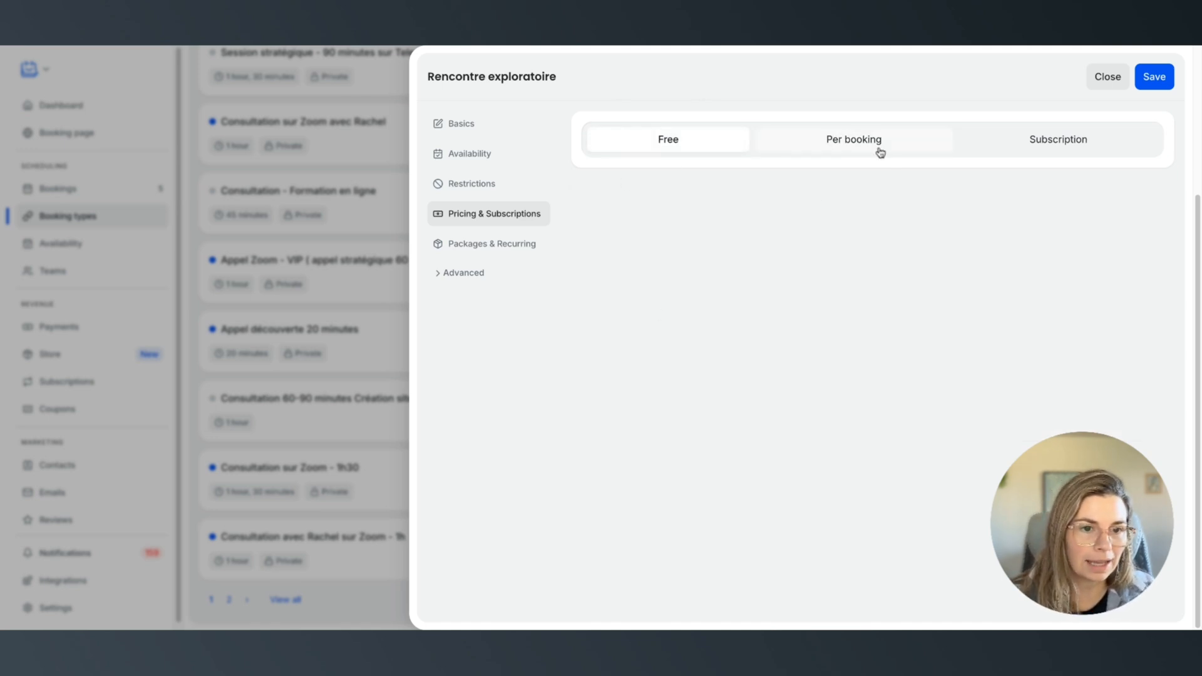
click(863, 134)
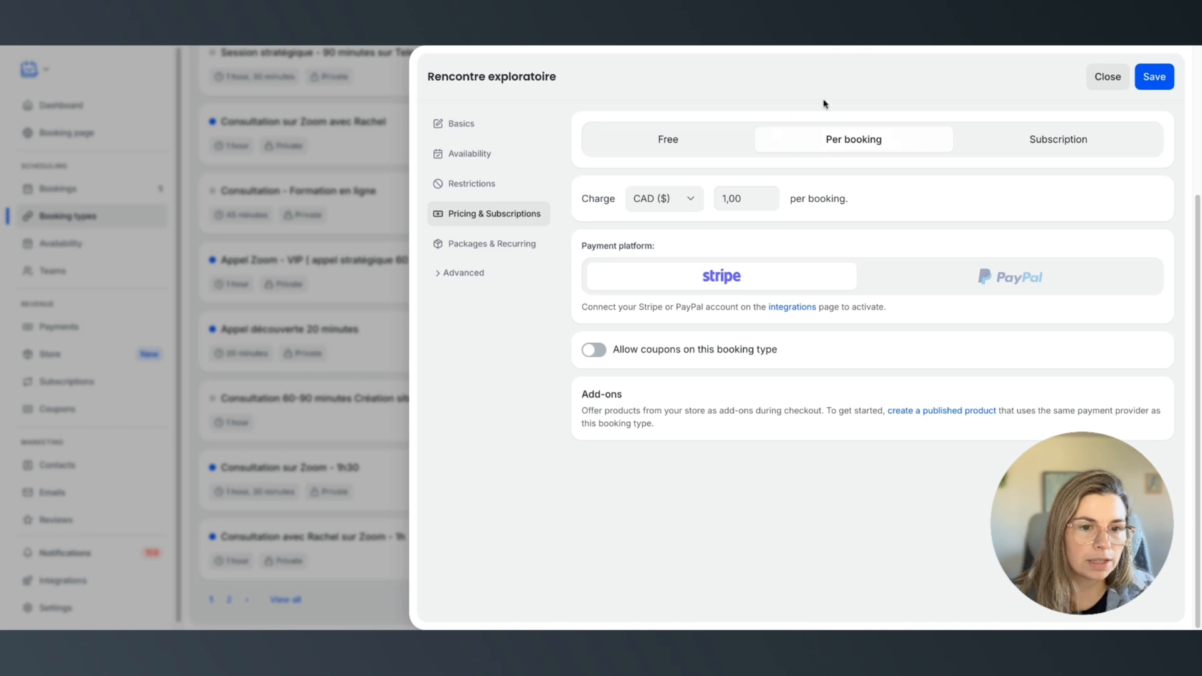
click(724, 199)
double_click(724, 199)
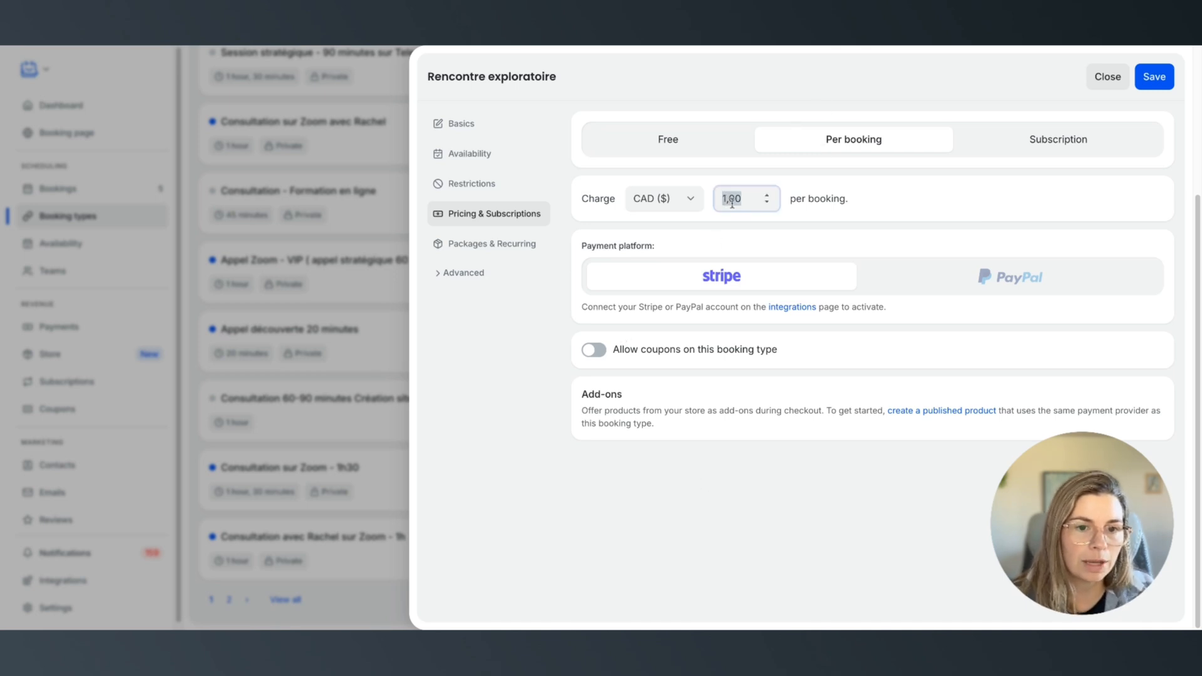
click(754, 552)
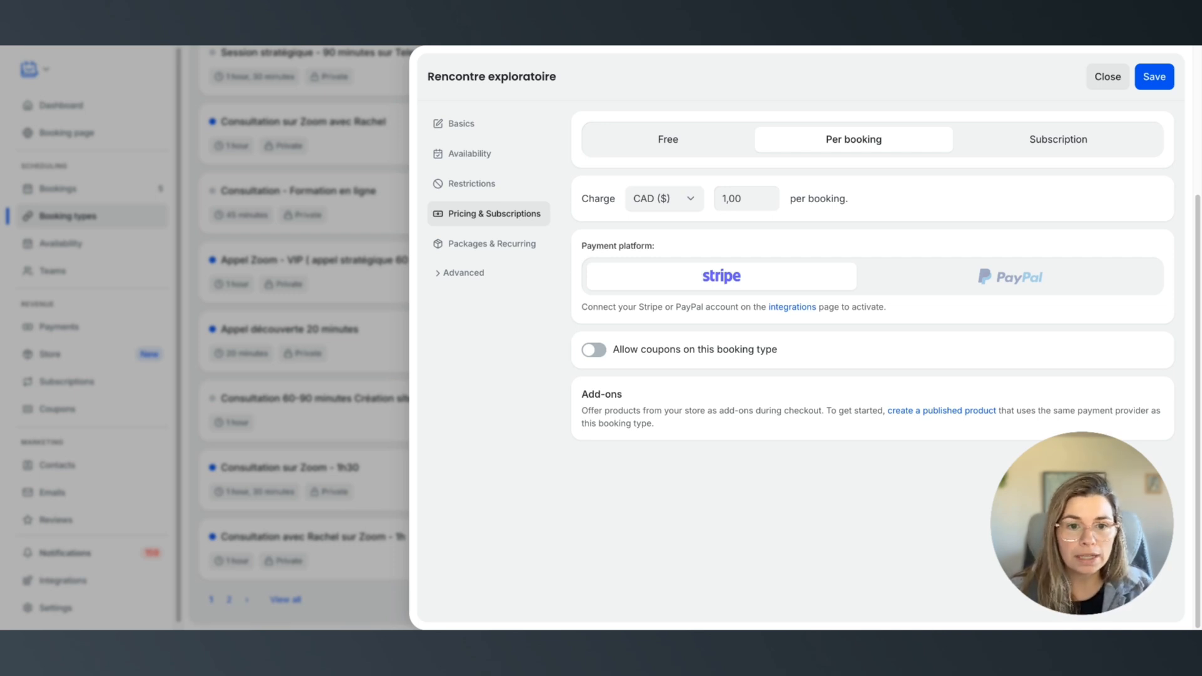
double_click(739, 199)
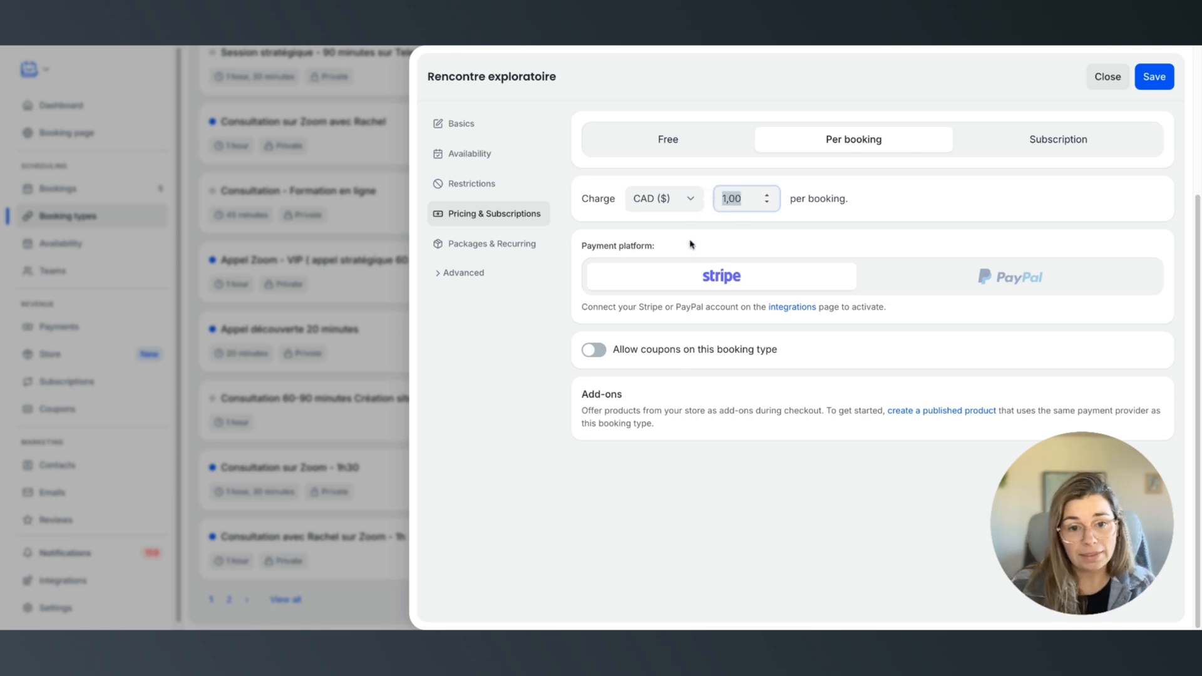
click(683, 433)
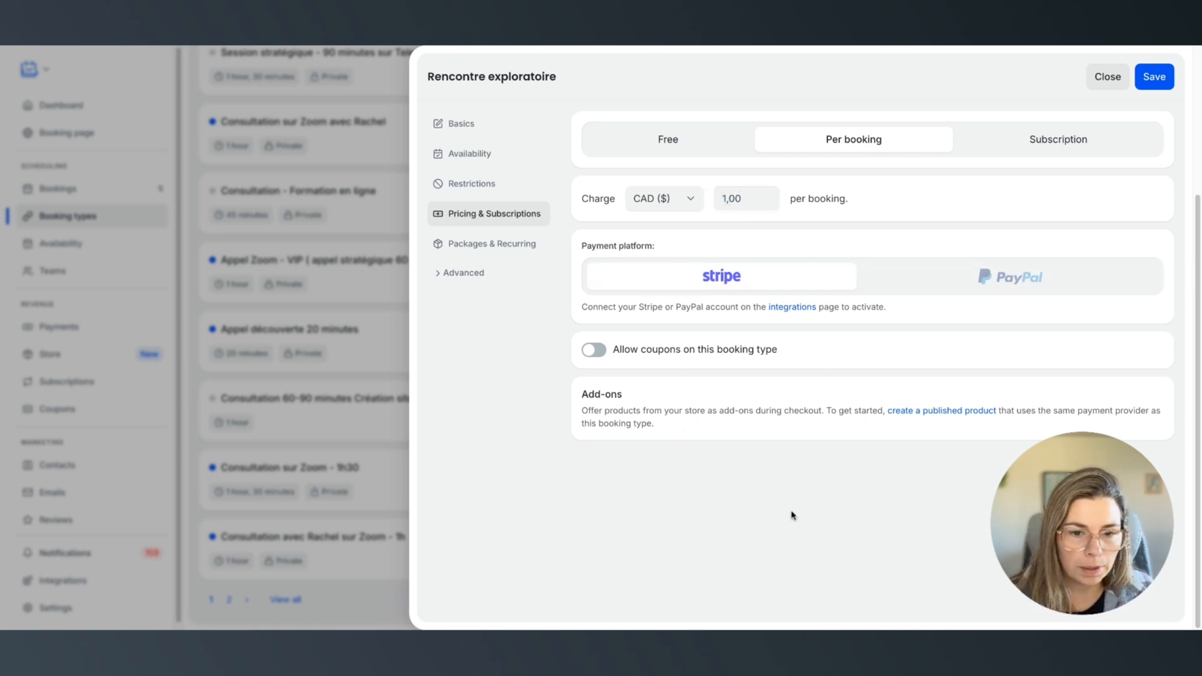
Step: Review the multiple-bookings option under packages and the advanced setting for the calendar that receives new bookings
click(502, 249)
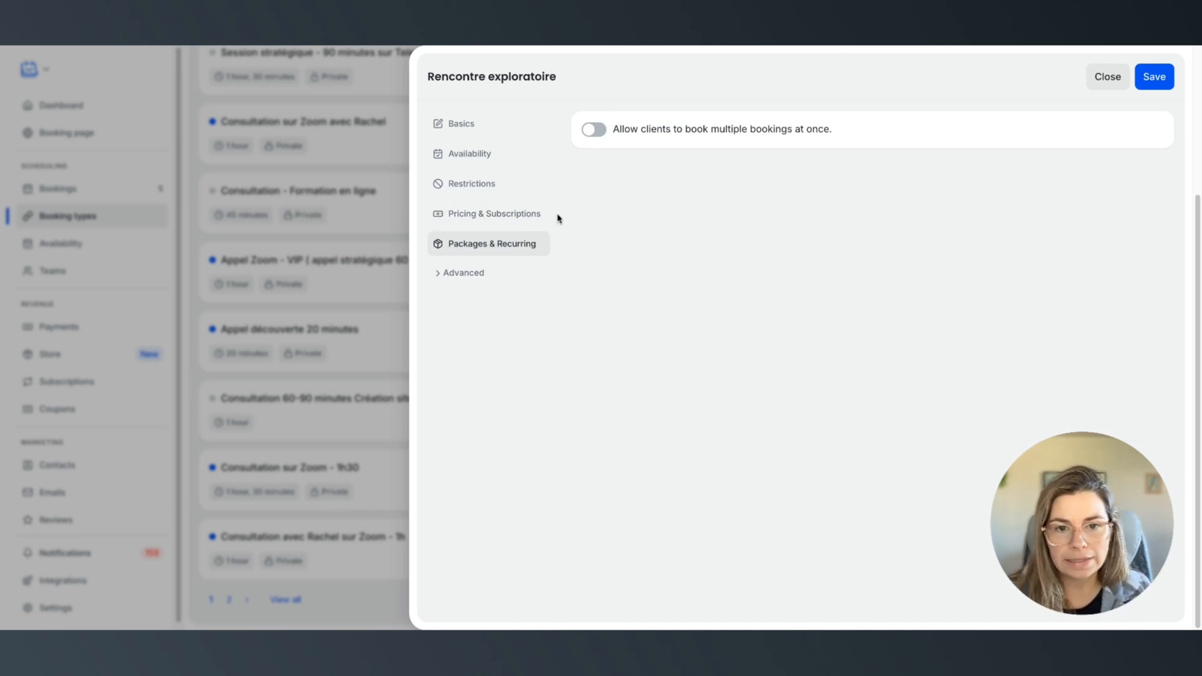
click(478, 273)
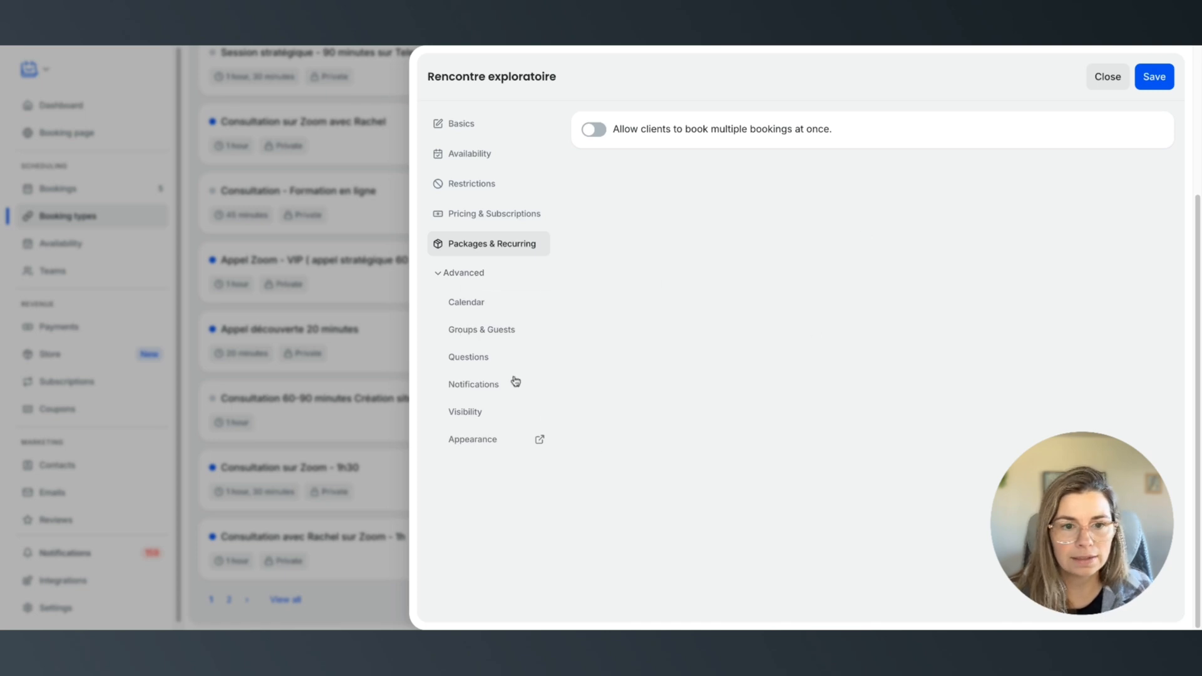
click(469, 299)
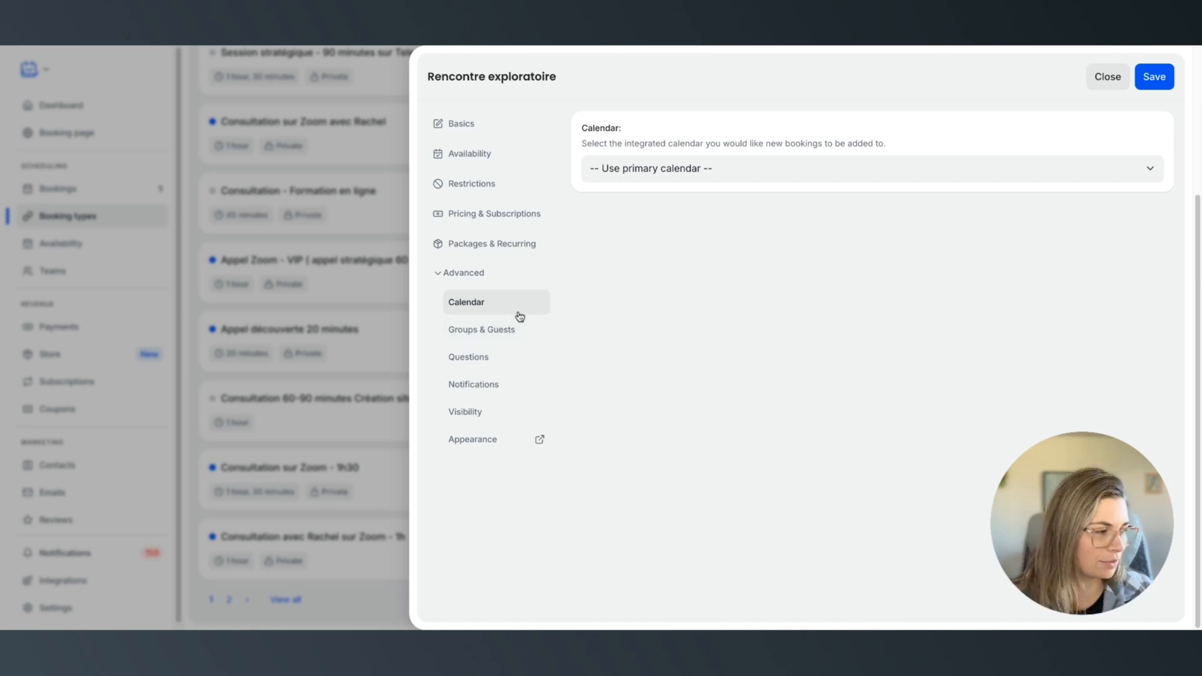
Step: Allow group bookings with a maximum of 3 attendees per slot
click(458, 337)
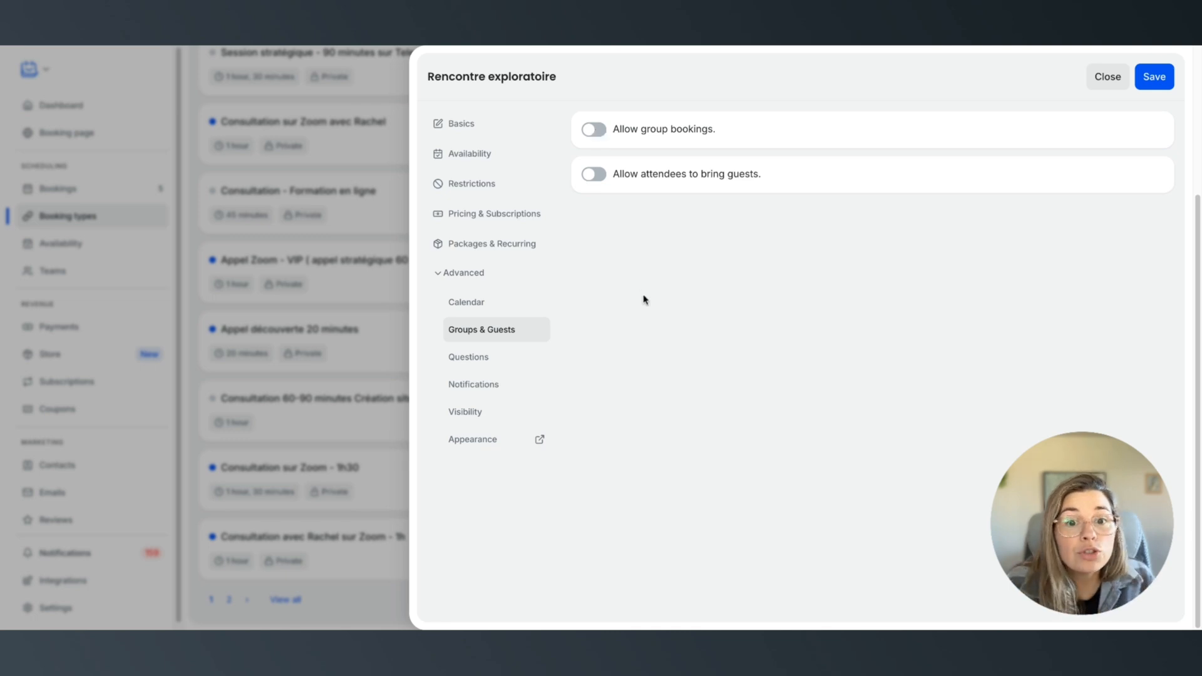
click(594, 129)
click(605, 199)
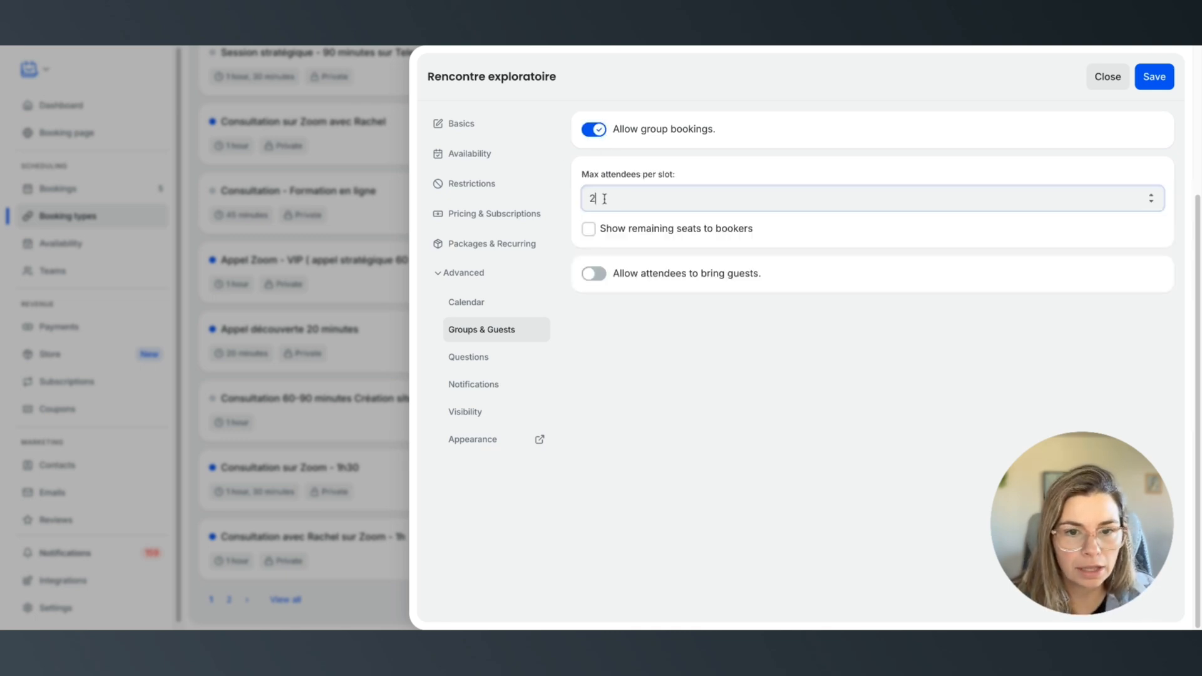
double_click(605, 199)
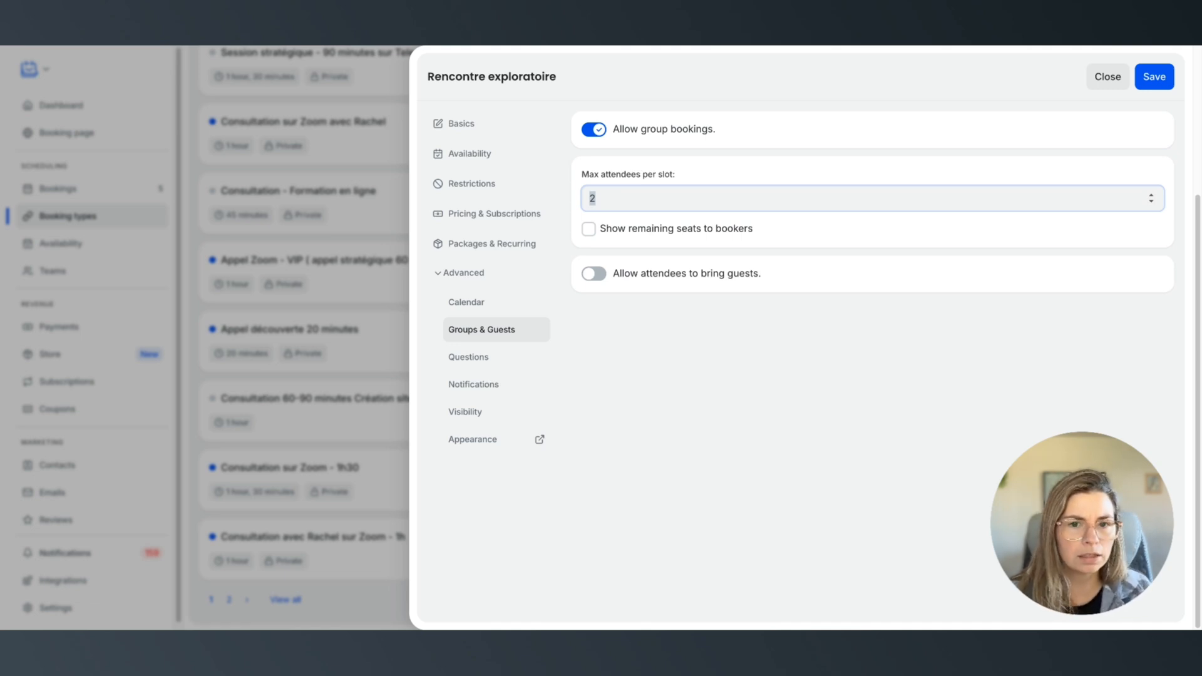
text(3)
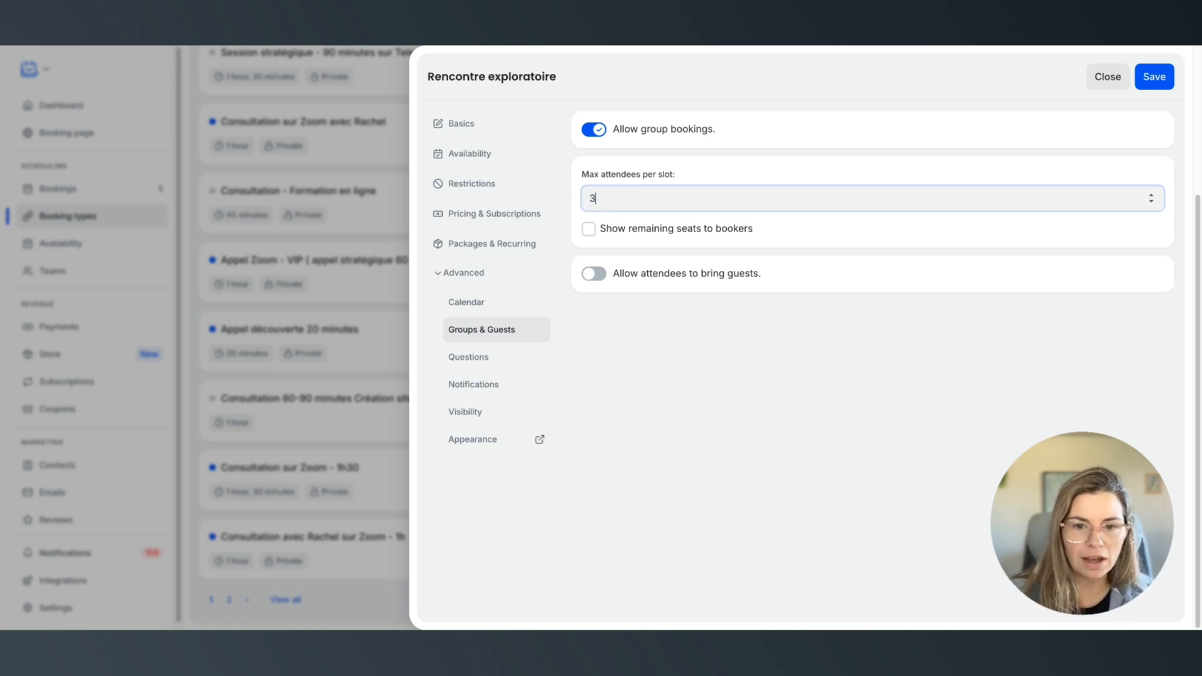
click(658, 388)
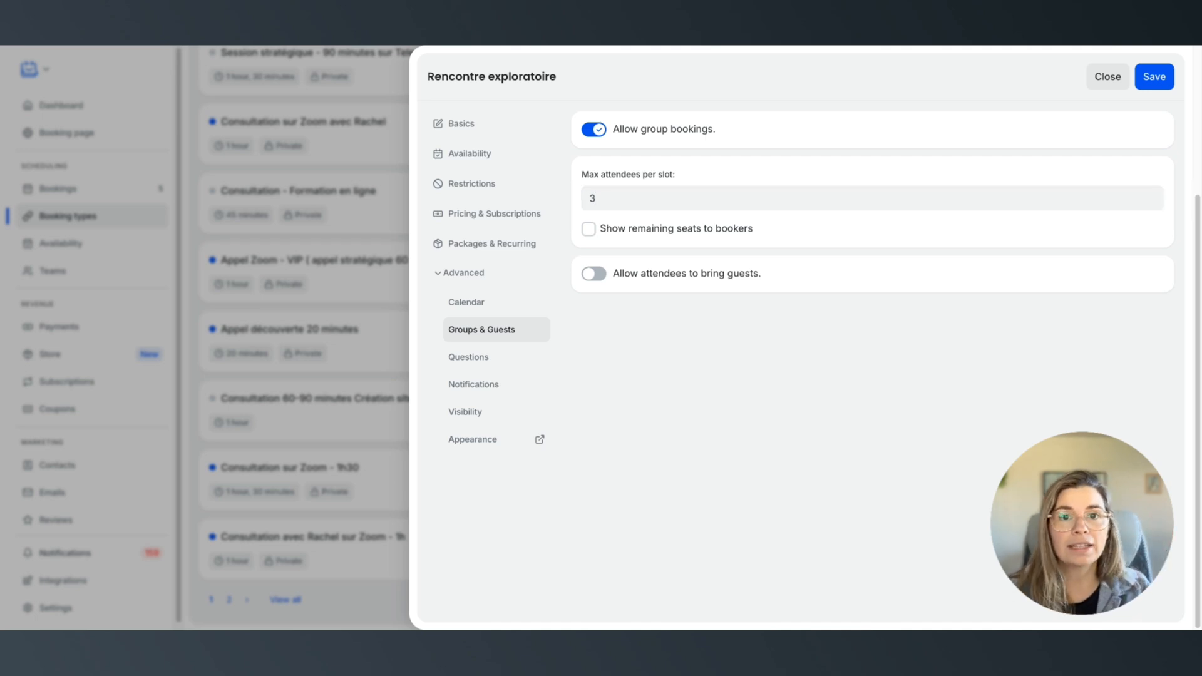
Step: Set the maximum attendees per slot to 2 and turn group bookings off
click(620, 198)
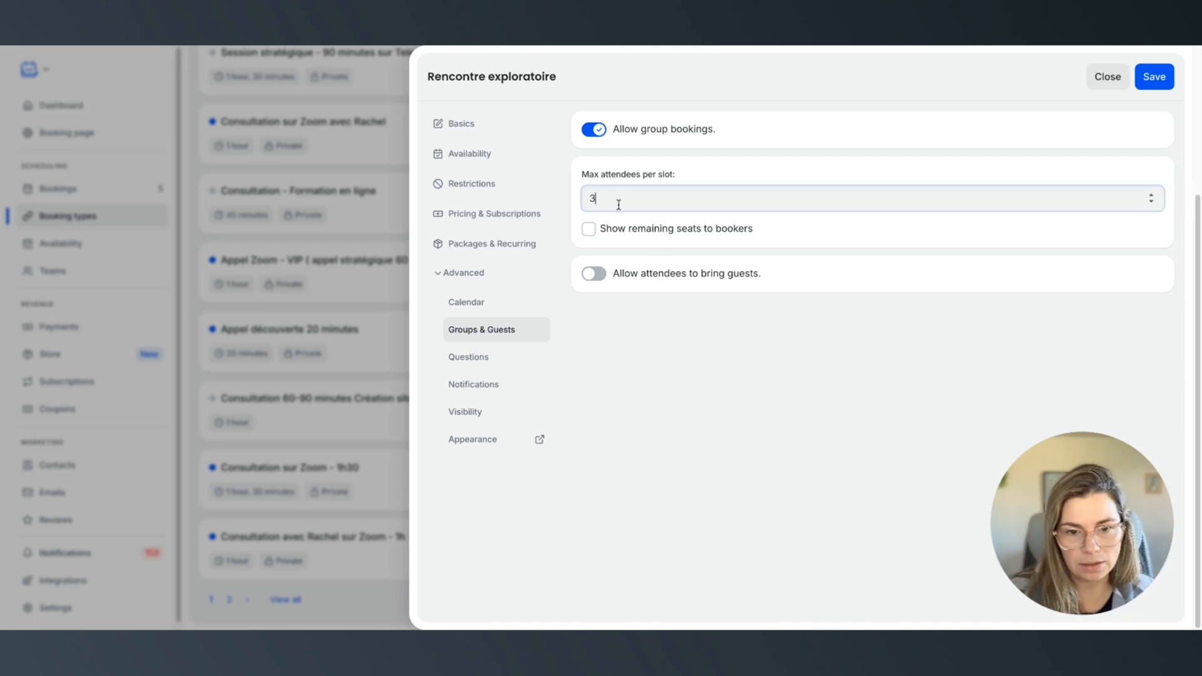
key(BackSpace)
text(2)
click(653, 398)
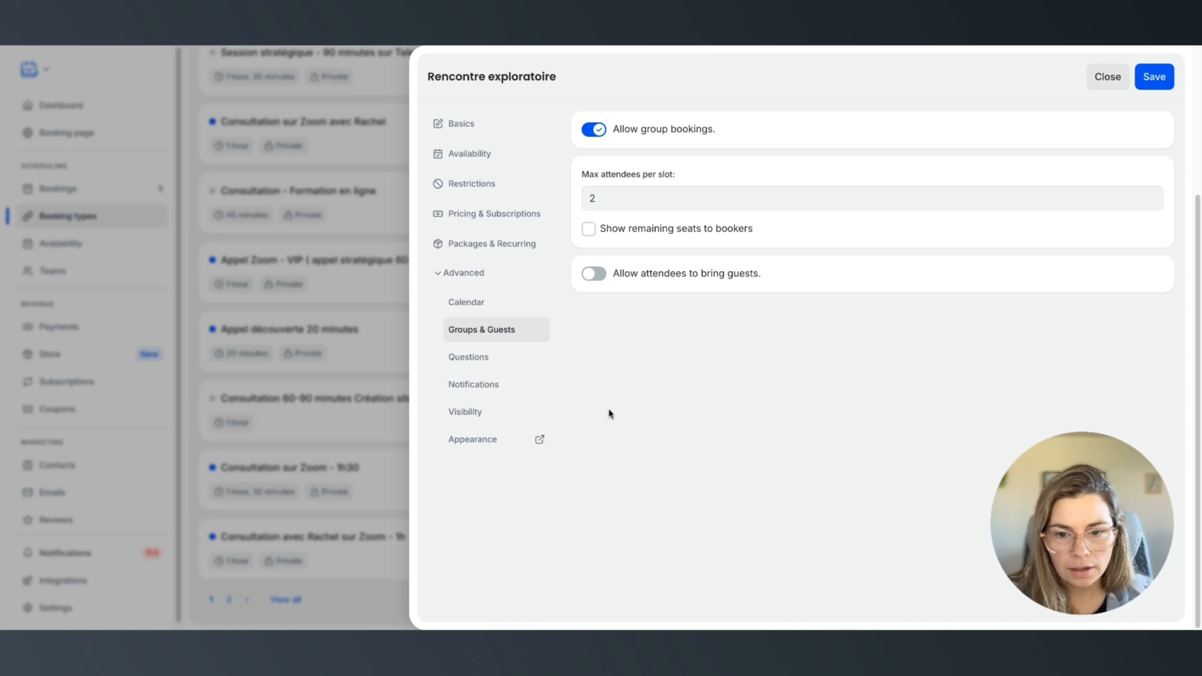
click(590, 131)
Step: View the attendee questions setting, close the "Rencontre exploratoire" booking type and discard its unsaved changes
click(487, 361)
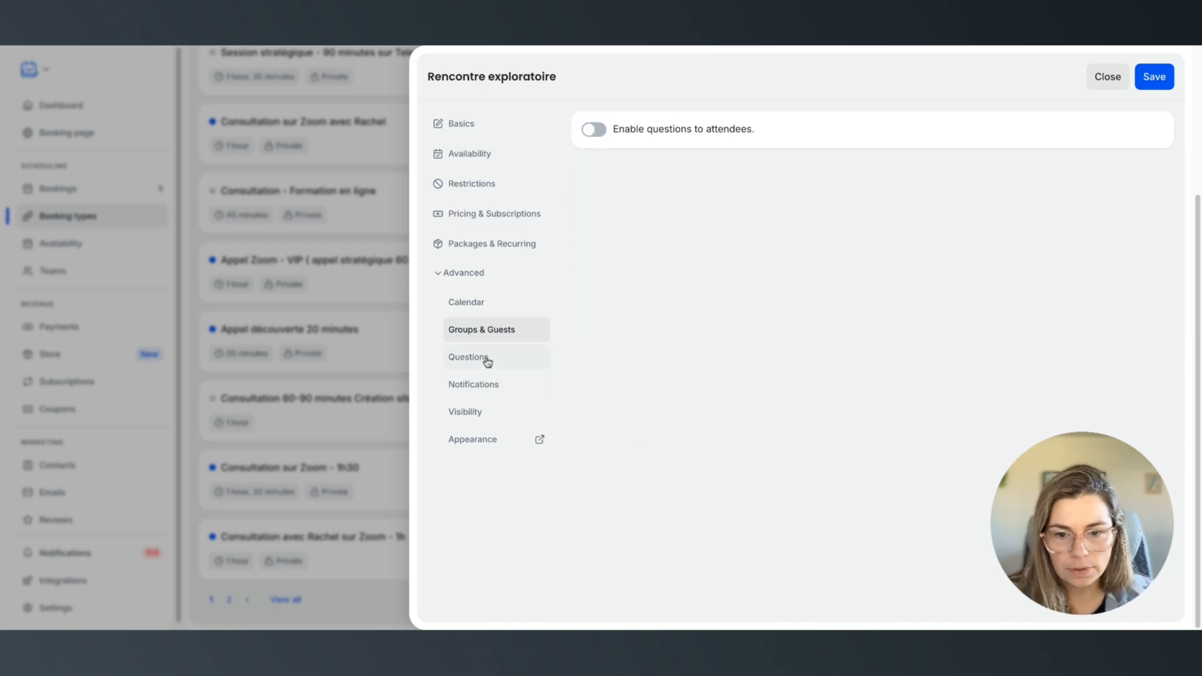
click(1106, 80)
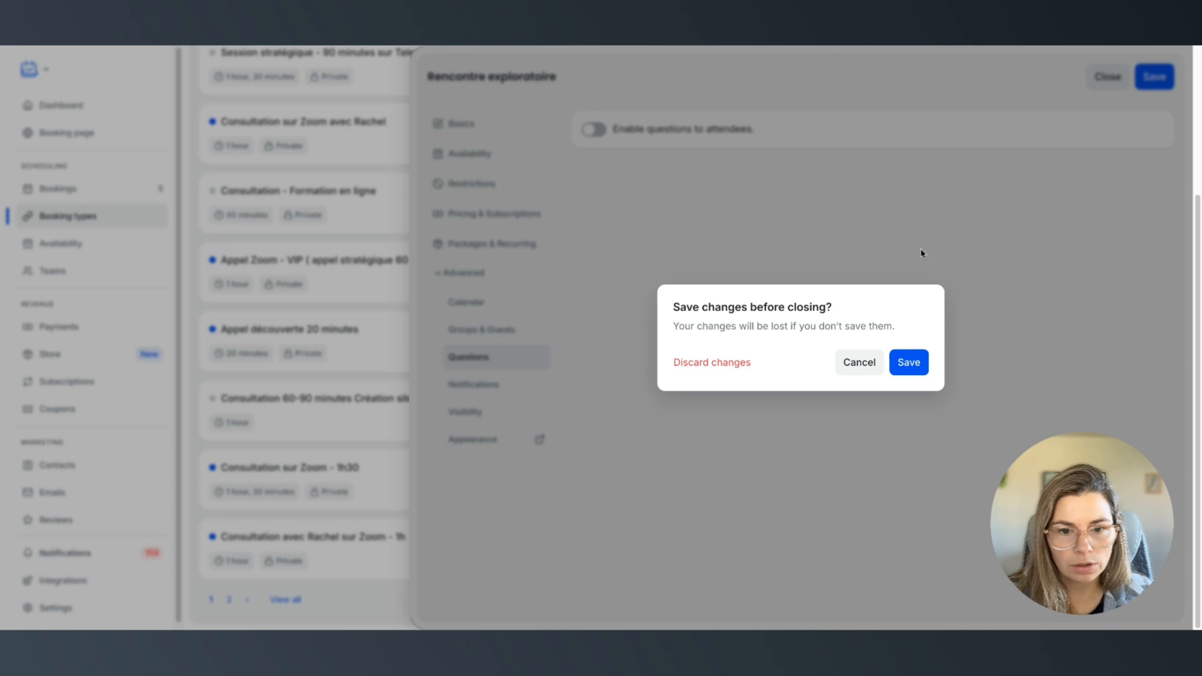
click(703, 371)
Step: Open the existing "Appel découverte 20 minutes" booking type and examine its attendee questions, answer types and answer options
scroll(354, 340, up, 5)
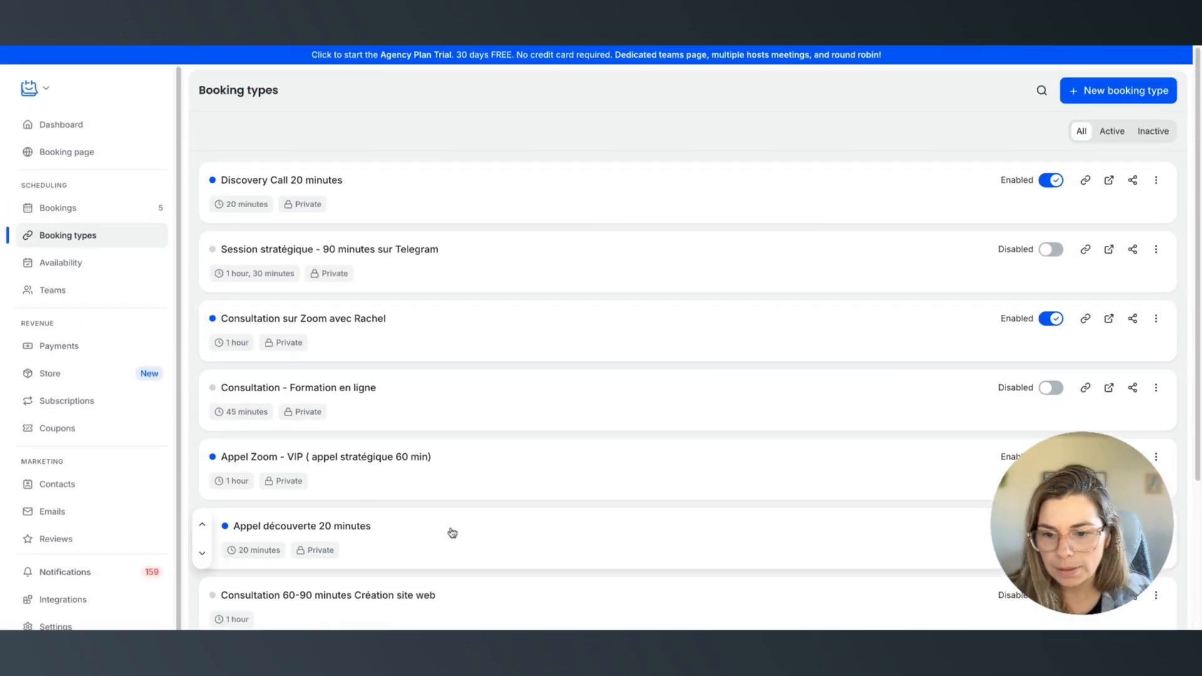
click(452, 533)
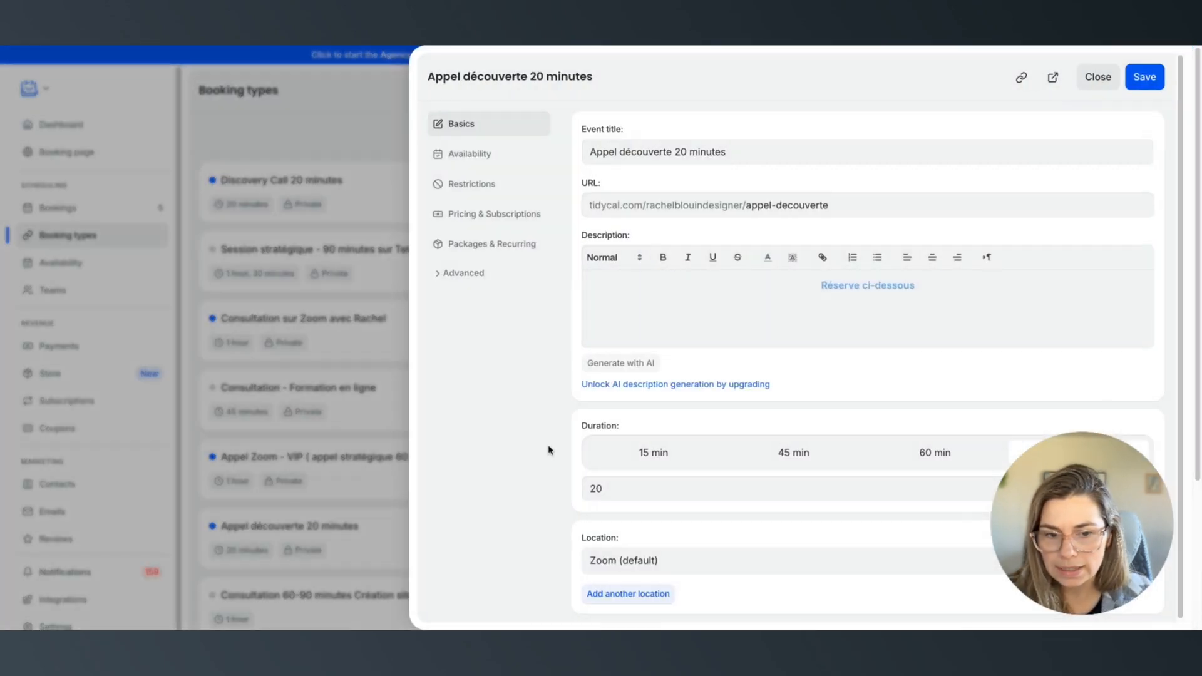
click(469, 271)
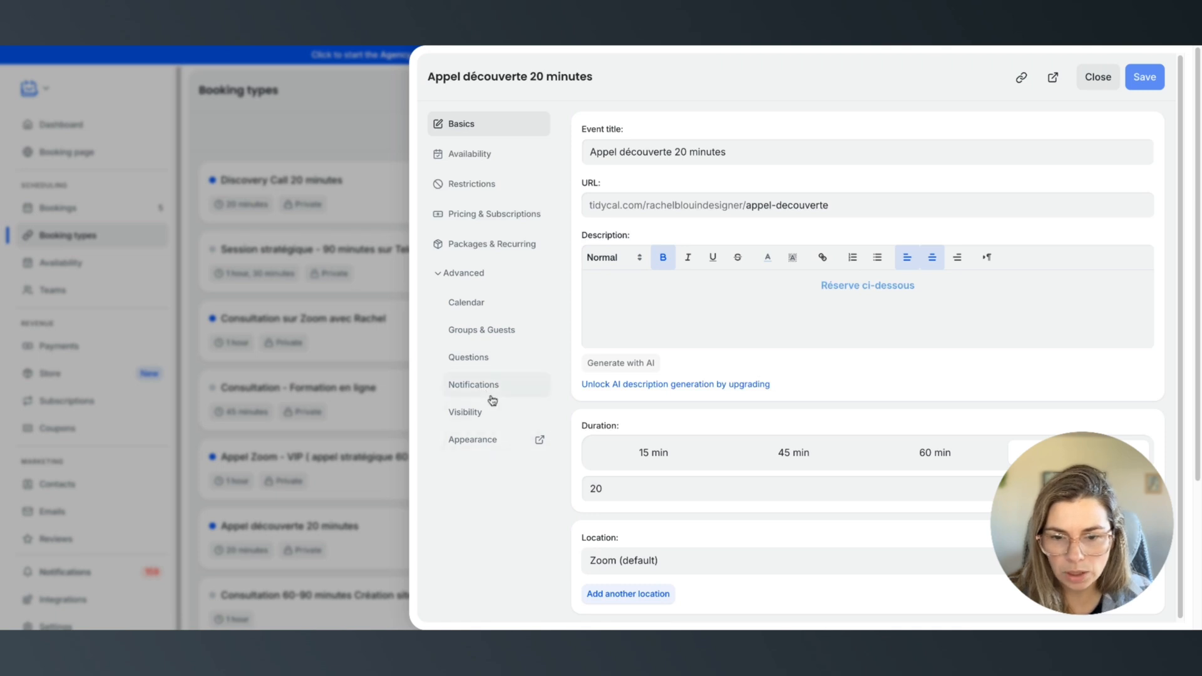
click(482, 358)
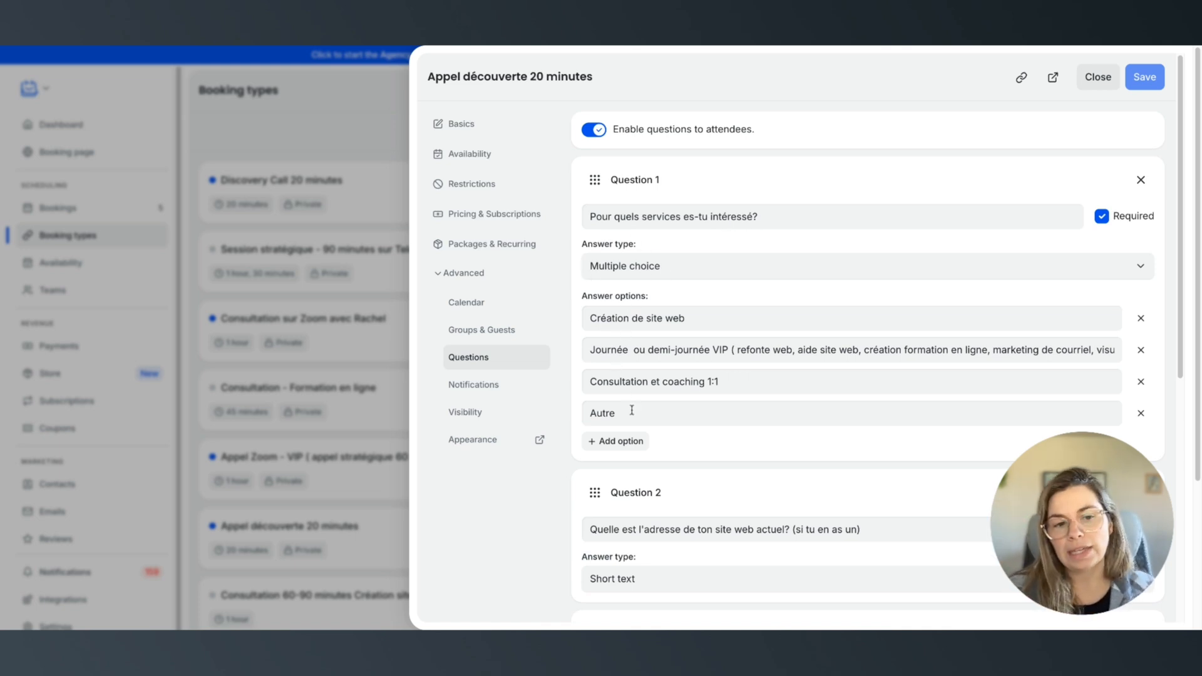
scroll(643, 437, down, 1)
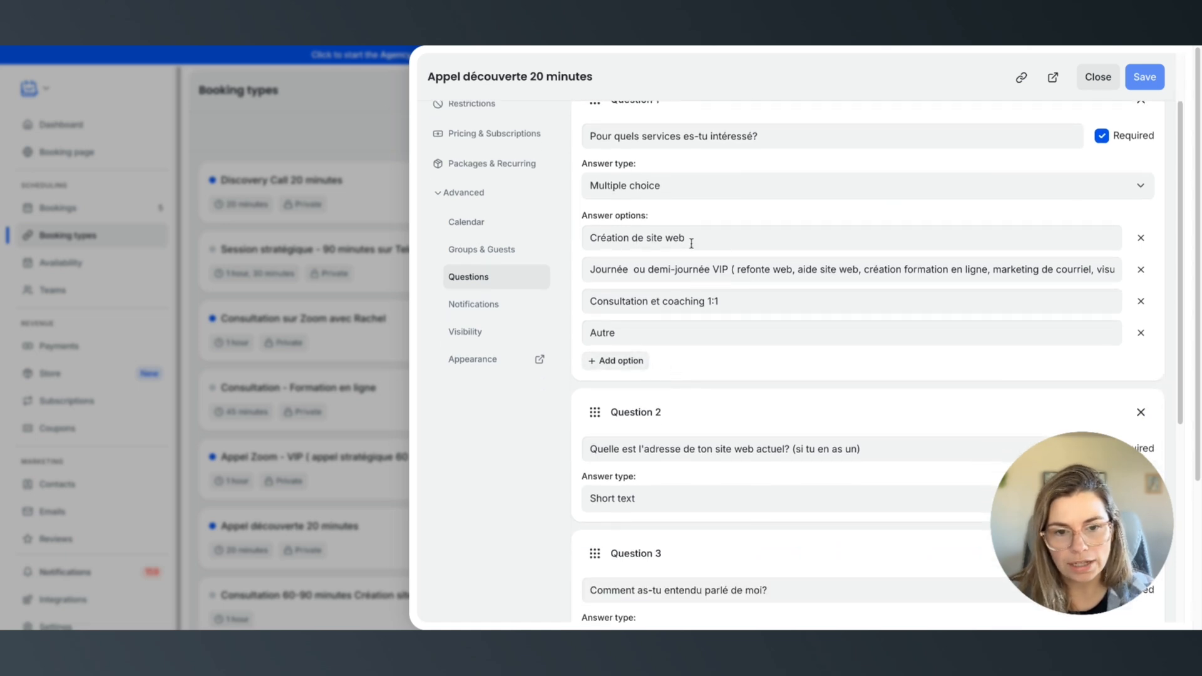
click(771, 269)
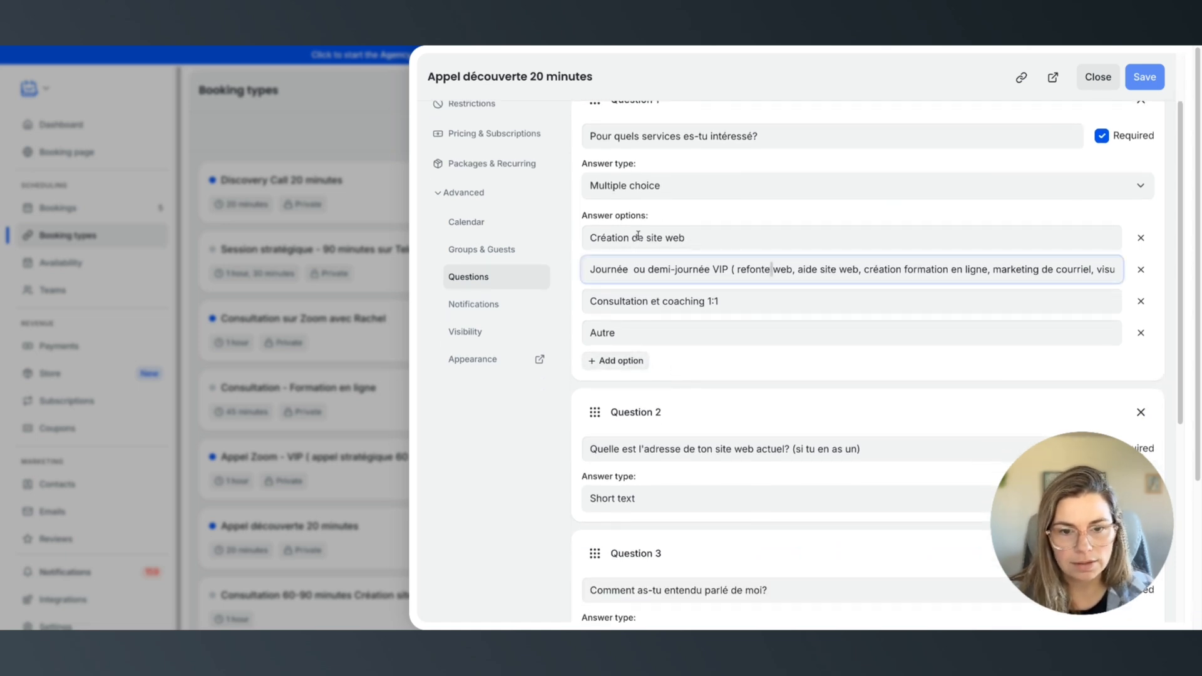
click(527, 457)
scroll(655, 404, down, 1)
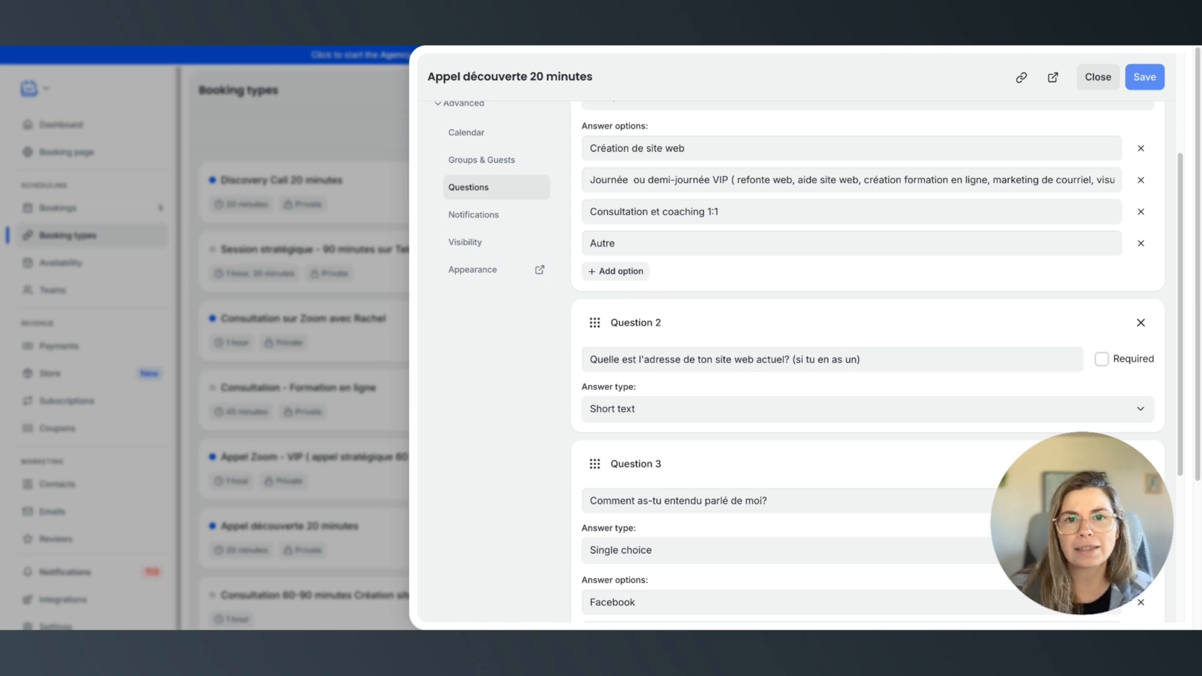
Step: Examine the website address question and the single-choice question on how the attendee heard about the business, including its answer options
triple_click(793, 360)
click(521, 408)
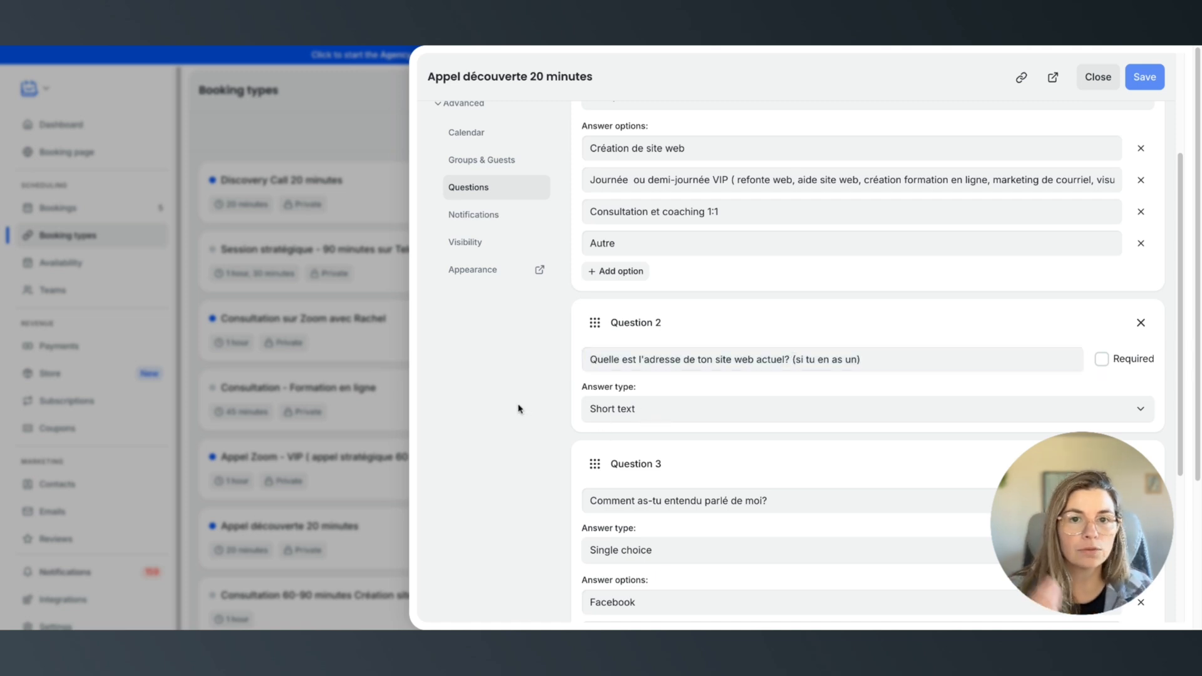
scroll(532, 413, down, 3)
scroll(619, 254, down, 1)
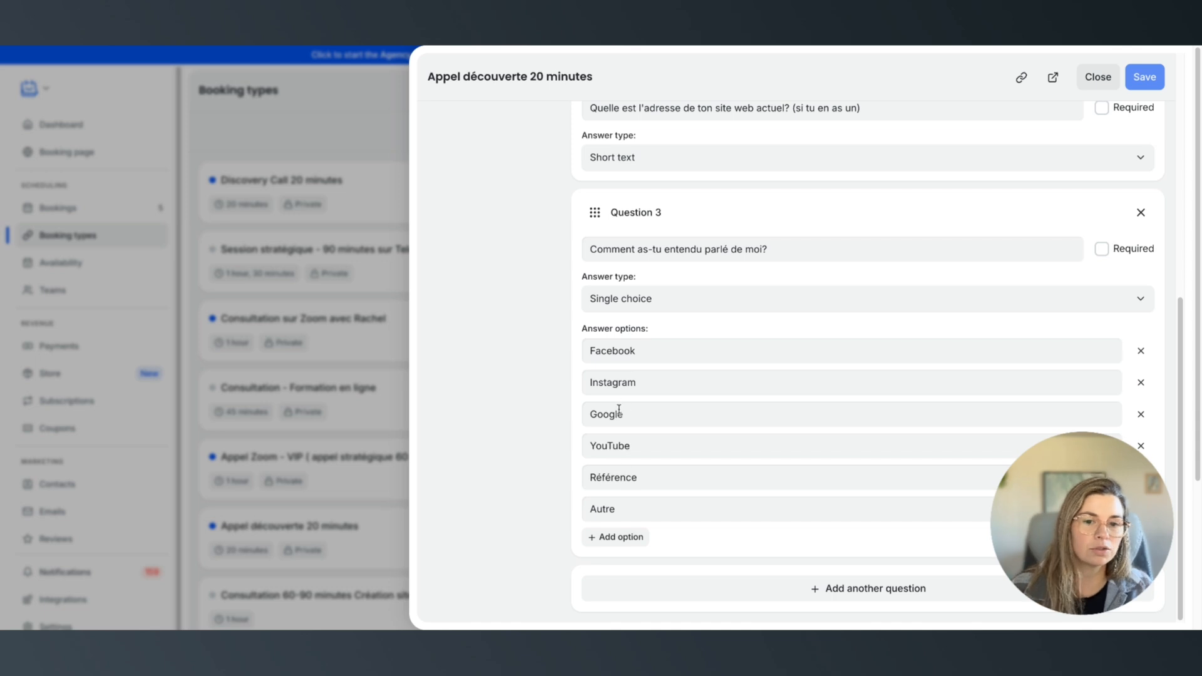
scroll(509, 387, down, 3)
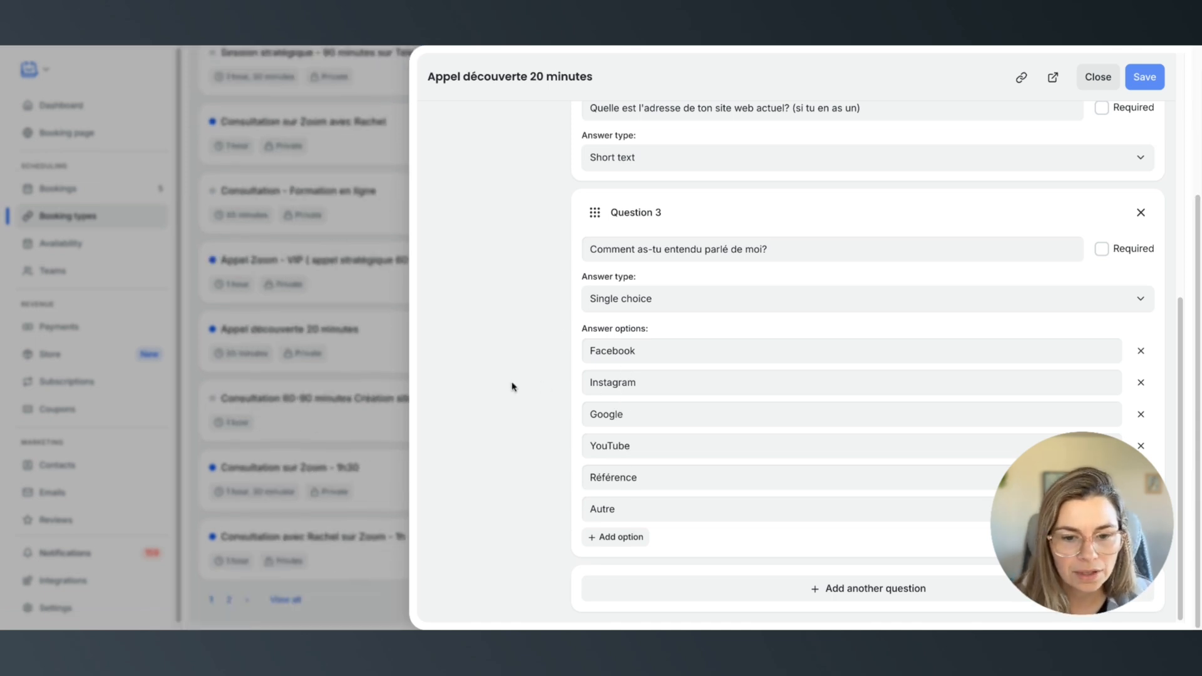
Step: Open the notification settings of the booking type and review the confirmation method, custom confirmation email and custom reminder timing
scroll(698, 249, up, 10)
click(473, 386)
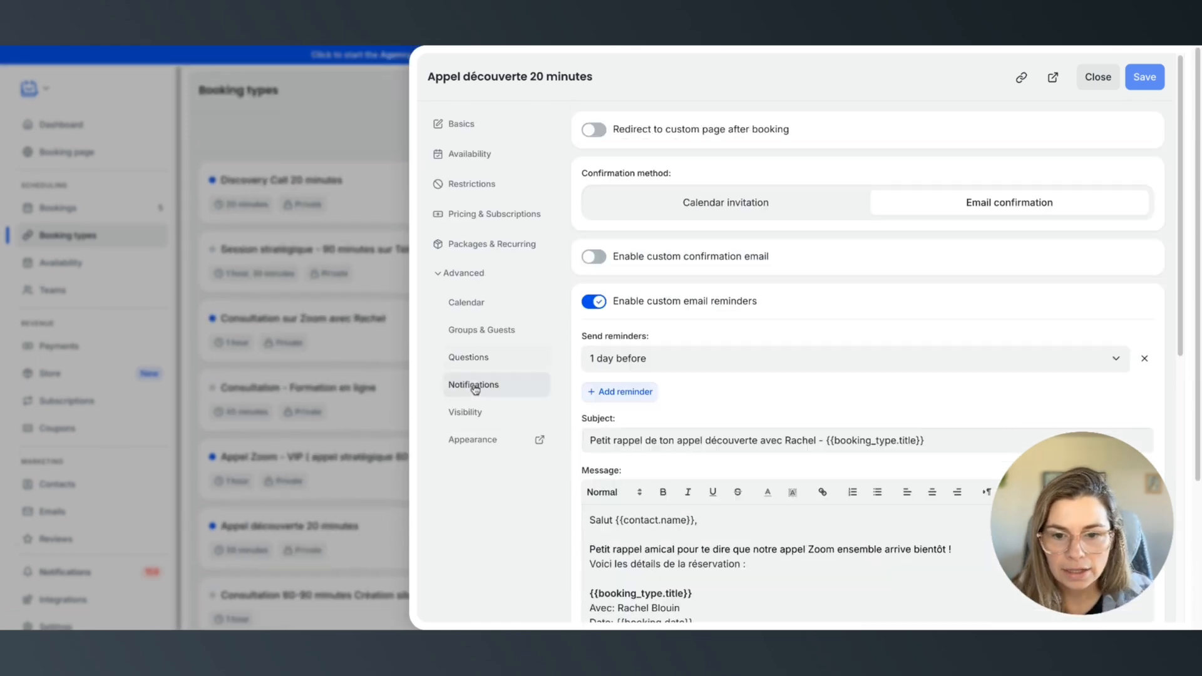
scroll(685, 326, down, 3)
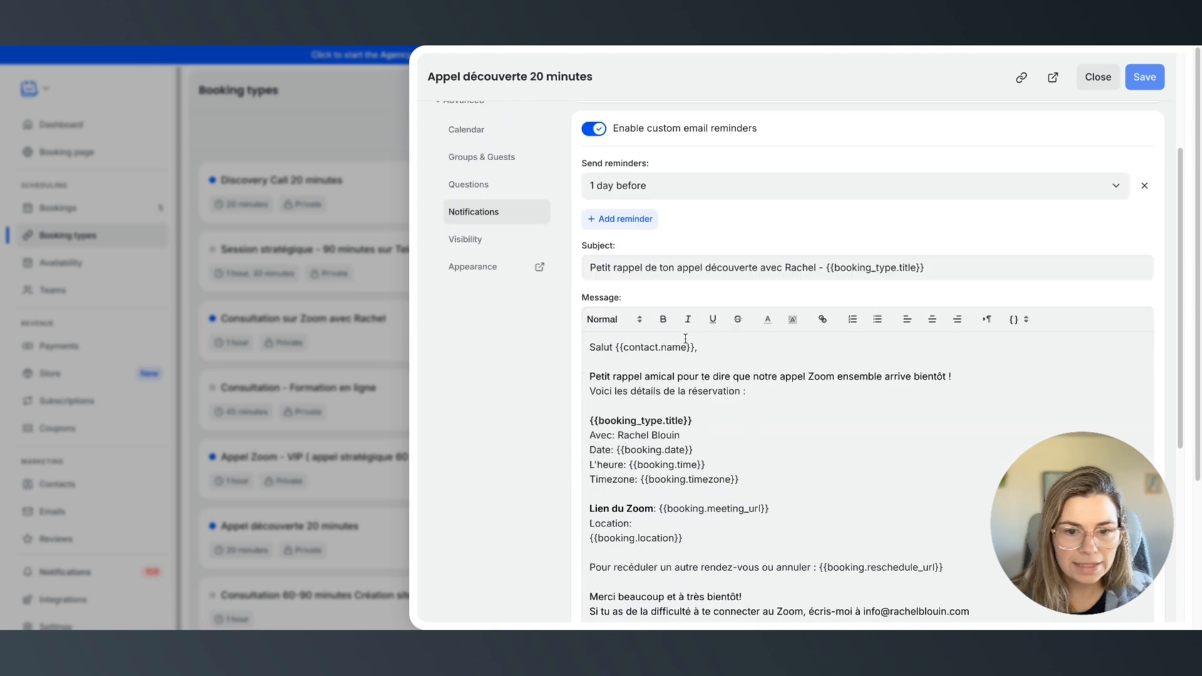
scroll(686, 340, up, 3)
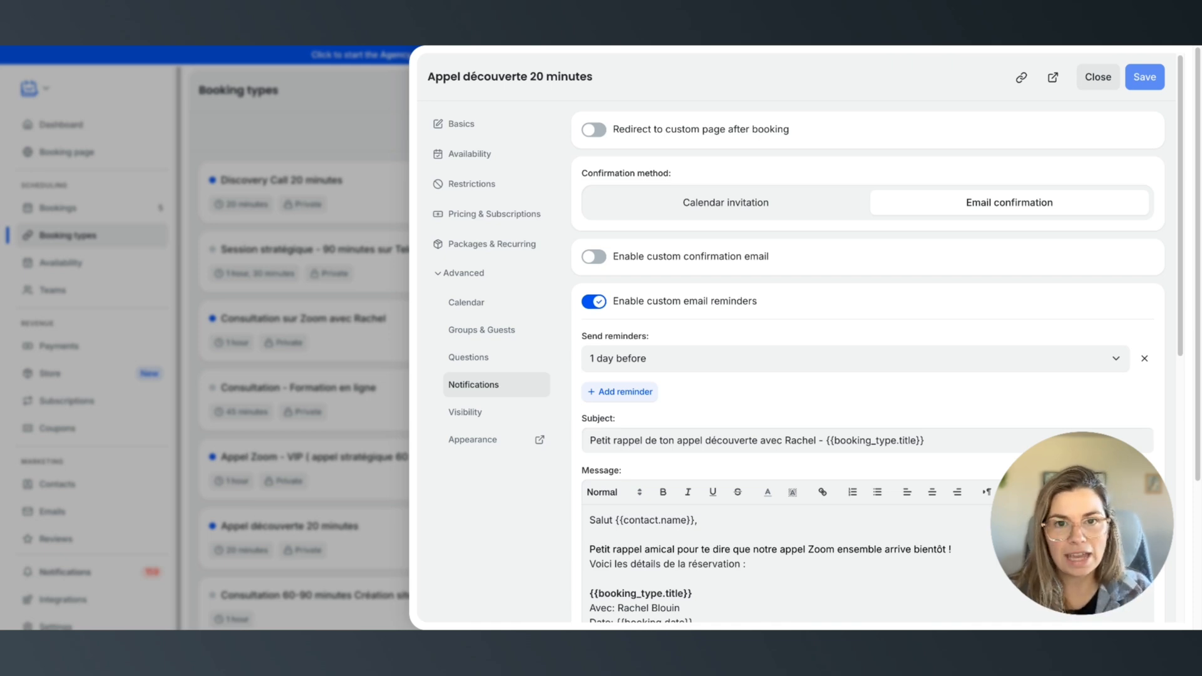
scroll(640, 322, down, 3)
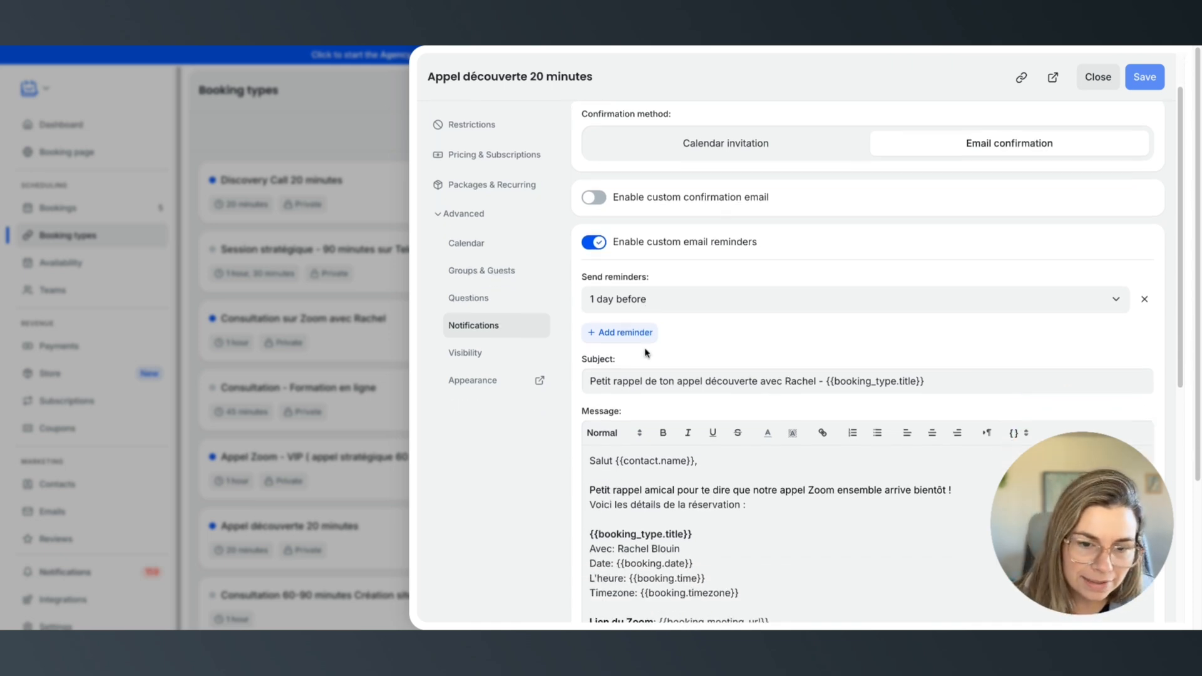
scroll(597, 186, up, 2)
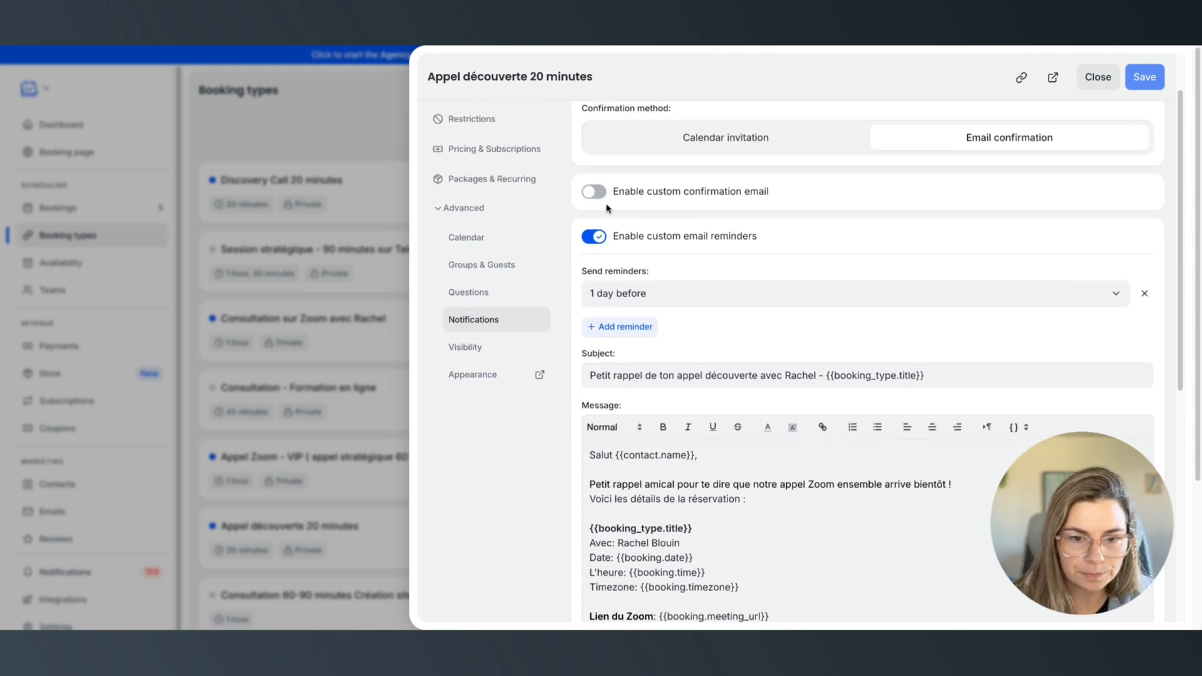
click(610, 300)
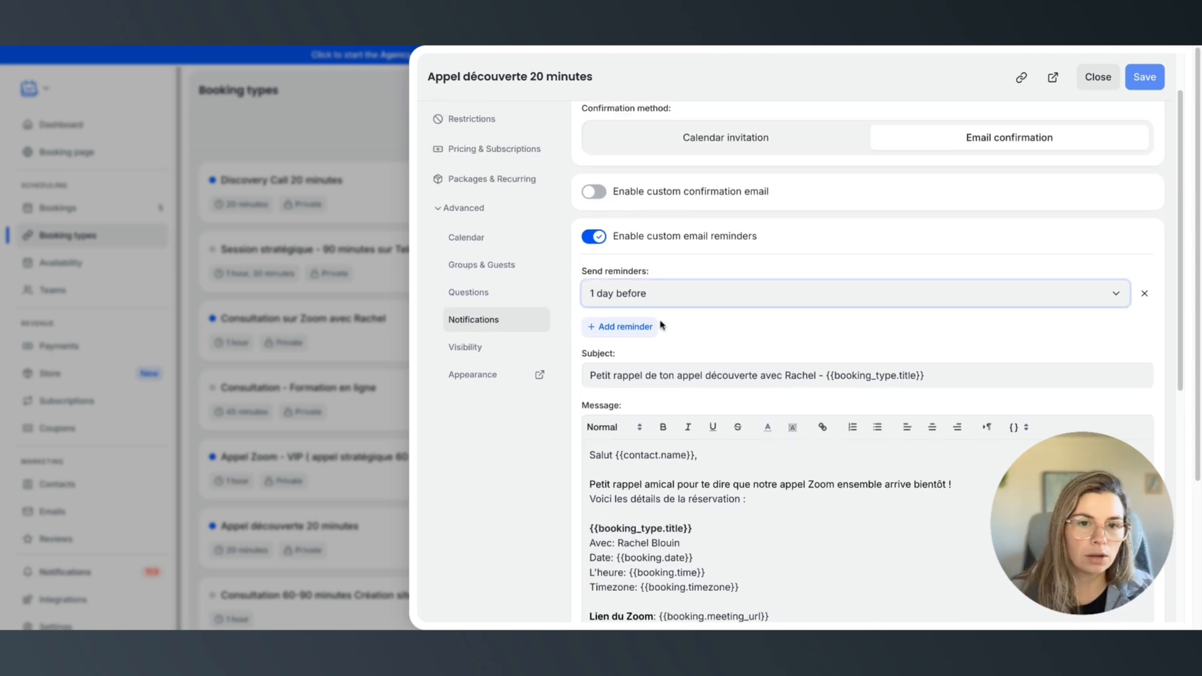
click(718, 343)
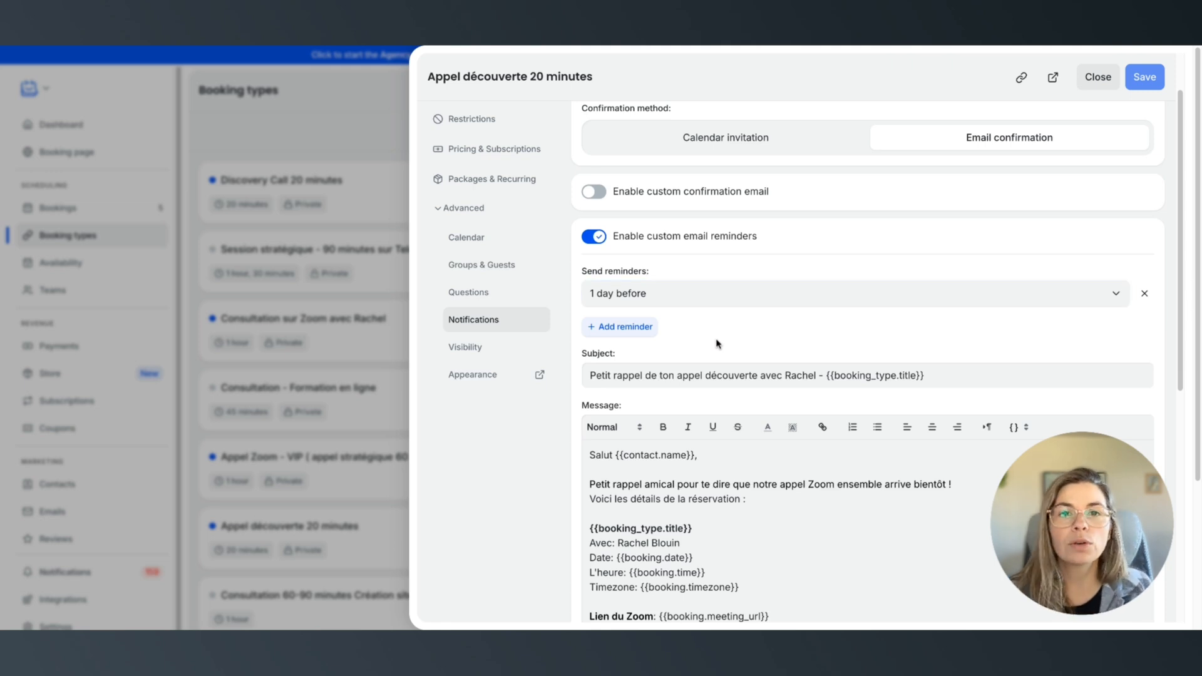
Step: Examine the reminder email's subject line, highlighting its {{booking_type.title}} variable
scroll(632, 369, down, 2)
double_click(600, 299)
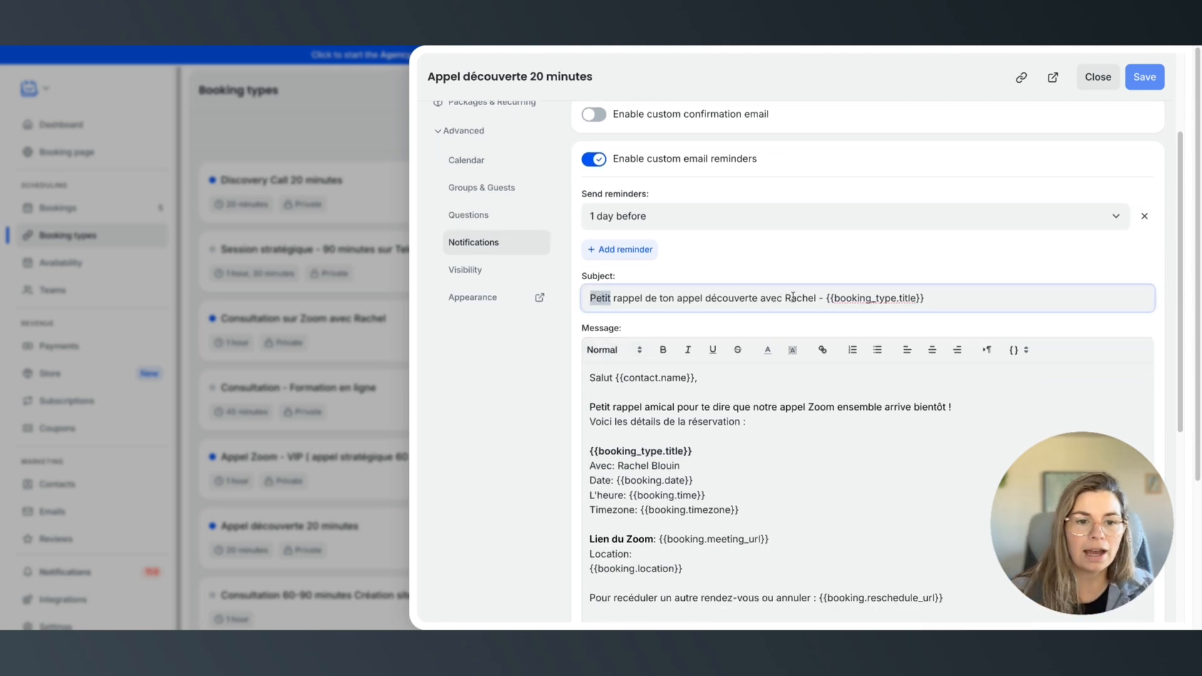
click(938, 303)
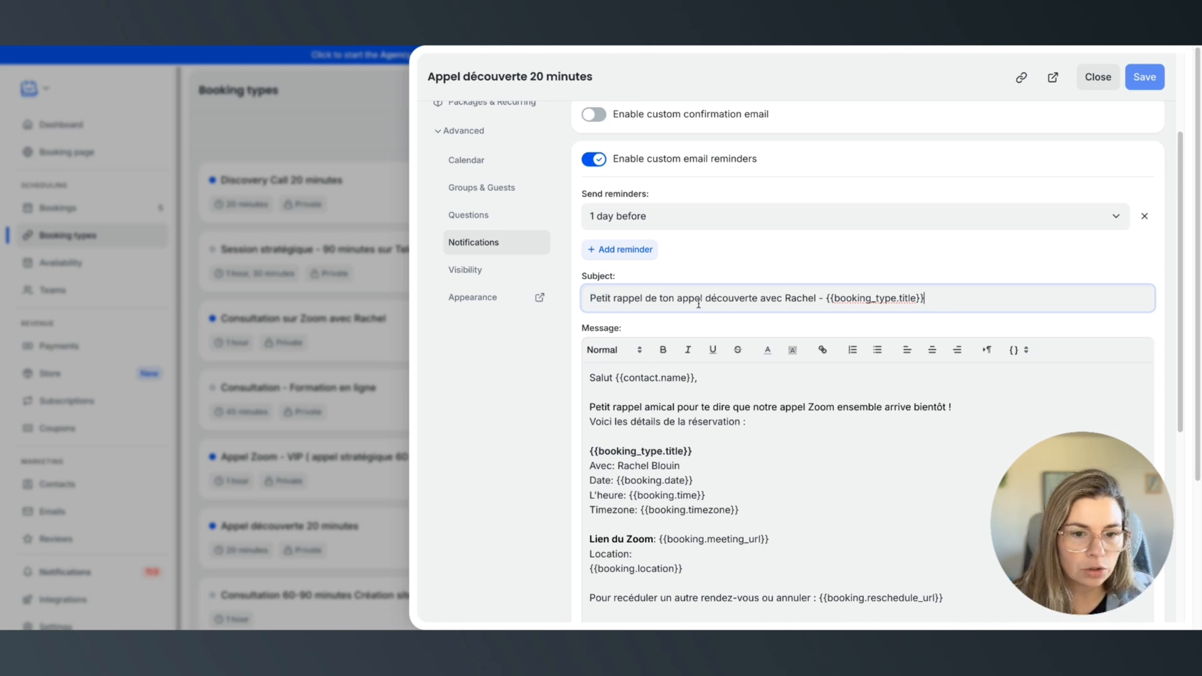
double_click(698, 299)
drag(925, 299, 828, 294)
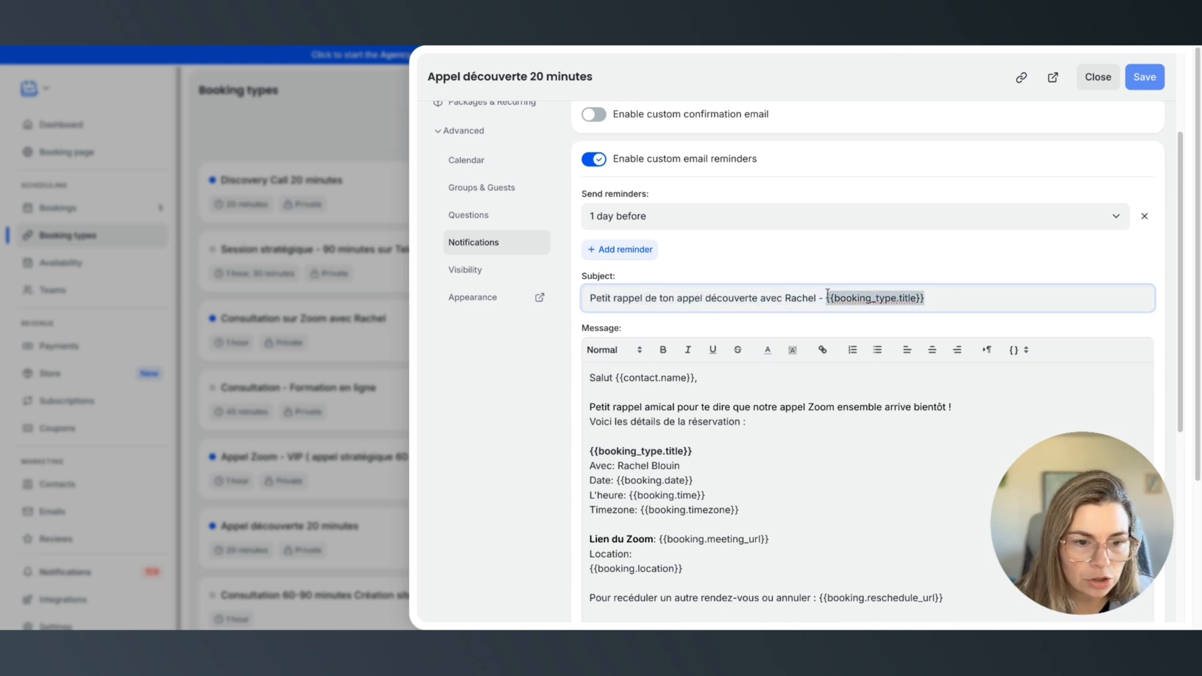
click(947, 304)
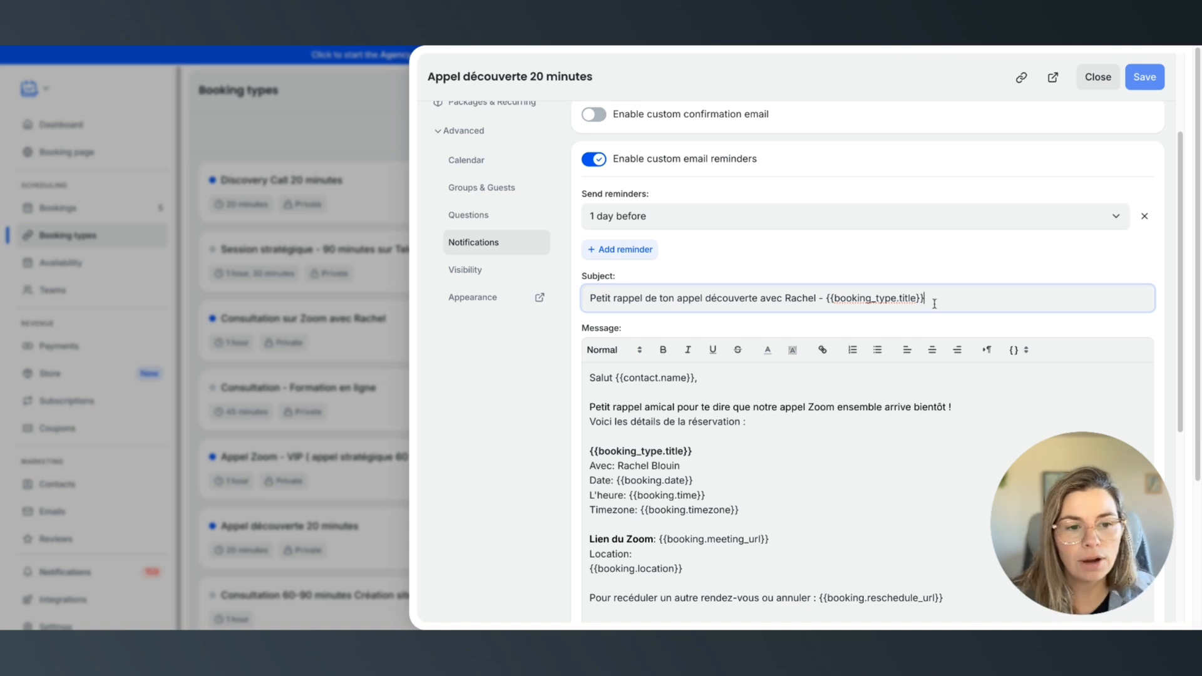
drag(934, 303, 820, 296)
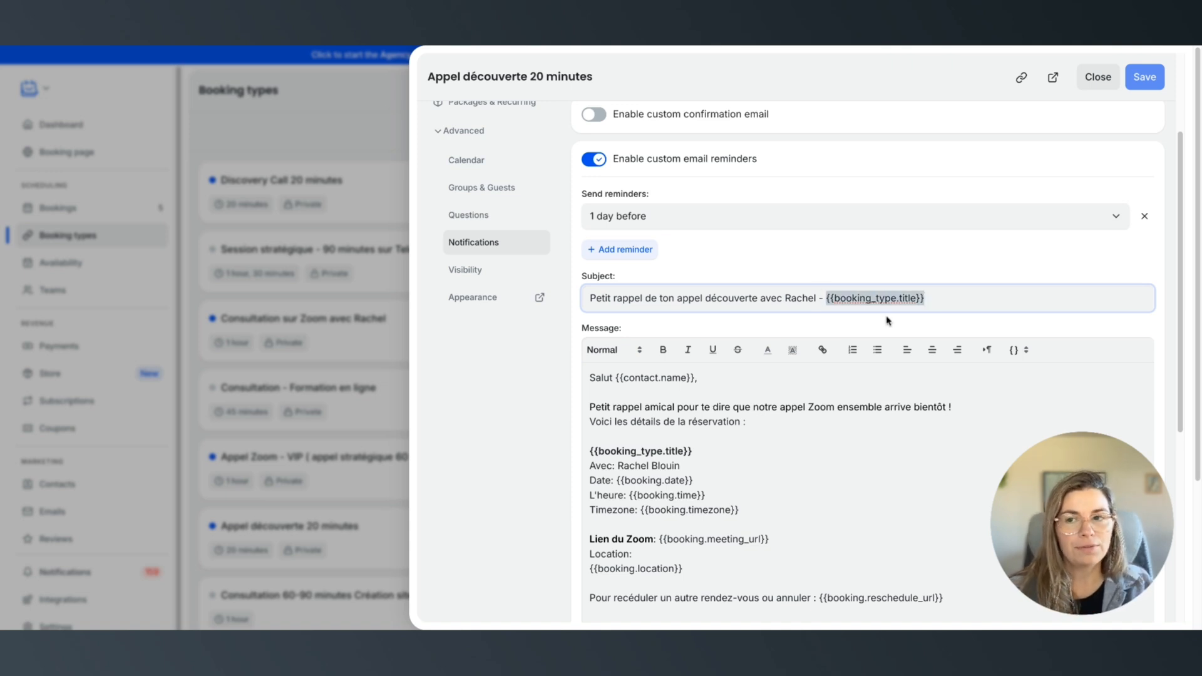
Step: Examine the reminder message body, highlighting the contact name, {{booking.date}} and {{booking.time}} variables
click(688, 435)
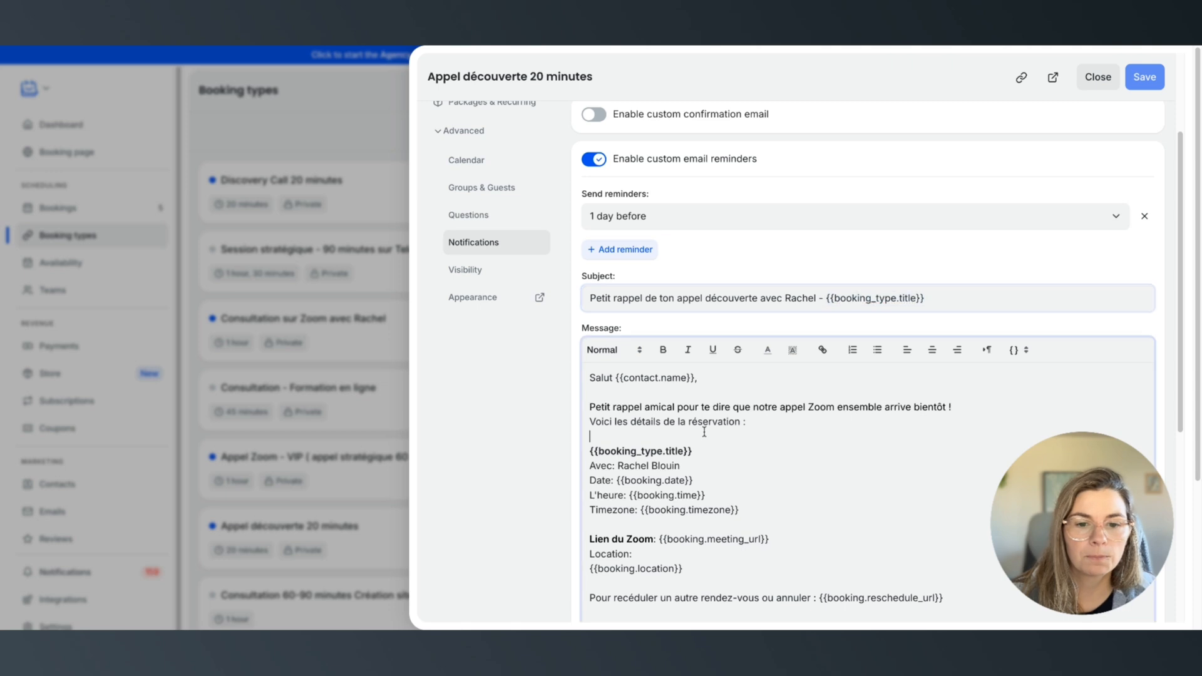
scroll(598, 358, down, 3)
drag(704, 190, 616, 181)
click(697, 287)
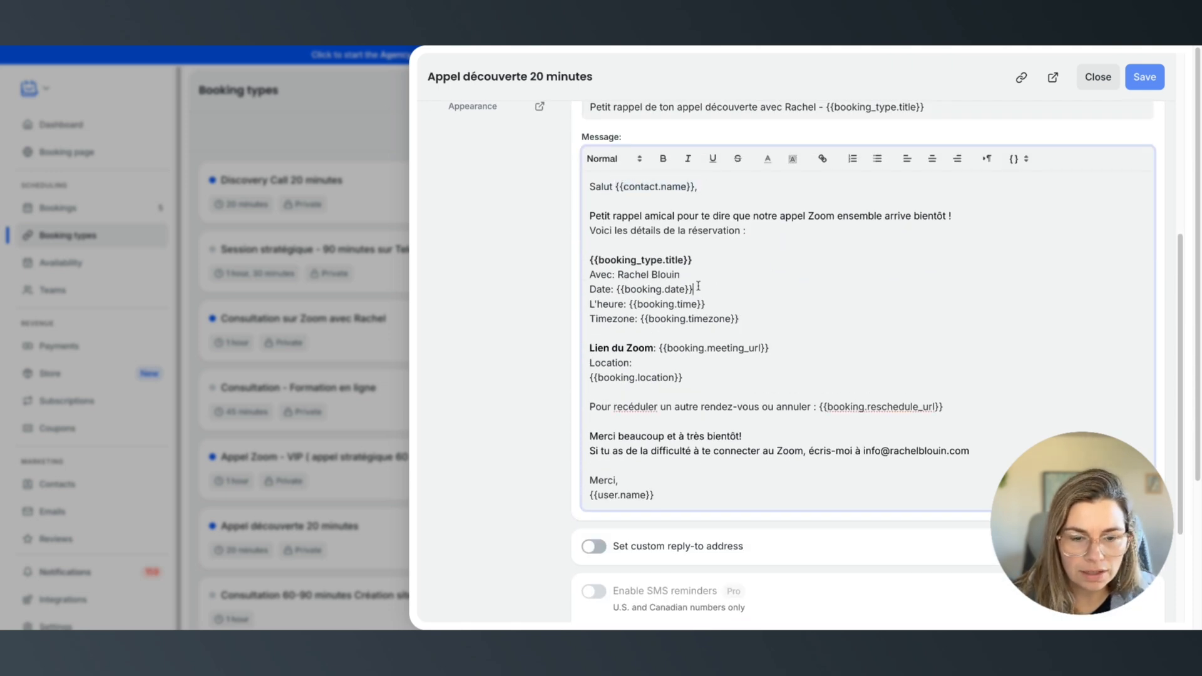
drag(686, 286, 617, 288)
drag(707, 304, 628, 305)
click(783, 328)
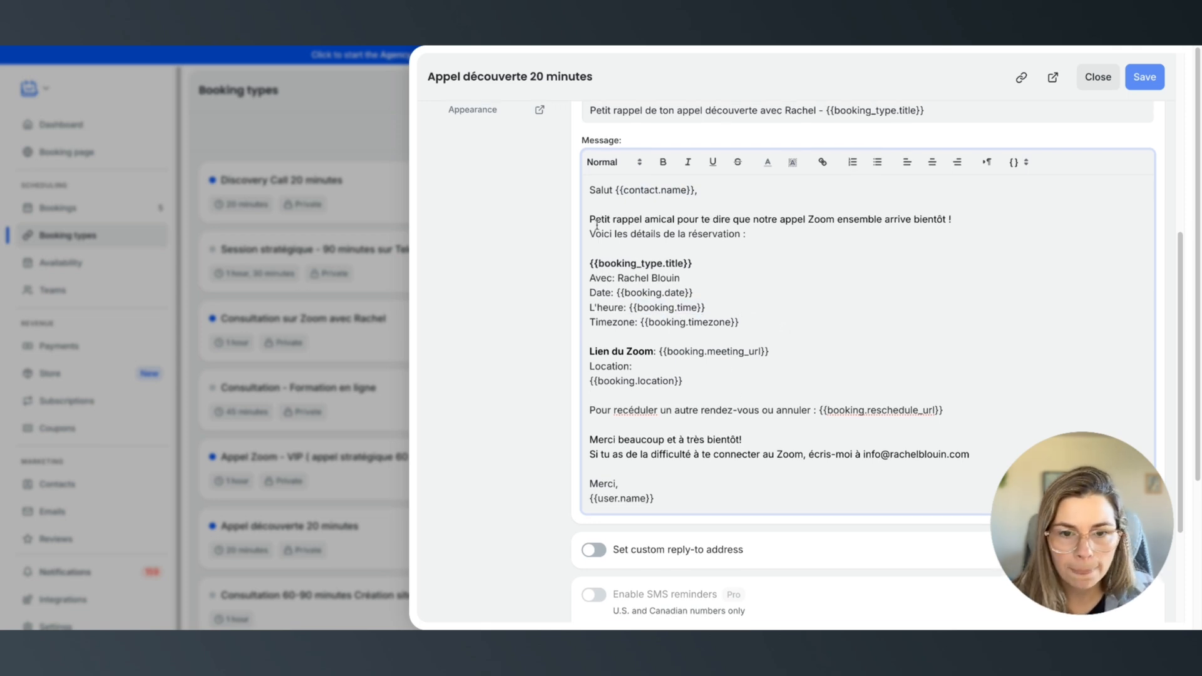
scroll(617, 206, up, 1)
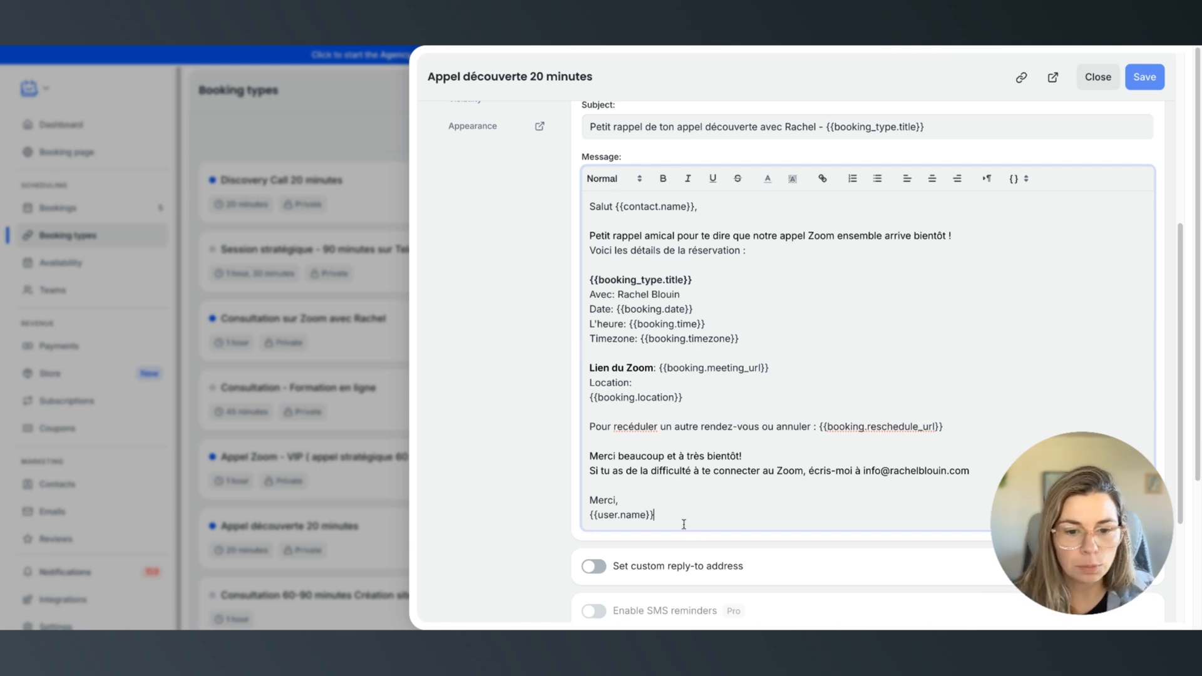
drag(684, 519, 556, 199)
click(675, 323)
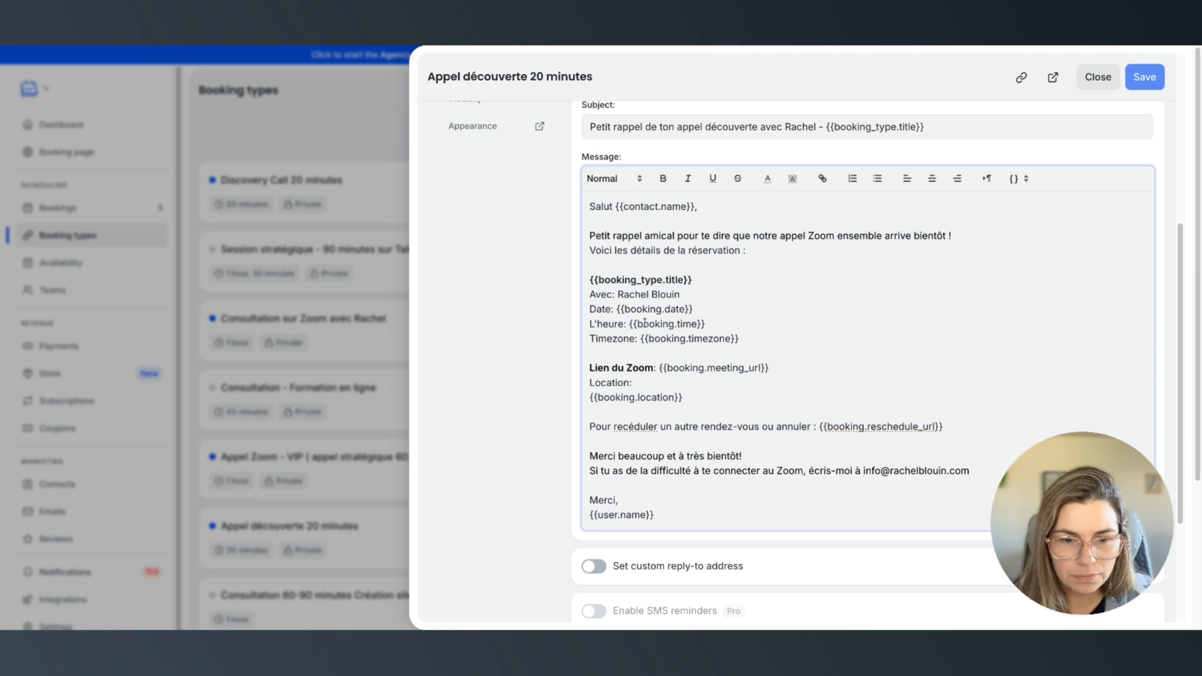
Step: Highlight the reminder message's location variable, its "Lien du Zoom" label and the {{booking.meeting_url}} variable
drag(687, 401, 583, 400)
click(633, 382)
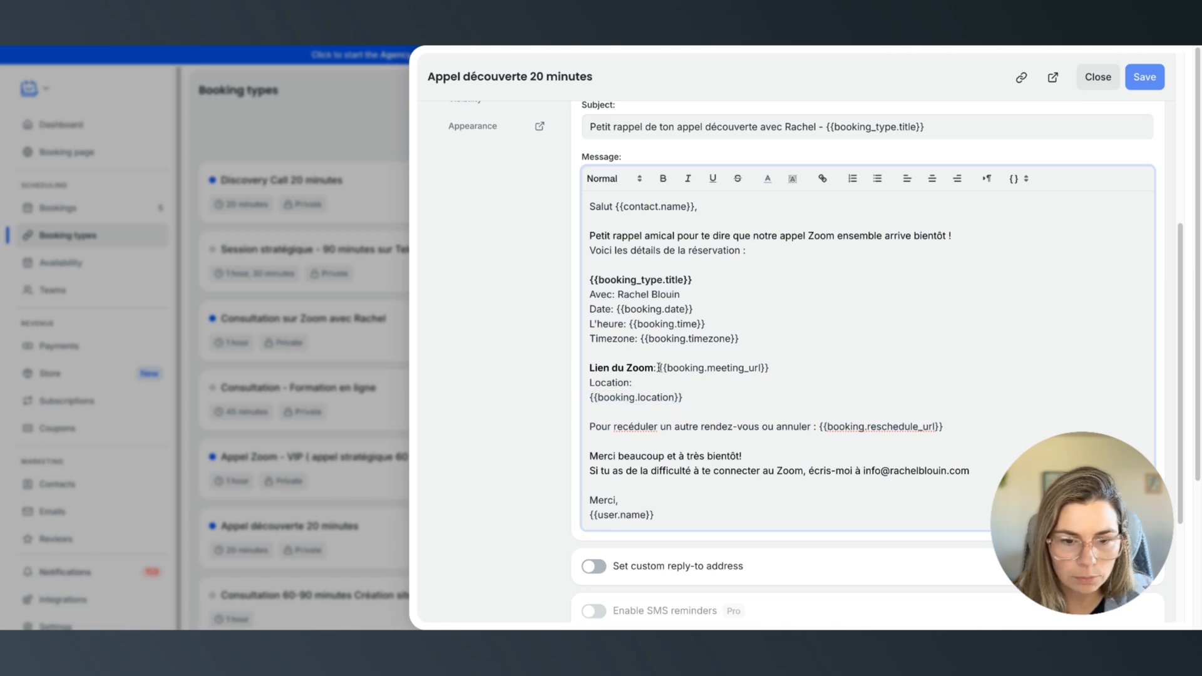
drag(659, 368, 583, 366)
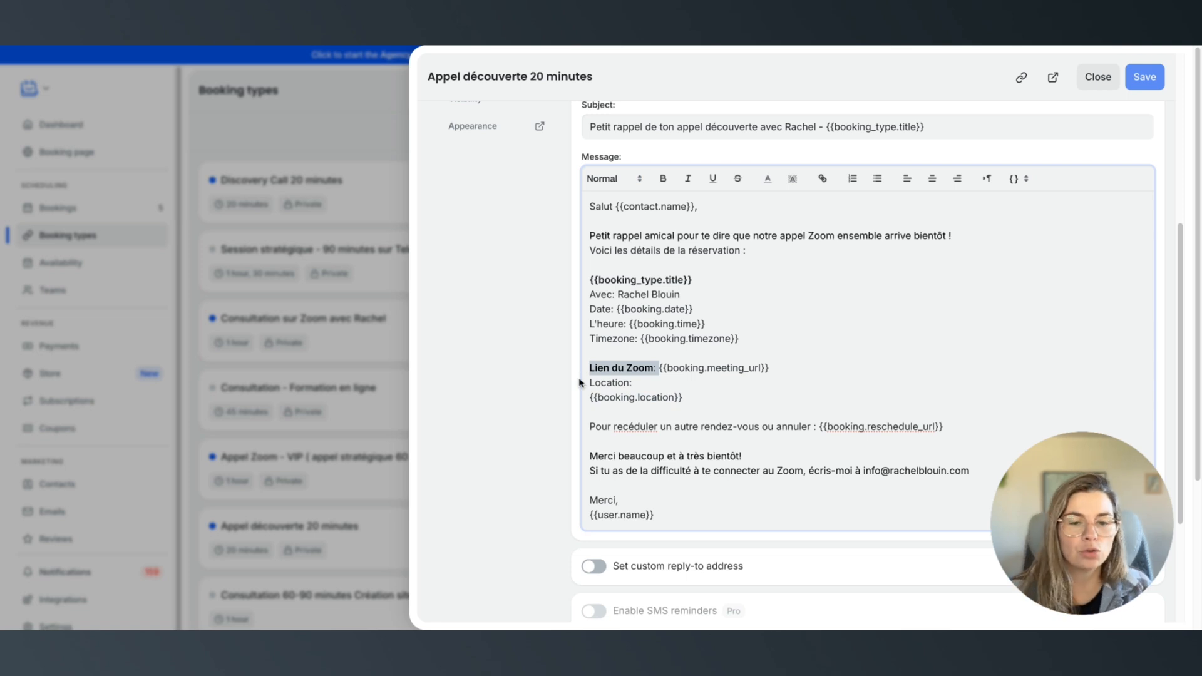
click(624, 368)
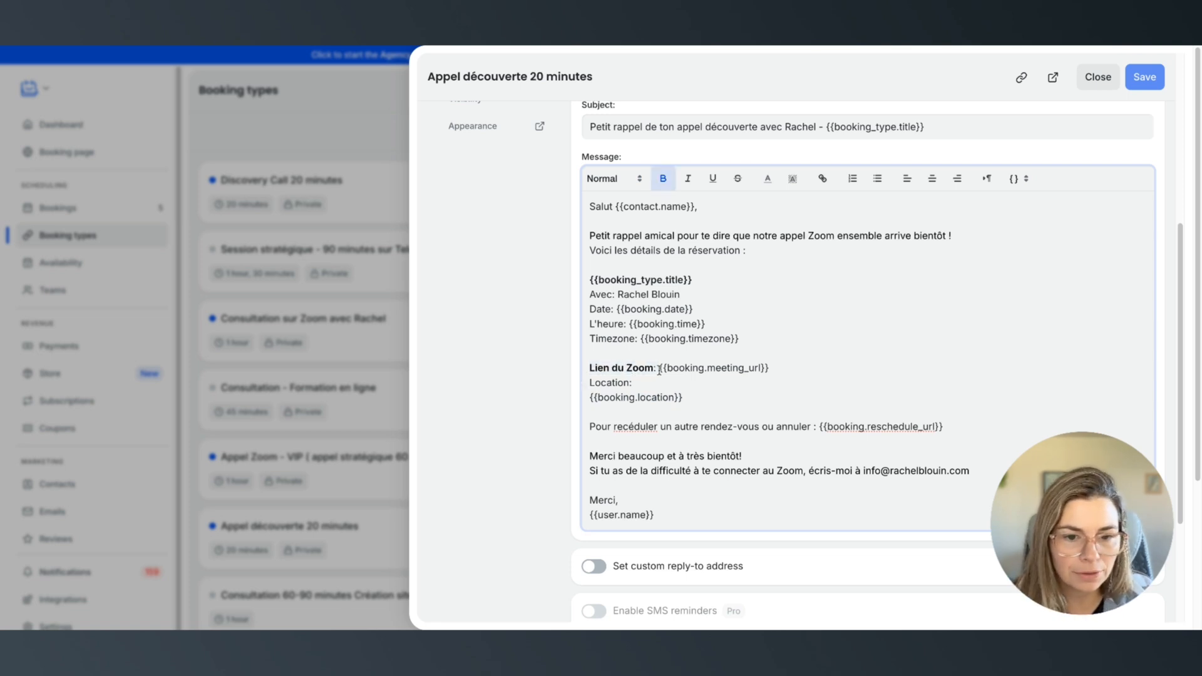
drag(659, 368, 583, 368)
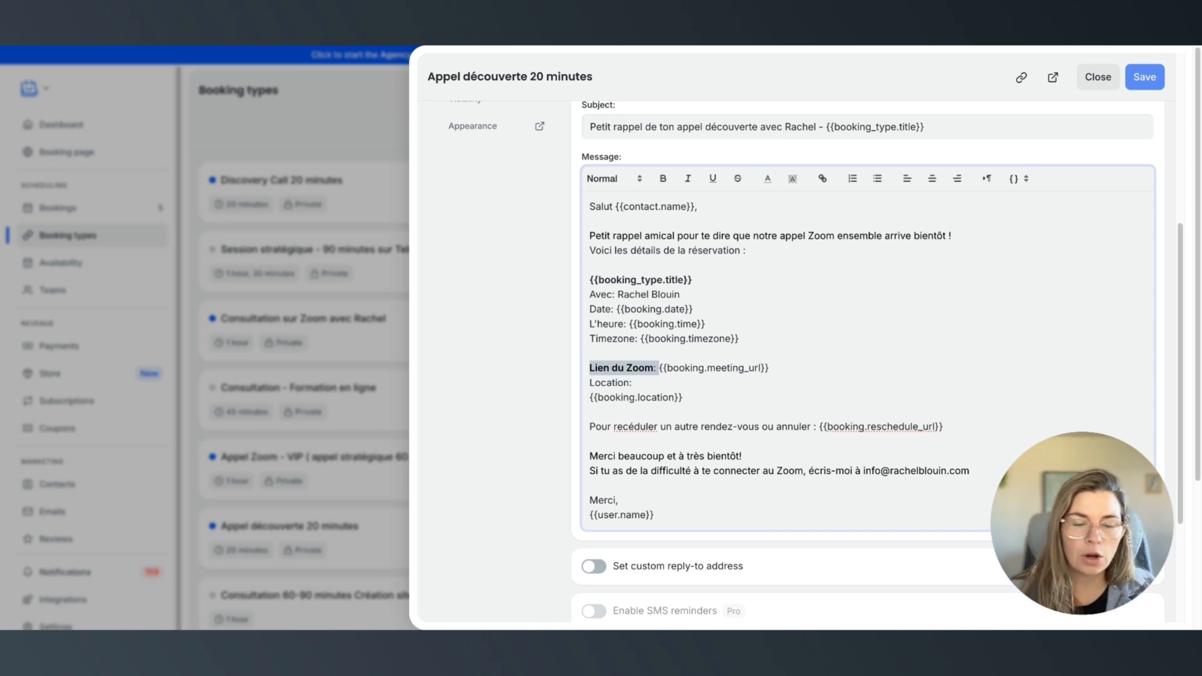
click(646, 368)
drag(687, 397, 585, 364)
click(630, 368)
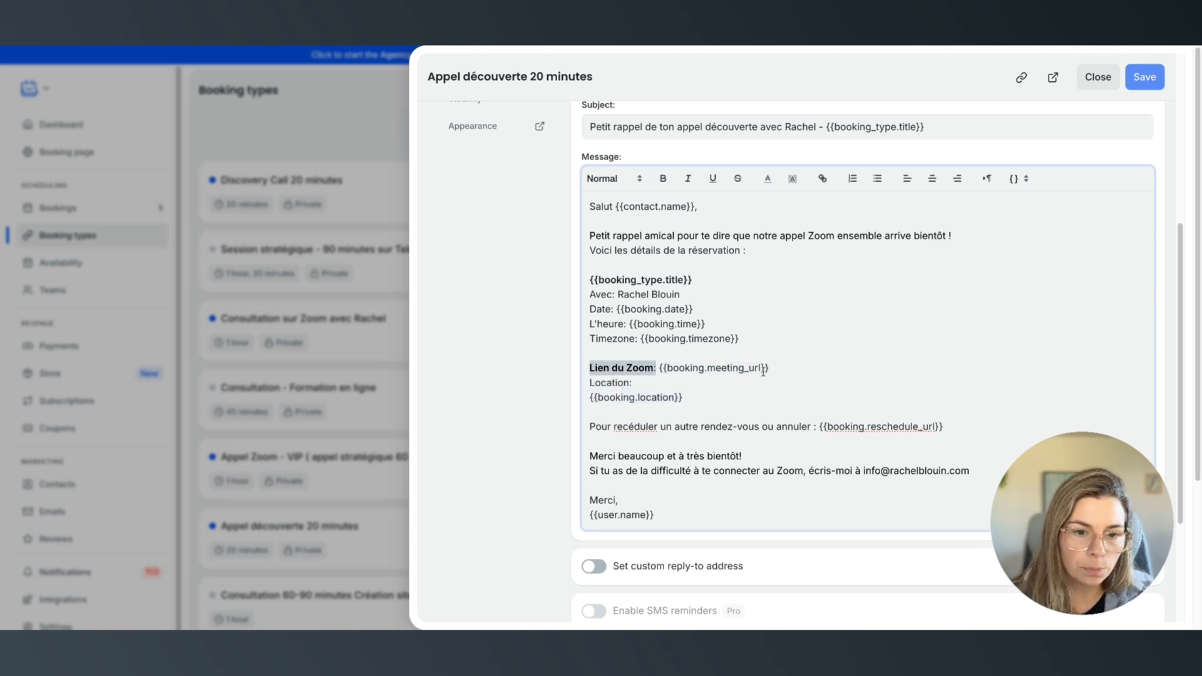
drag(769, 368, 657, 370)
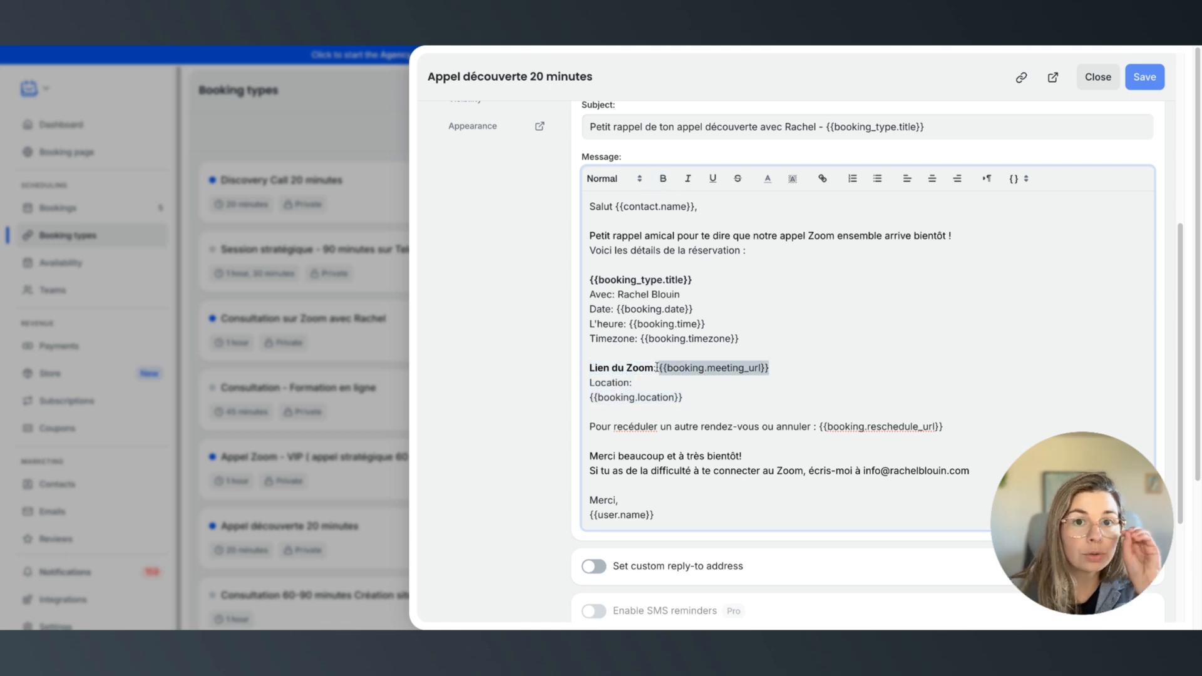
Step: Examine the reminder's rescheduling line with {{booking.reschedule_url}}, its contact line and the reply-to, SMS, team CC and automated email options
scroll(626, 400, down, 1)
drag(589, 401, 662, 401)
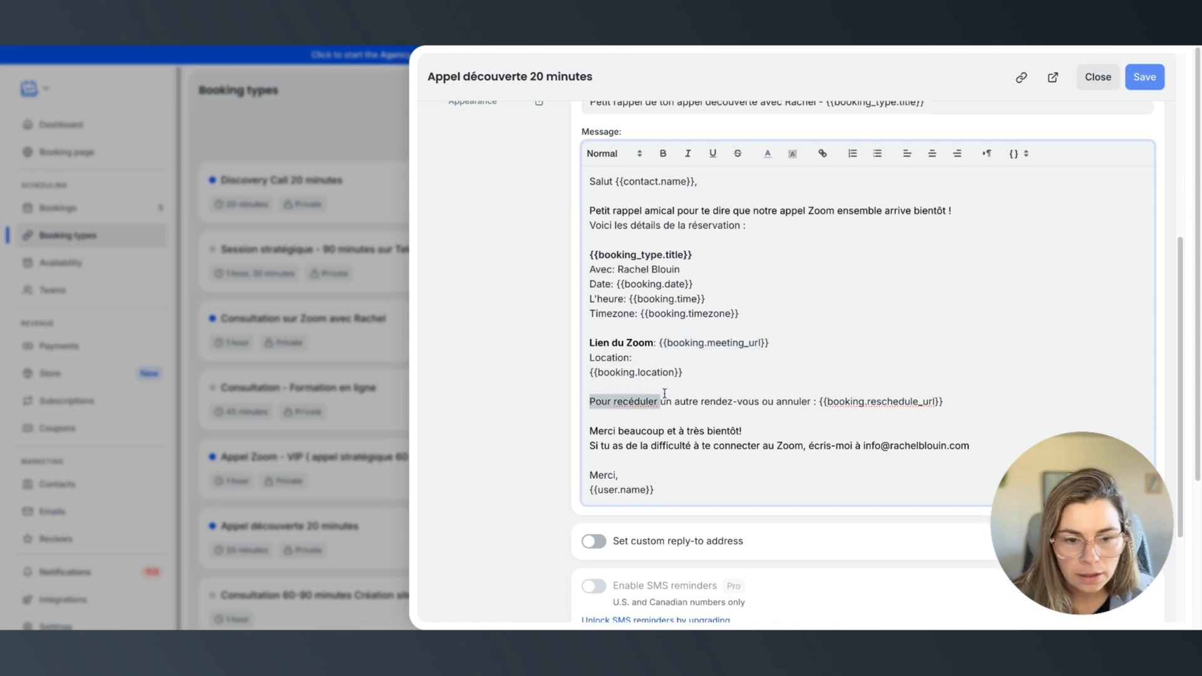
drag(819, 403, 579, 406)
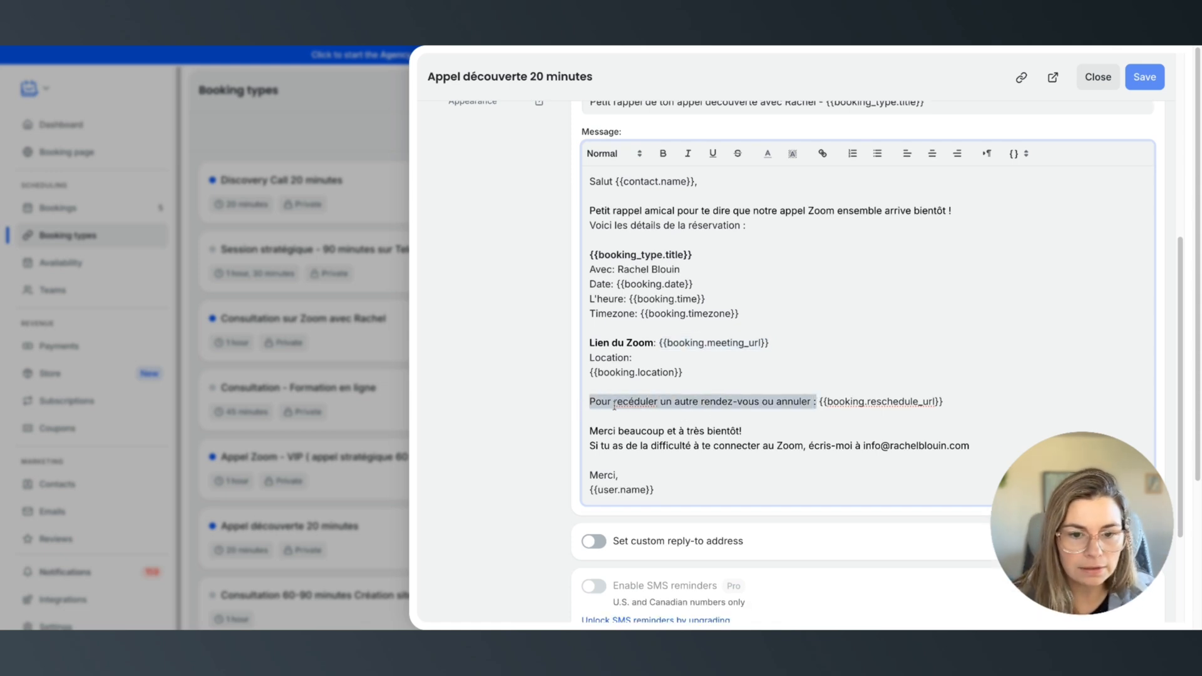
drag(978, 405, 817, 402)
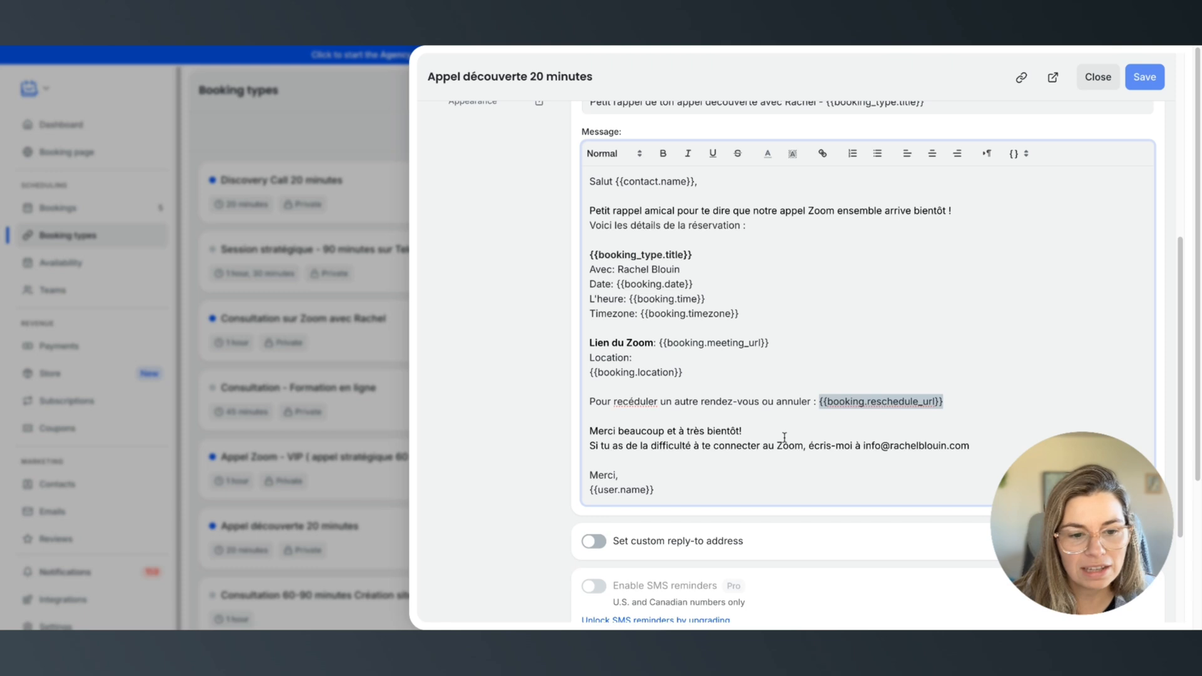
click(989, 445)
scroll(989, 445, down, 3)
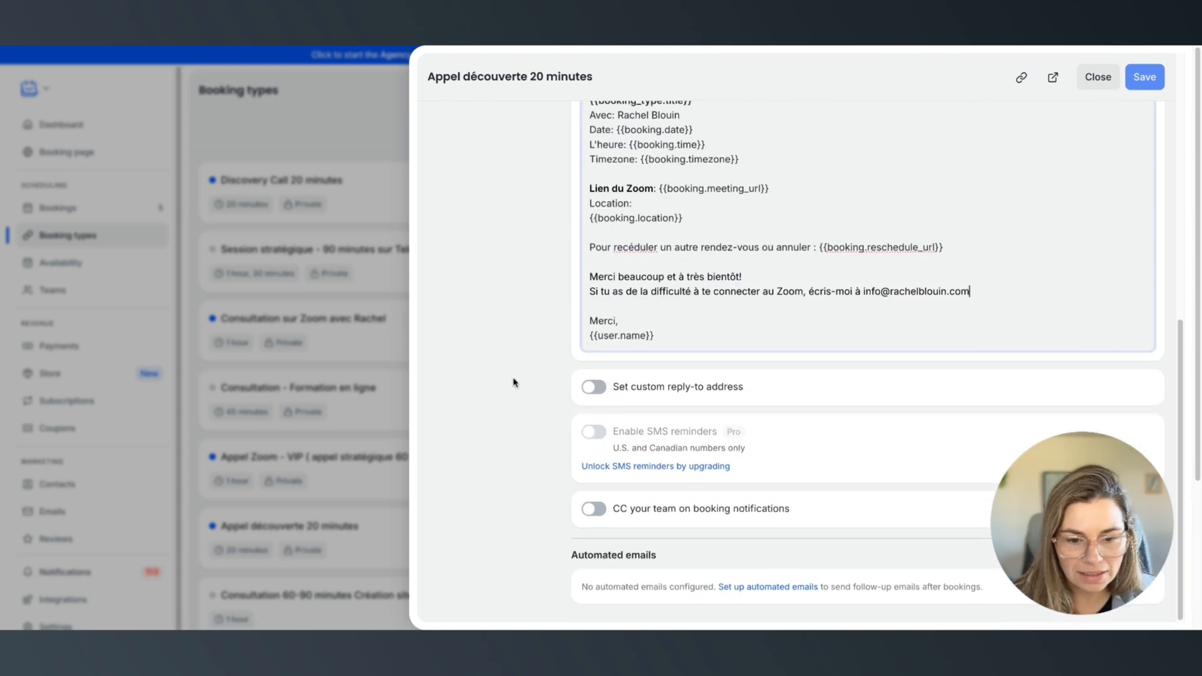
Step: Return to the custom email reminder settings and check the send time of the reminder
scroll(539, 360, up, 9)
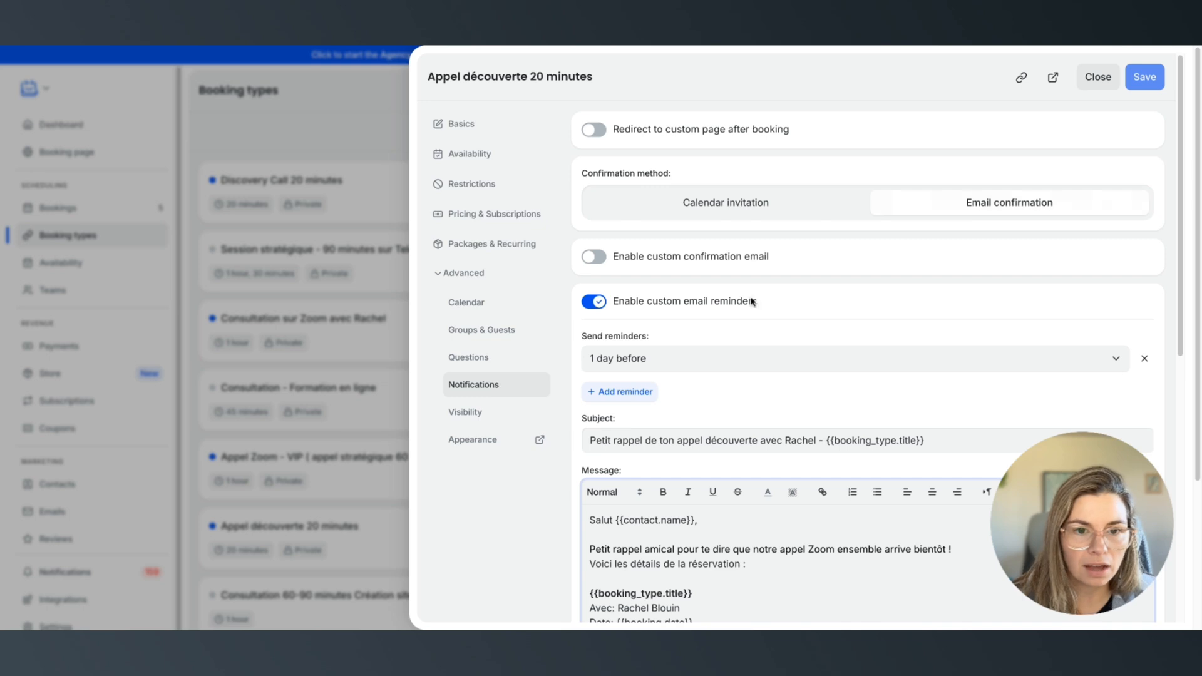
click(631, 358)
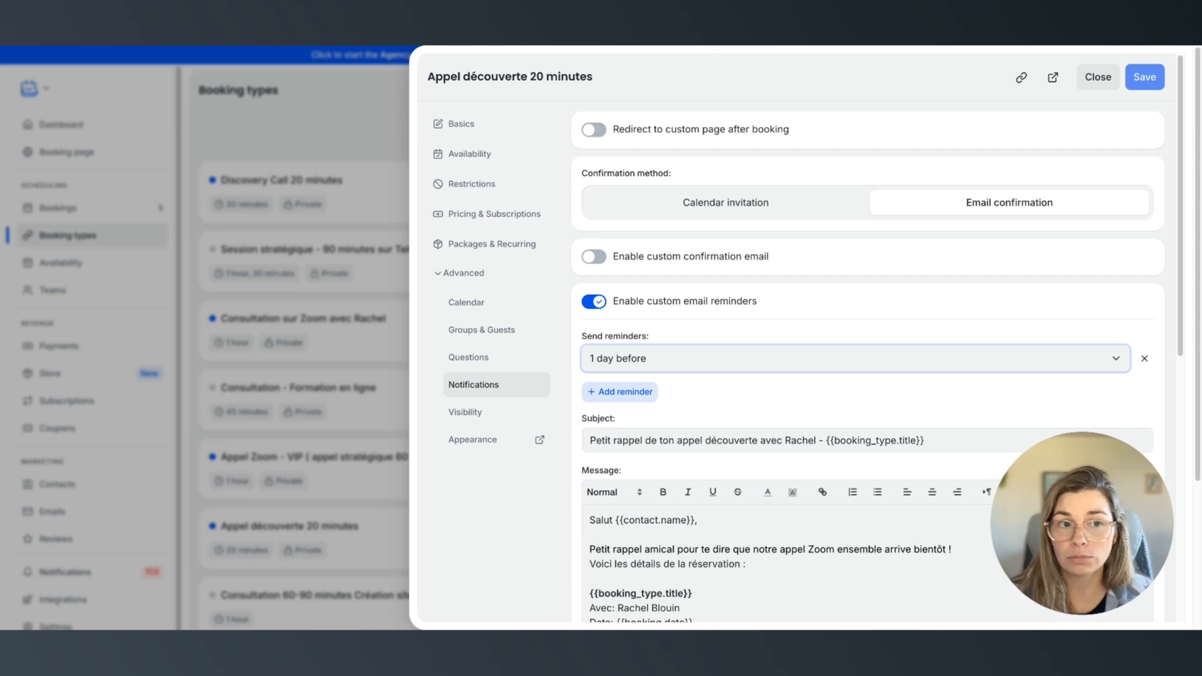
click(678, 401)
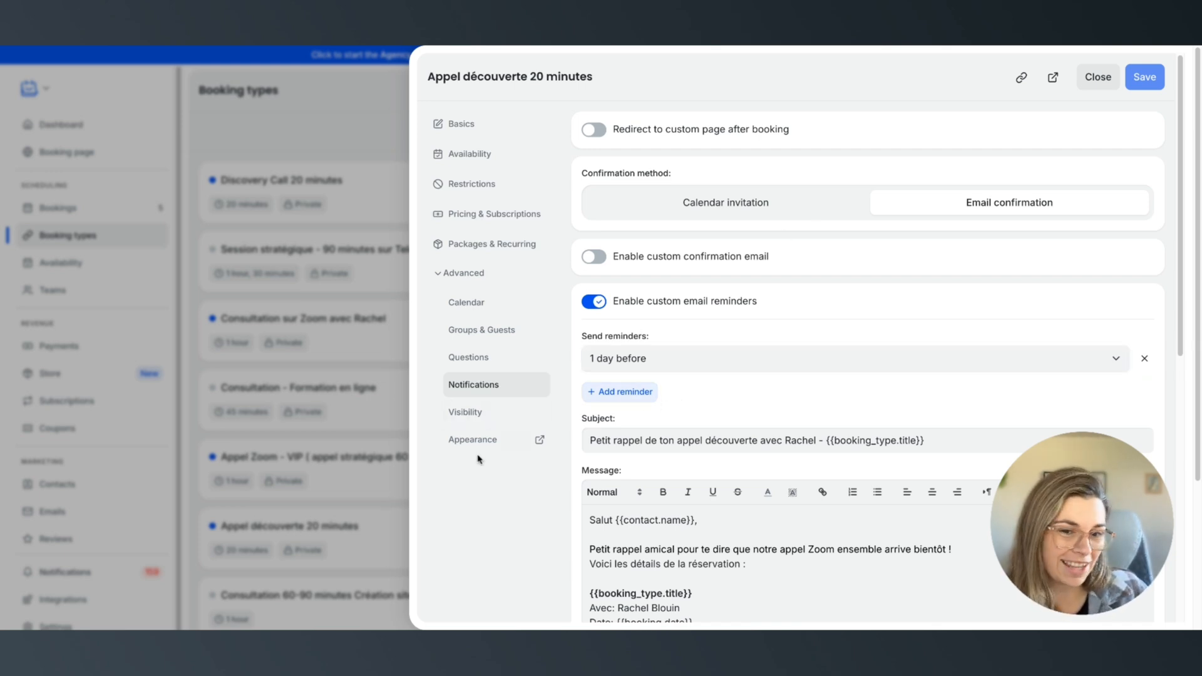
Step: Open the visibility settings and turn off hiding the booking type from the public profile
click(476, 416)
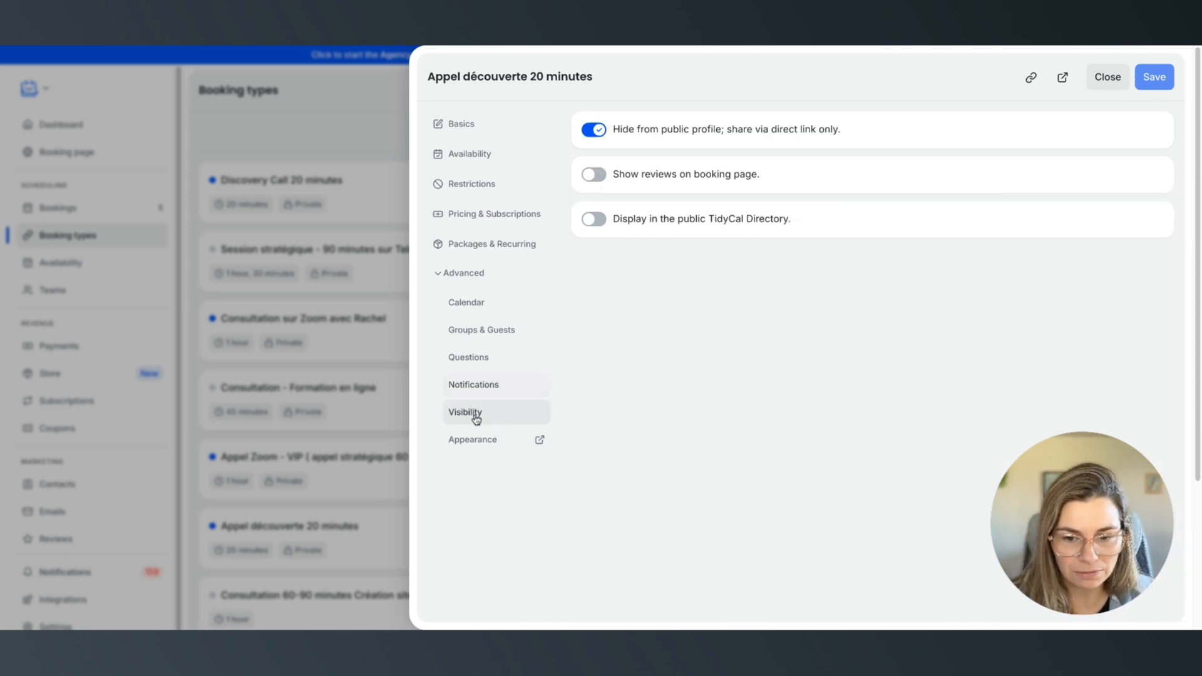
click(597, 131)
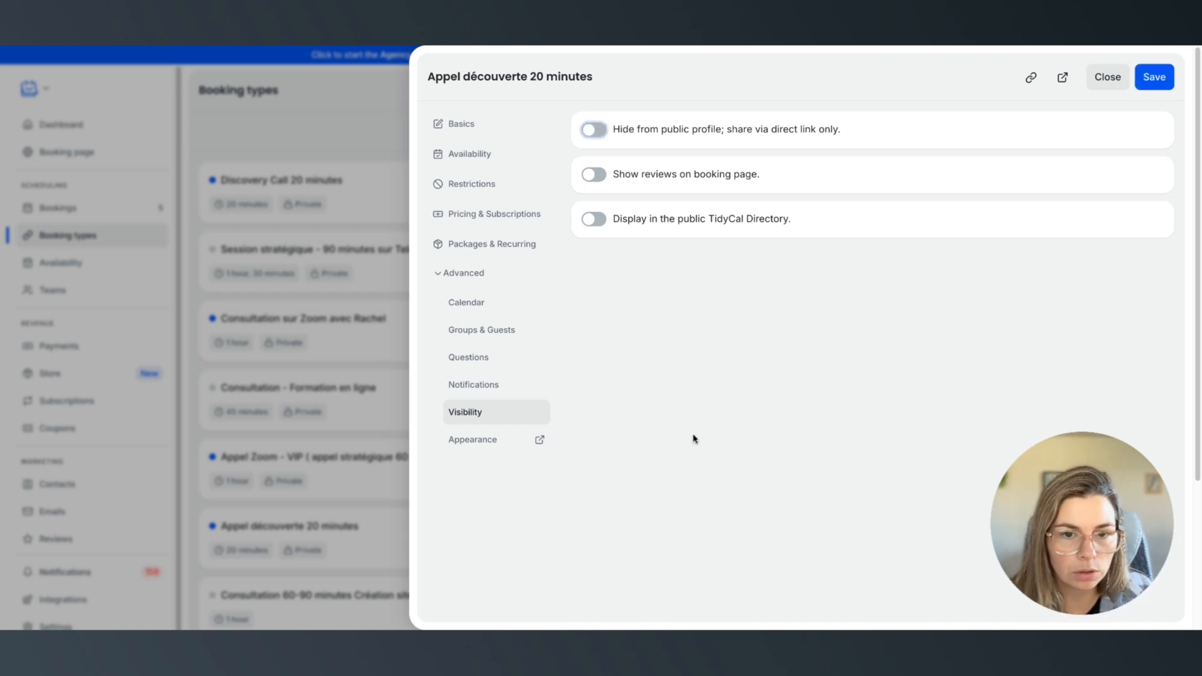
Step: Turn hiding from the public profile back on and open the booking type's appearance editor
click(595, 130)
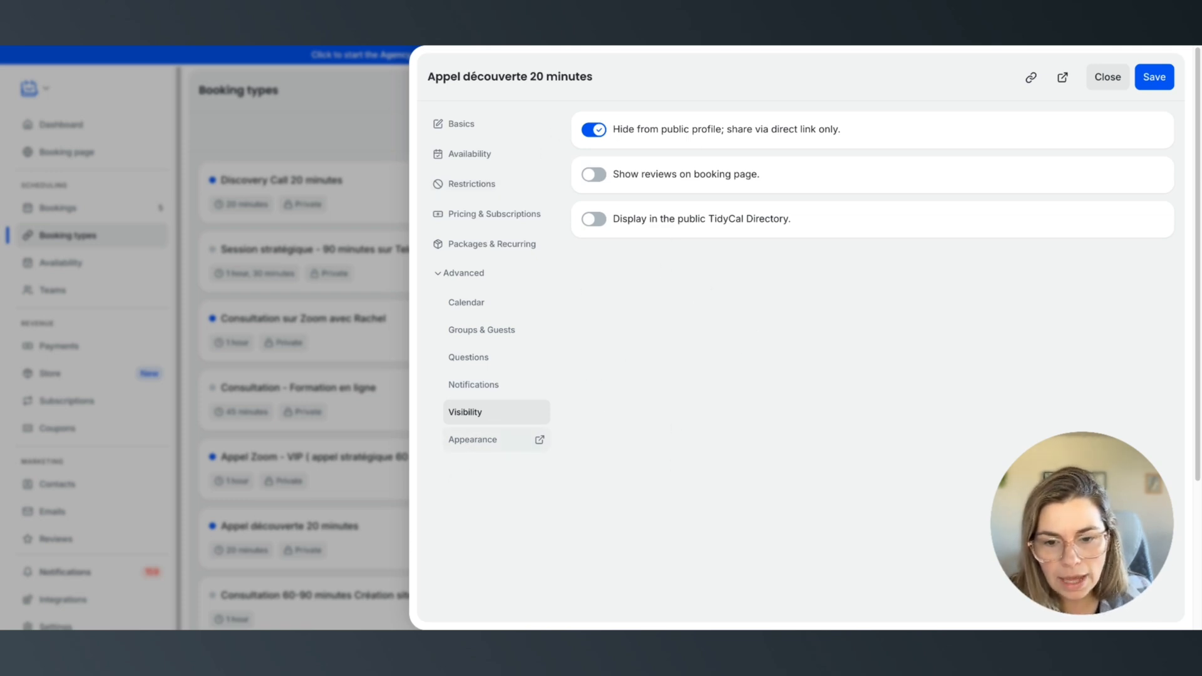
click(472, 439)
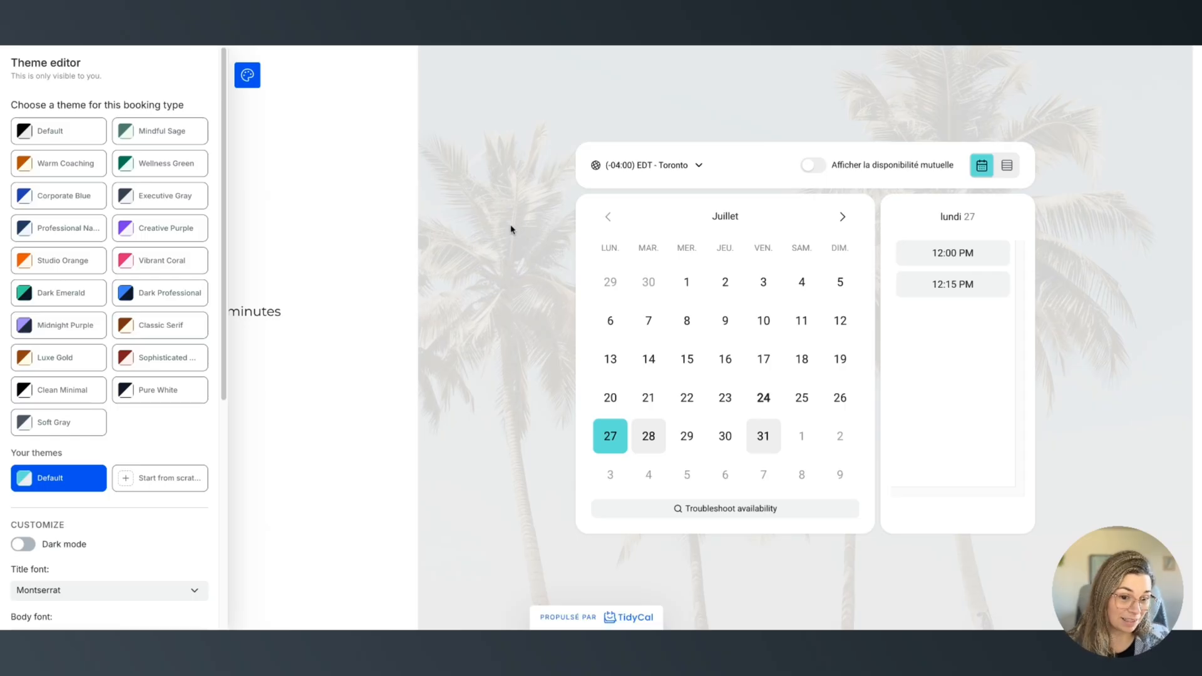
Step: Examine the theme editor's preset themes, dark mode, fonts, primary and background colors, background image and opacity options
scroll(182, 322, down, 6)
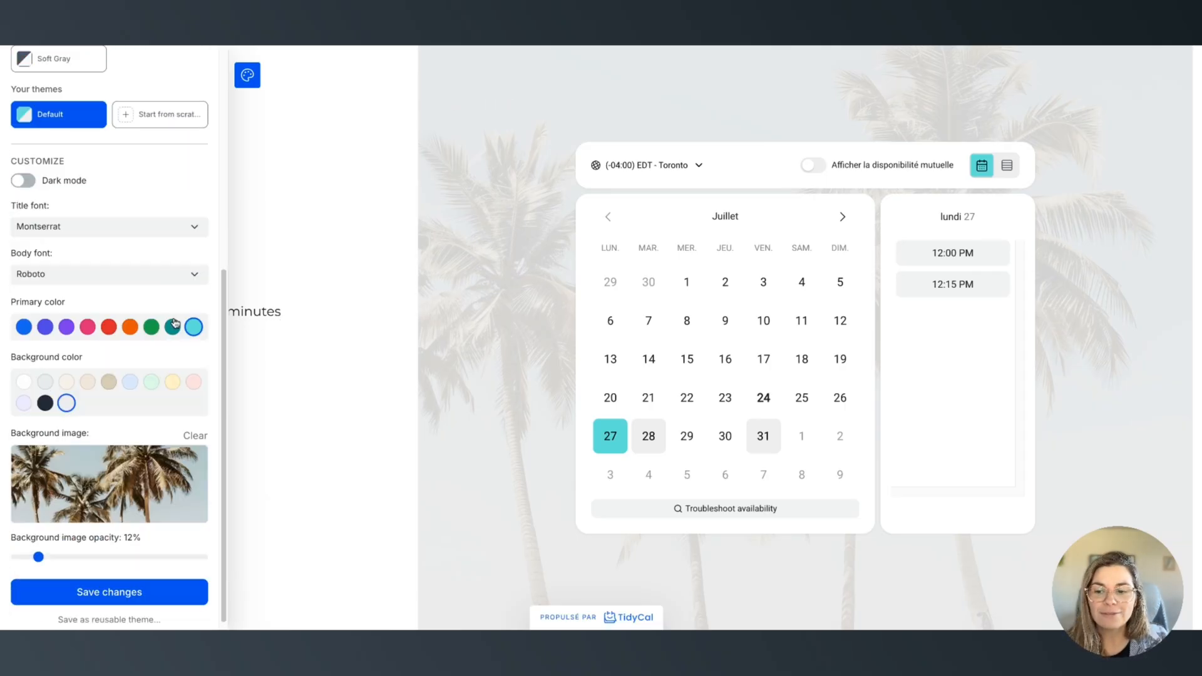
scroll(206, 307, up, 6)
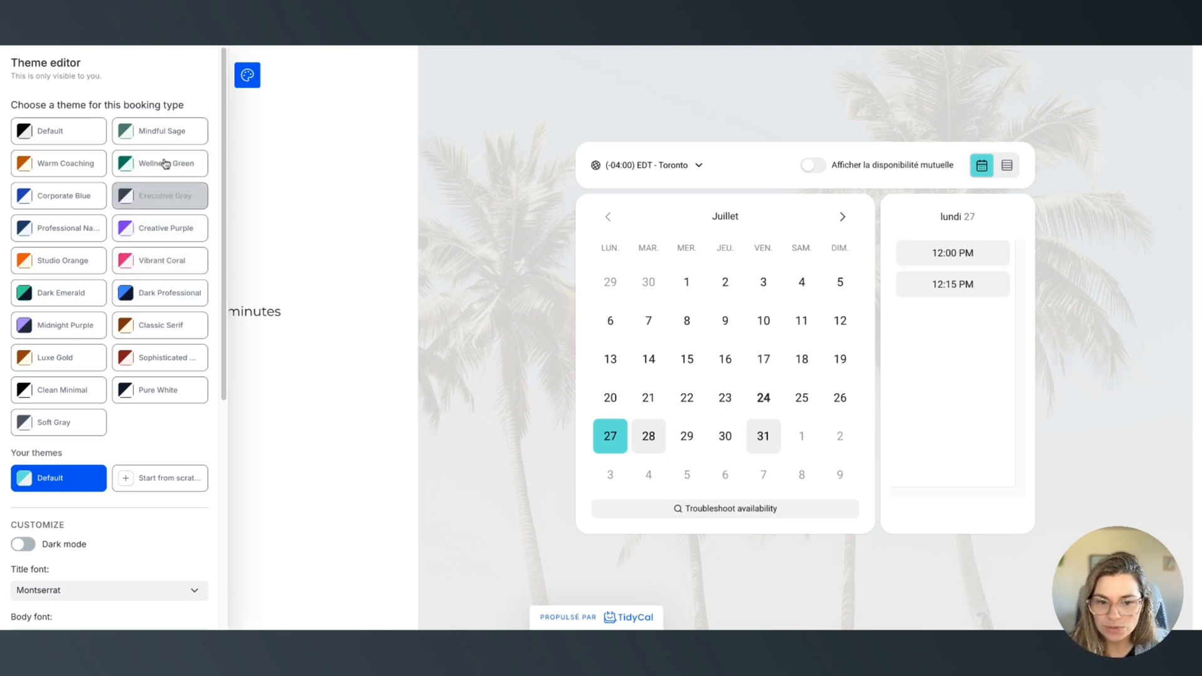
scroll(187, 384, down, 5)
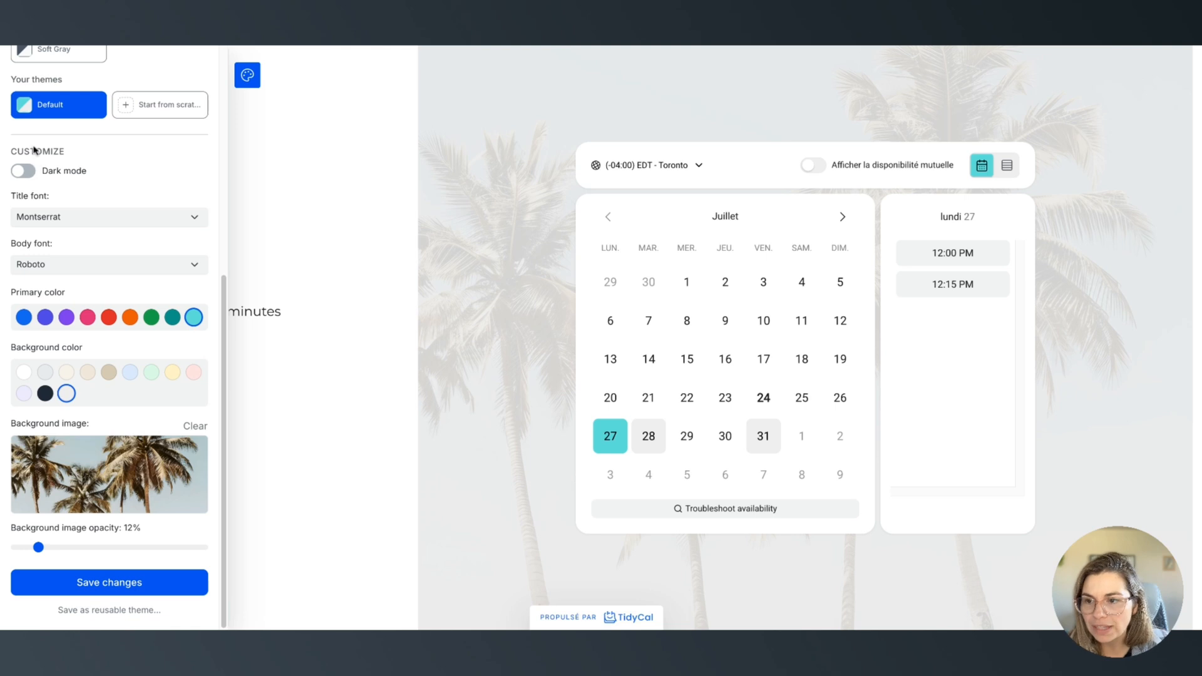
scroll(56, 250, up, 3)
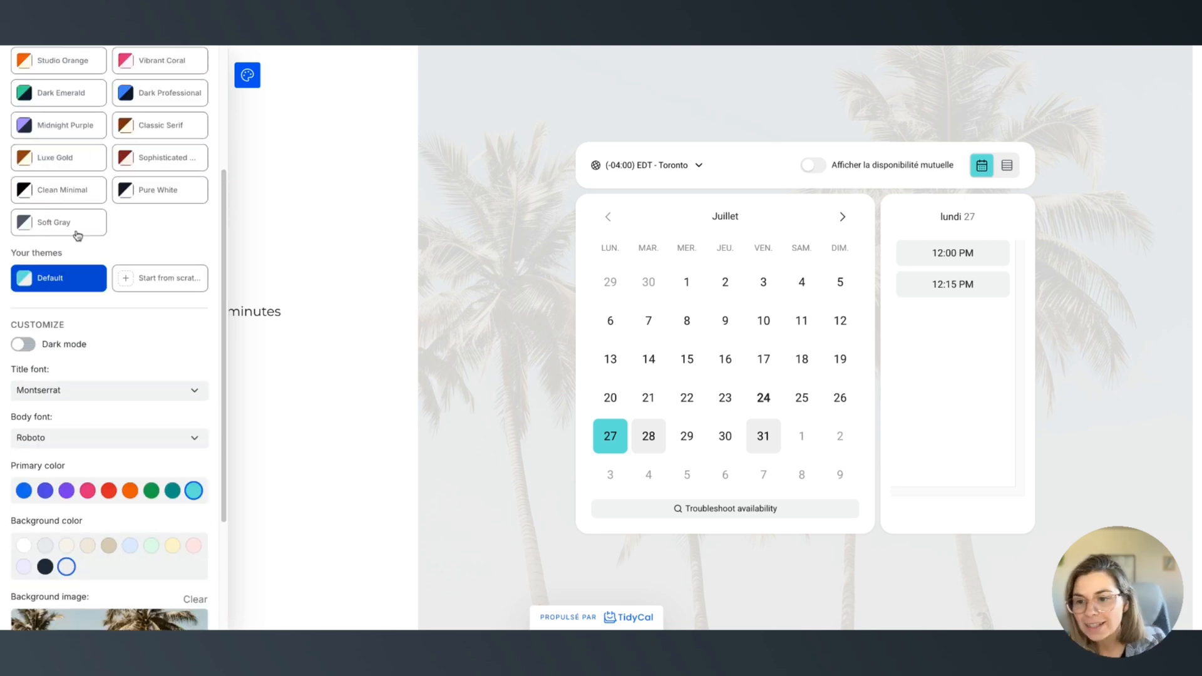
scroll(75, 238, up, 3)
scroll(137, 328, down, 6)
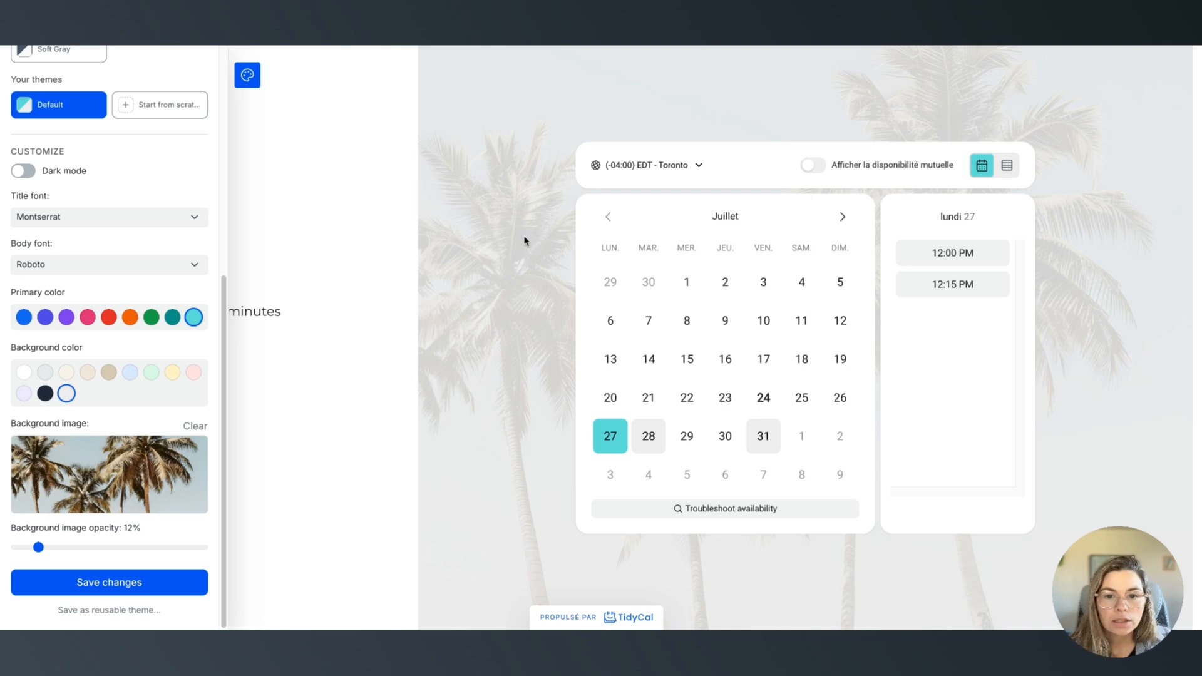
scroll(162, 442, up, 6)
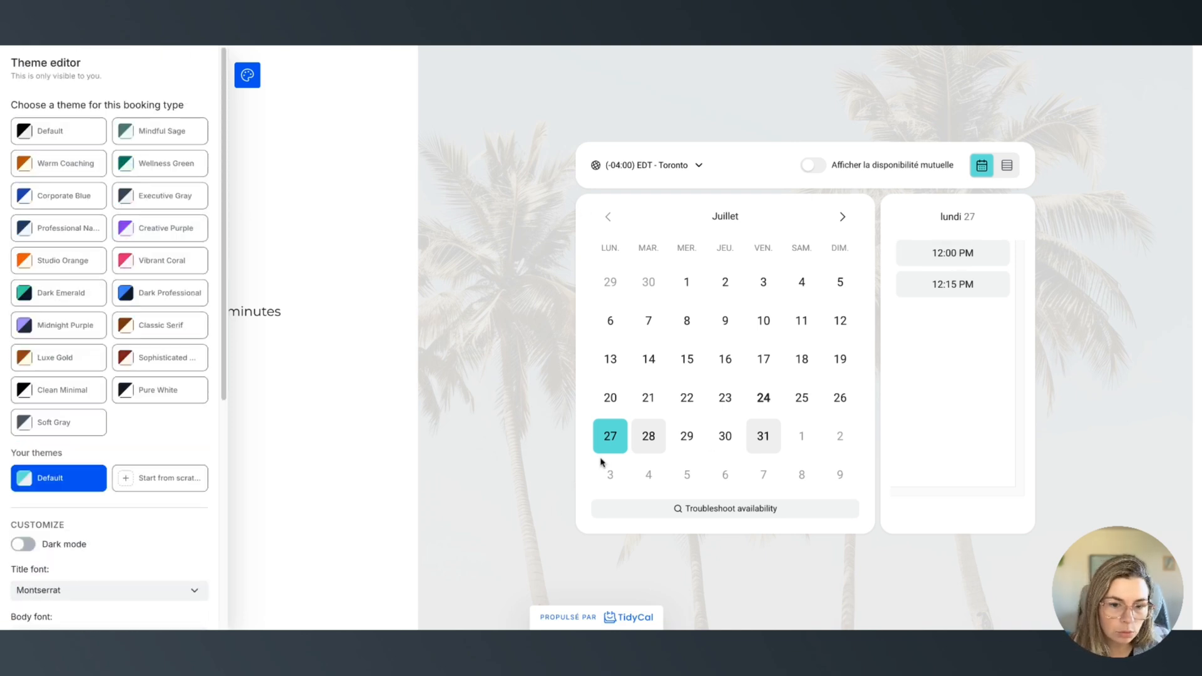
Step: Select the 11:15 AM slot on Monday 3 August in the booking page calendar
click(842, 219)
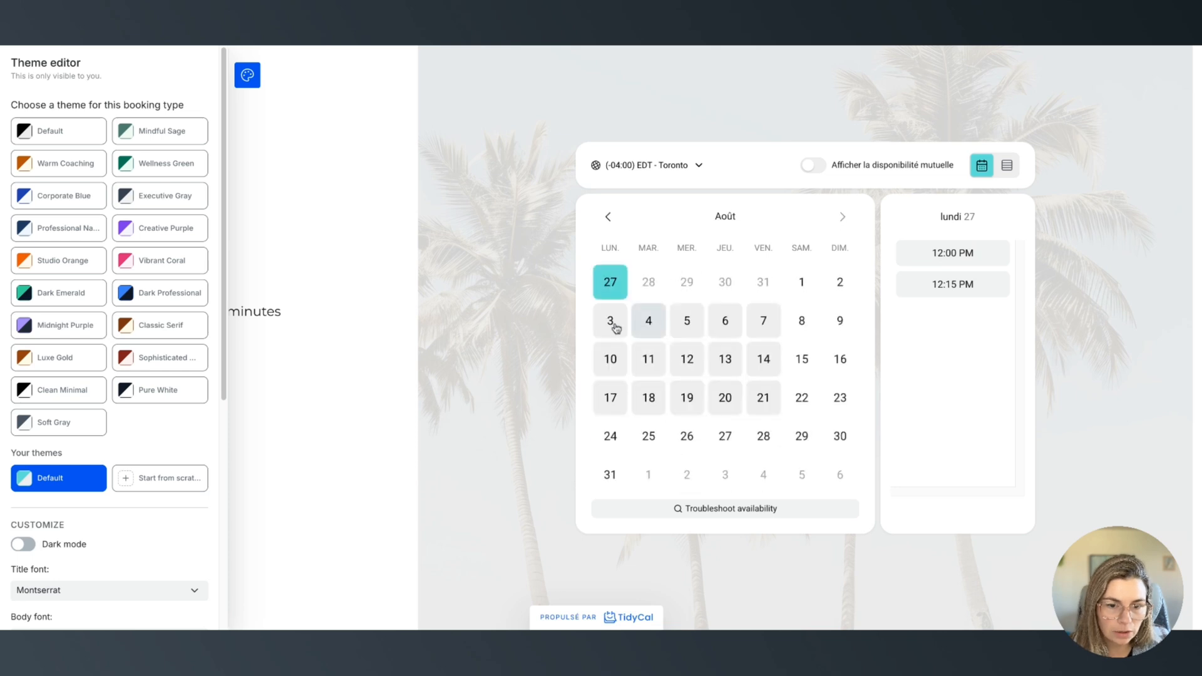
click(615, 324)
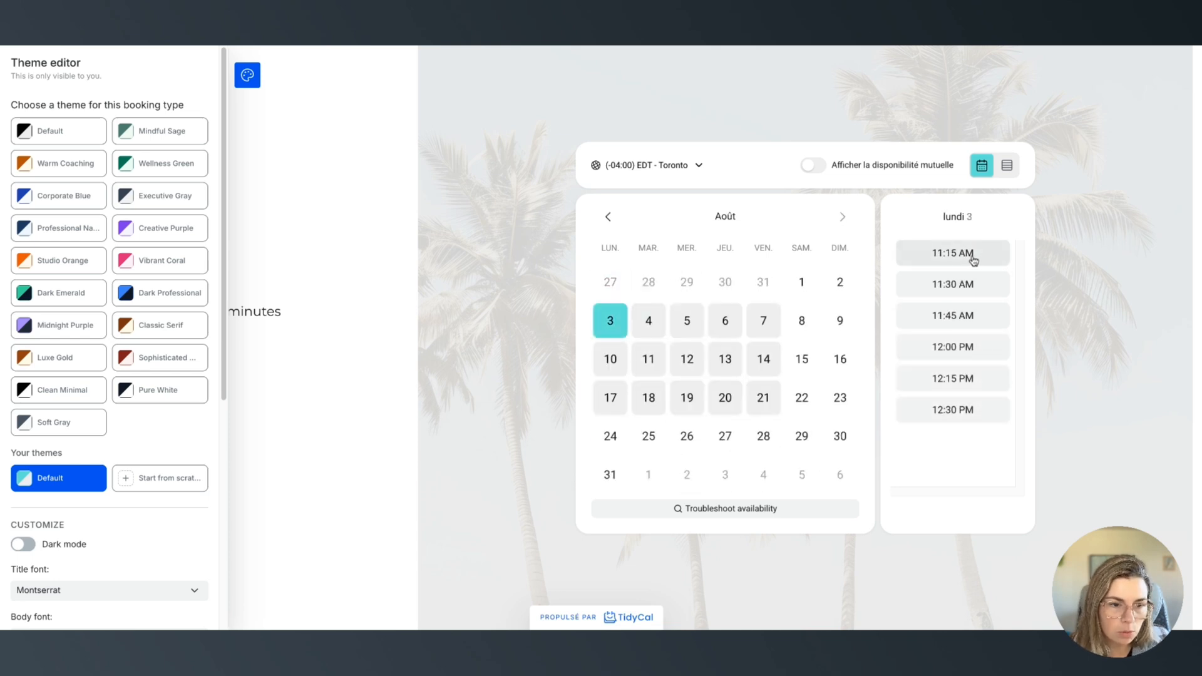
click(944, 258)
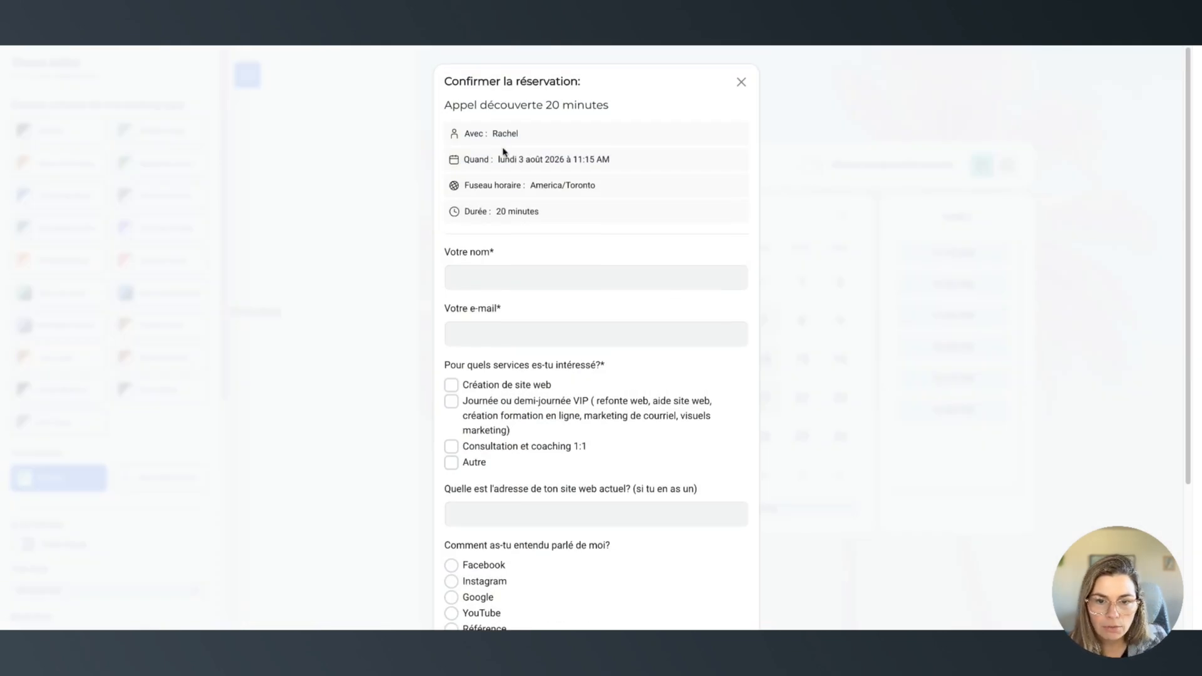
Step: Examine the reservation form's appointment details, services, website and referral questions, and close the form without booking
scroll(504, 407, down, 5)
scroll(513, 382, up, 2)
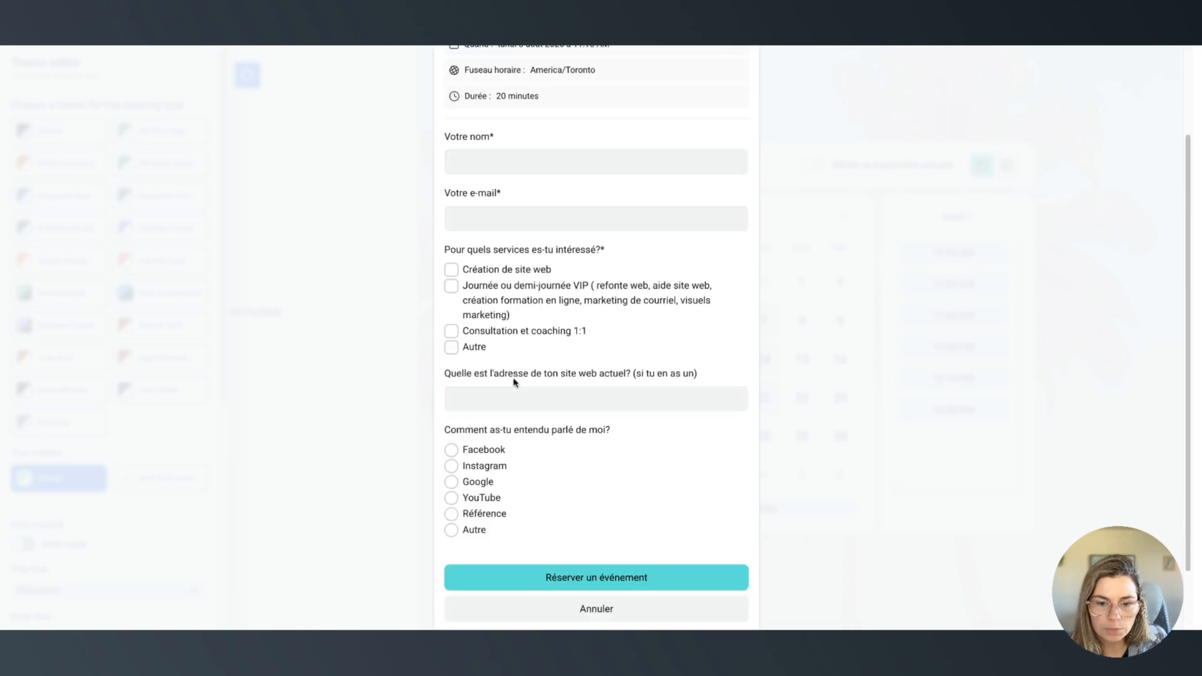
scroll(513, 382, up, 3)
scroll(544, 410, down, 5)
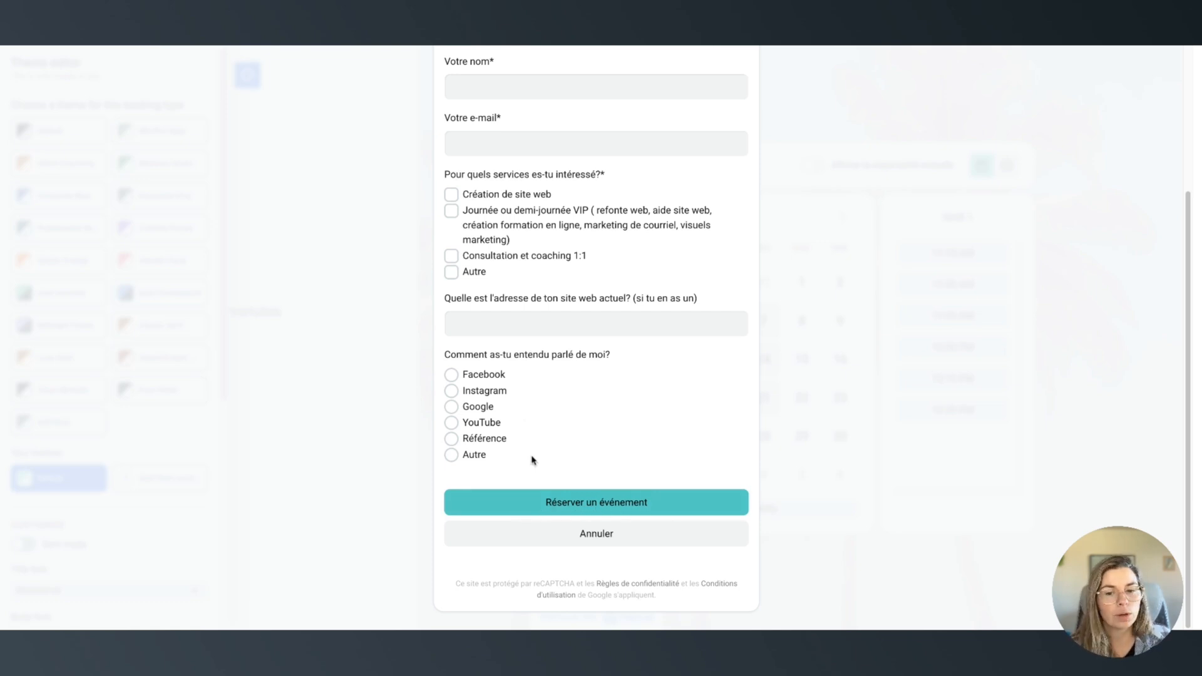
scroll(551, 432, up, 3)
scroll(564, 321, down, 5)
scroll(564, 322, up, 5)
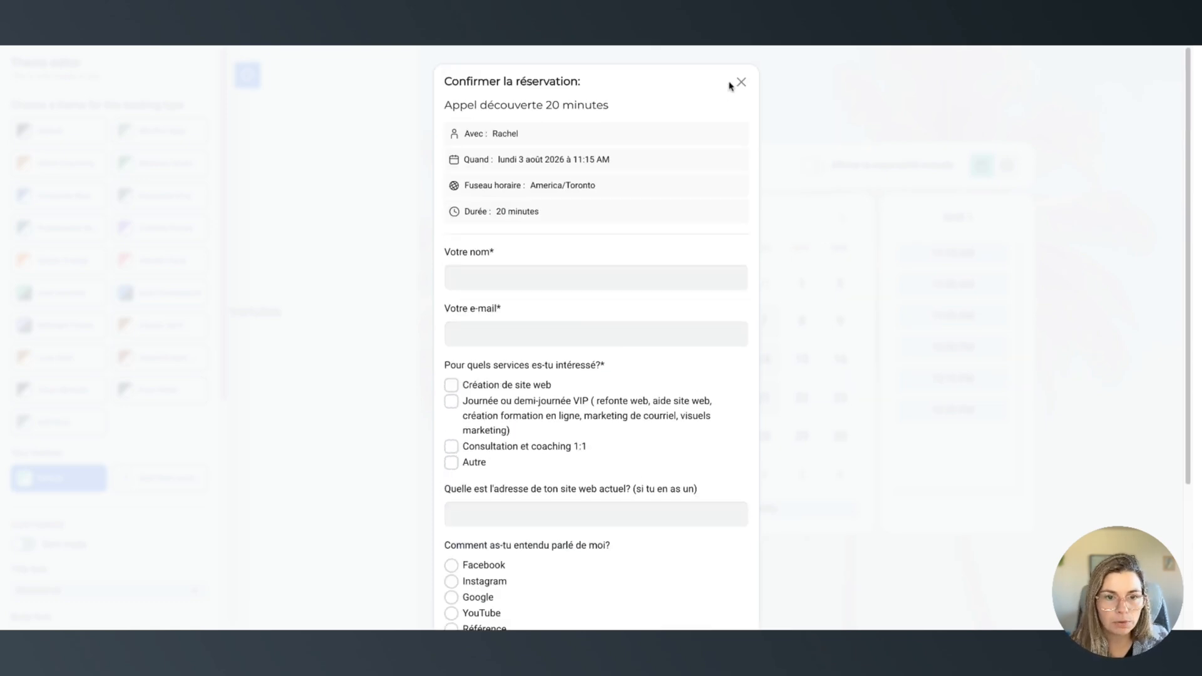
click(740, 82)
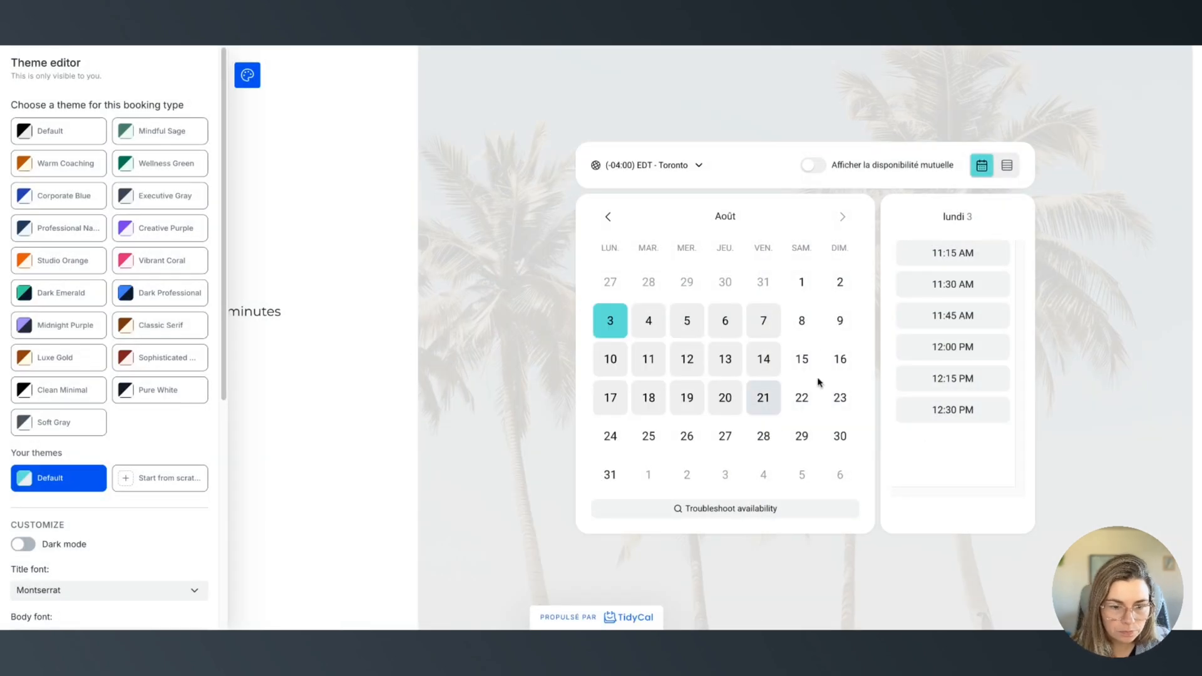
Step: View the reservation form for the 12:15 PM slot, check its name and e-mail fields, and close it without booking
click(954, 379)
scroll(577, 209, down, 3)
scroll(569, 338, up, 3)
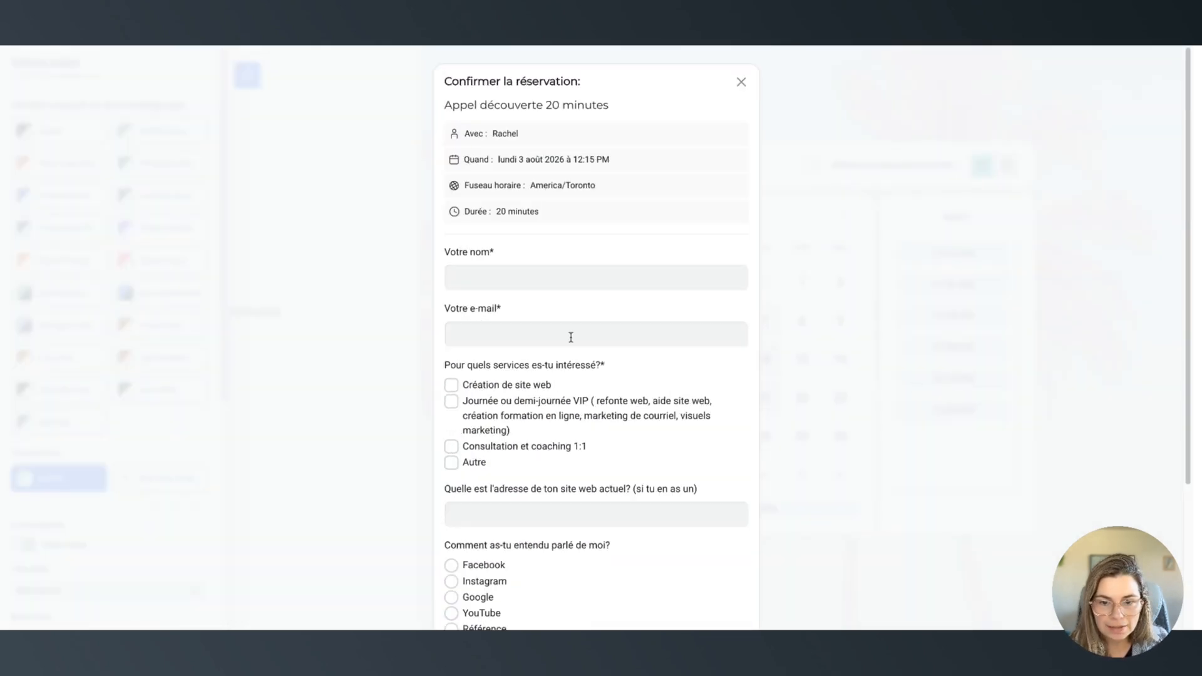
scroll(569, 303, down, 3)
scroll(634, 318, up, 2)
scroll(633, 318, up, 1)
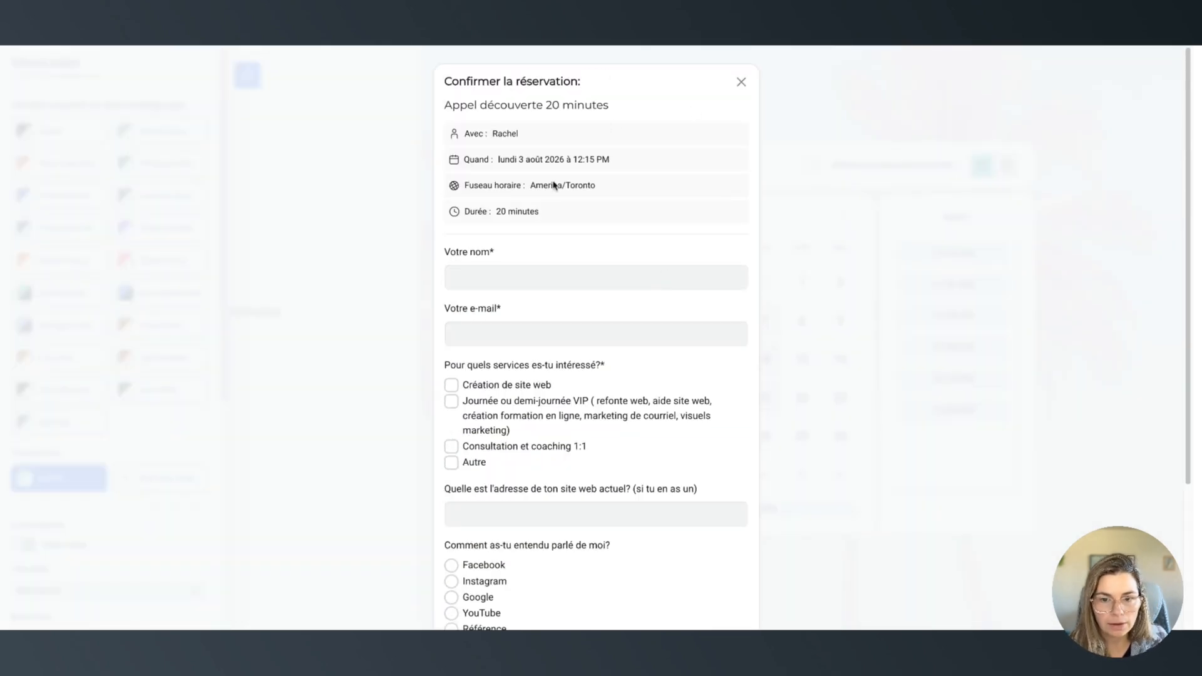
click(513, 278)
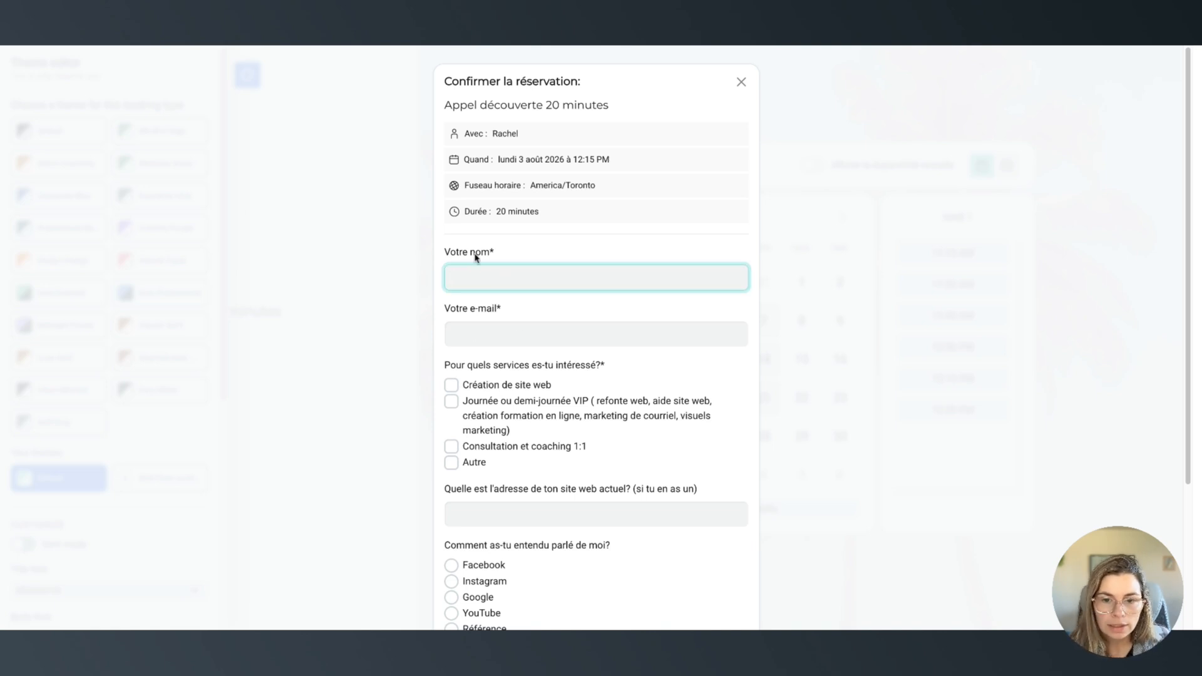
click(456, 333)
scroll(552, 445, down, 3)
scroll(540, 423, up, 3)
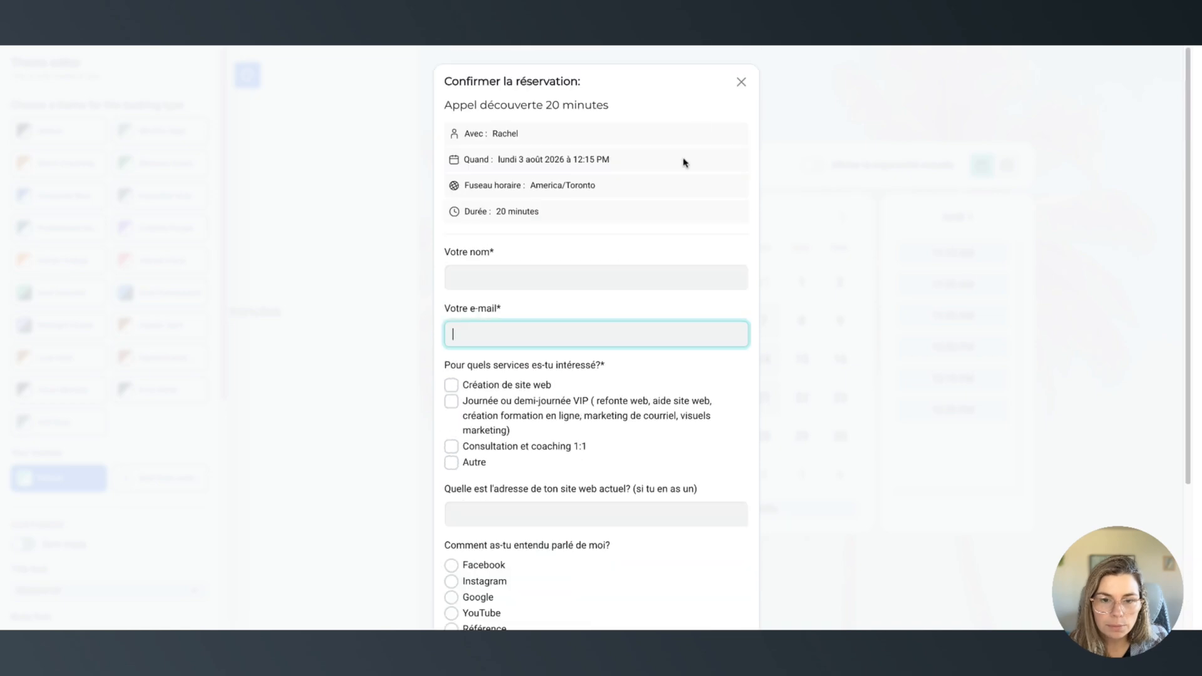
click(738, 82)
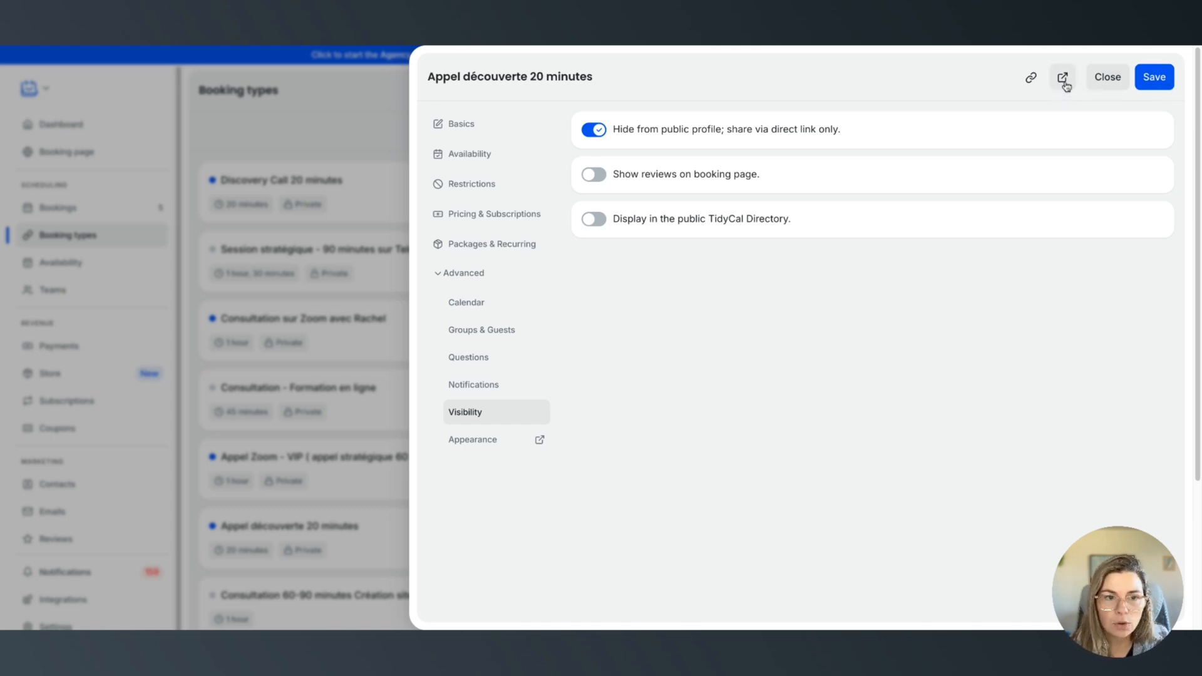
Step: Save the "Appel découverte 20 minutes" booking type and close its settings
click(1106, 78)
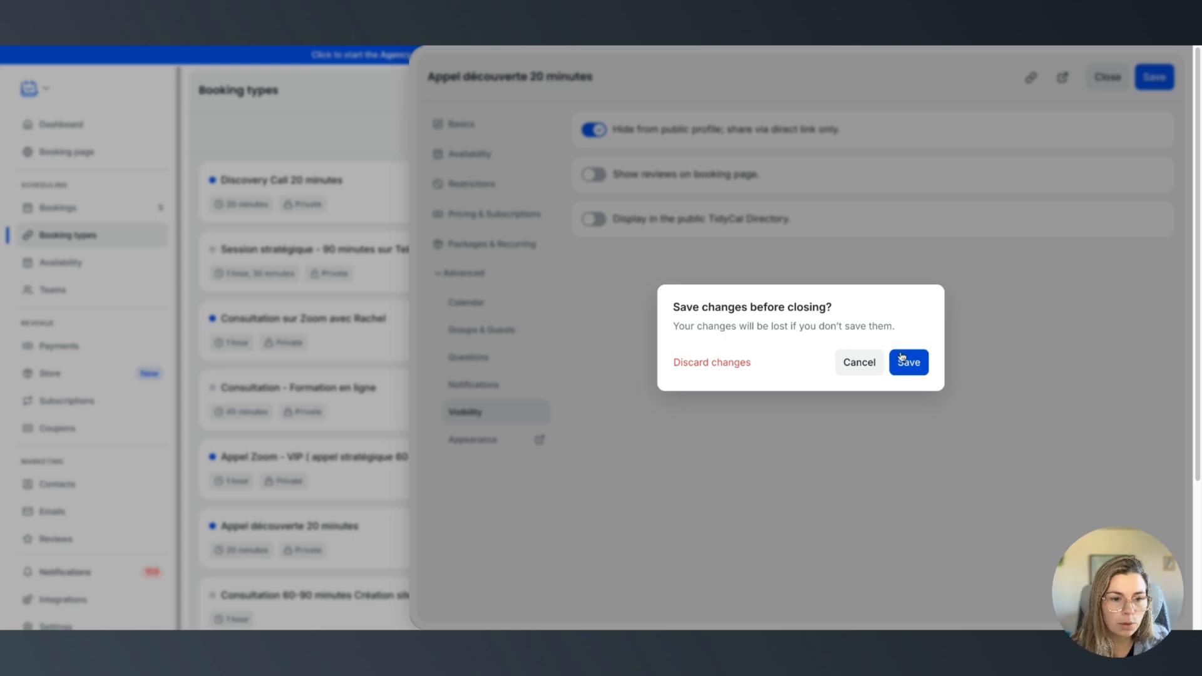
click(846, 362)
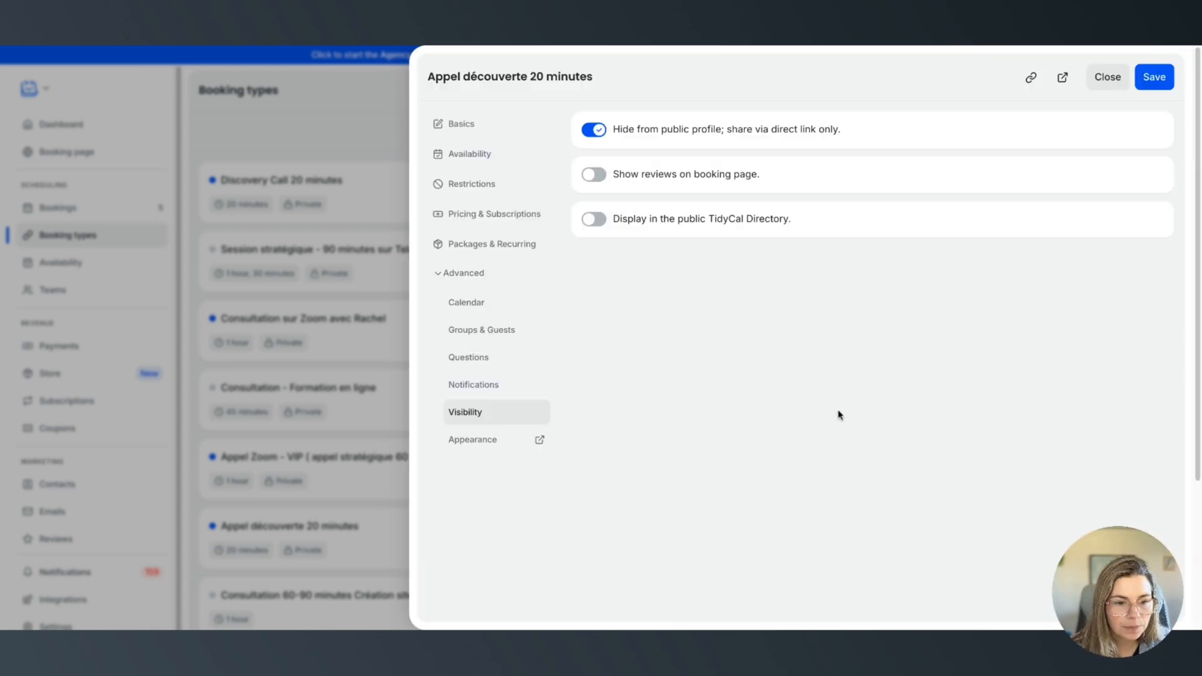
click(1154, 77)
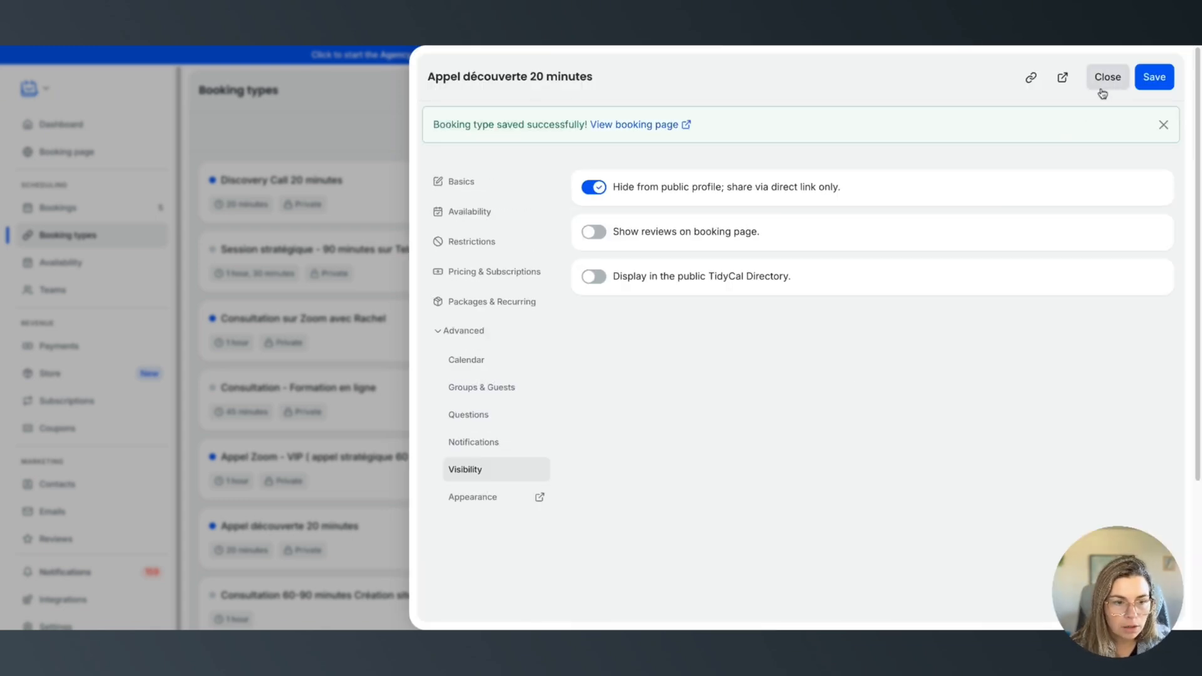
click(1100, 84)
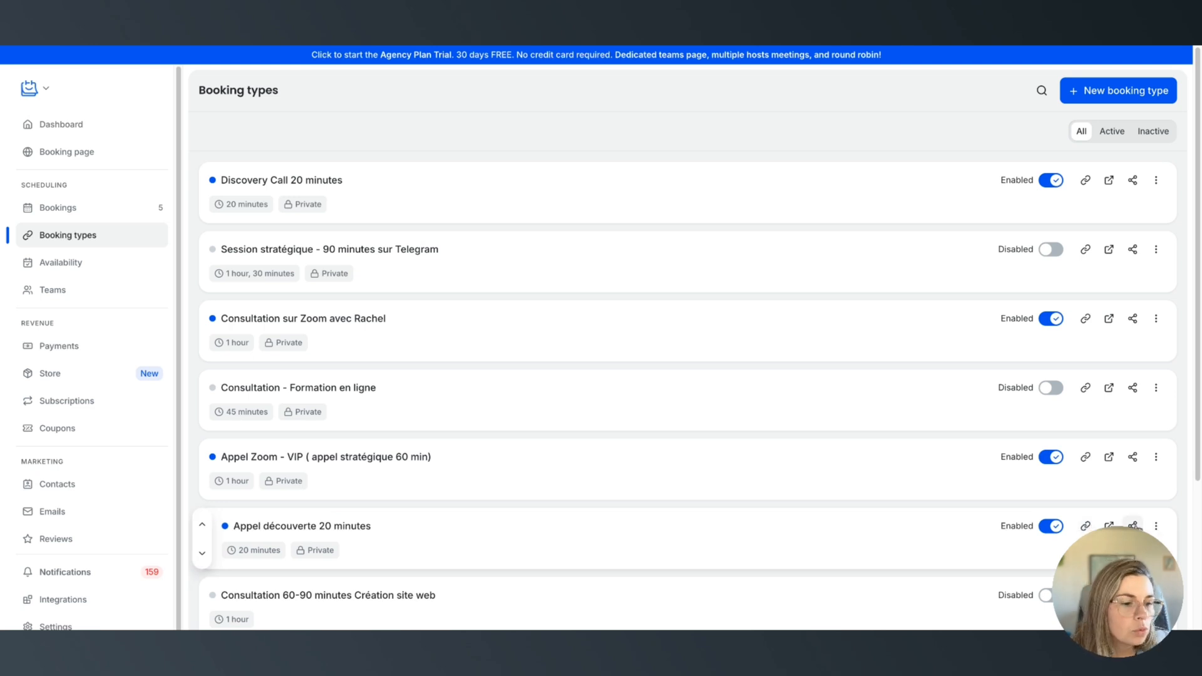
Step: Review the sharing and embedding options of "Appel découverte 20 minutes" and look through the booking types list
click(1156, 527)
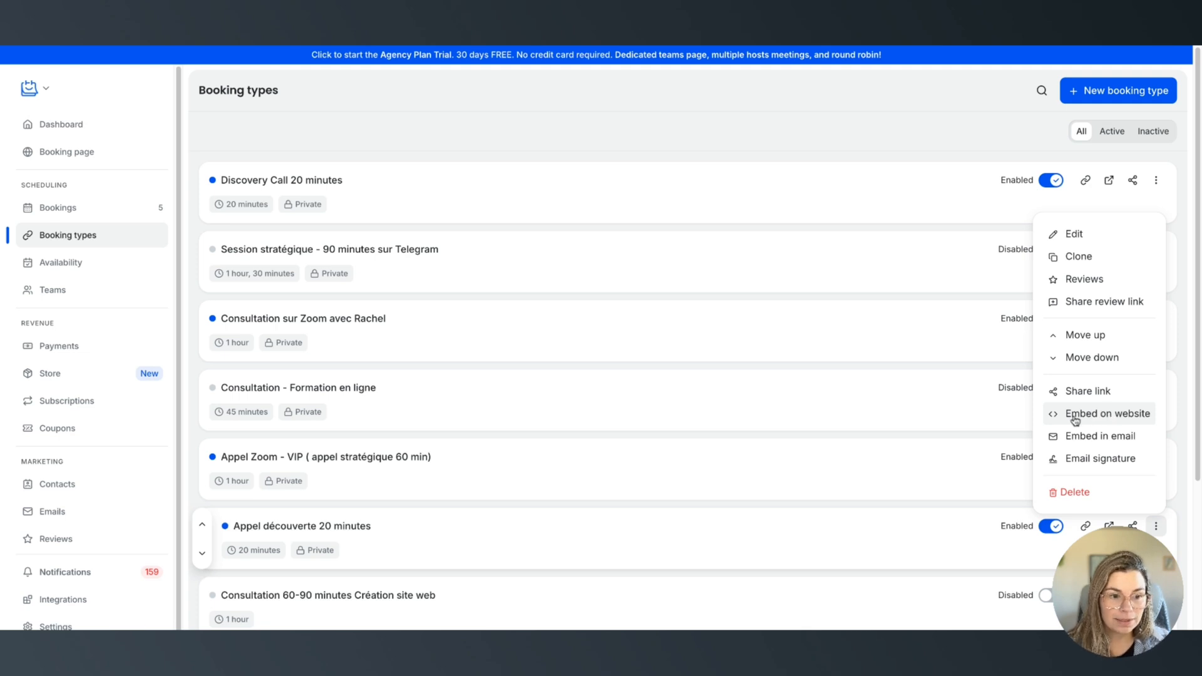
click(192, 433)
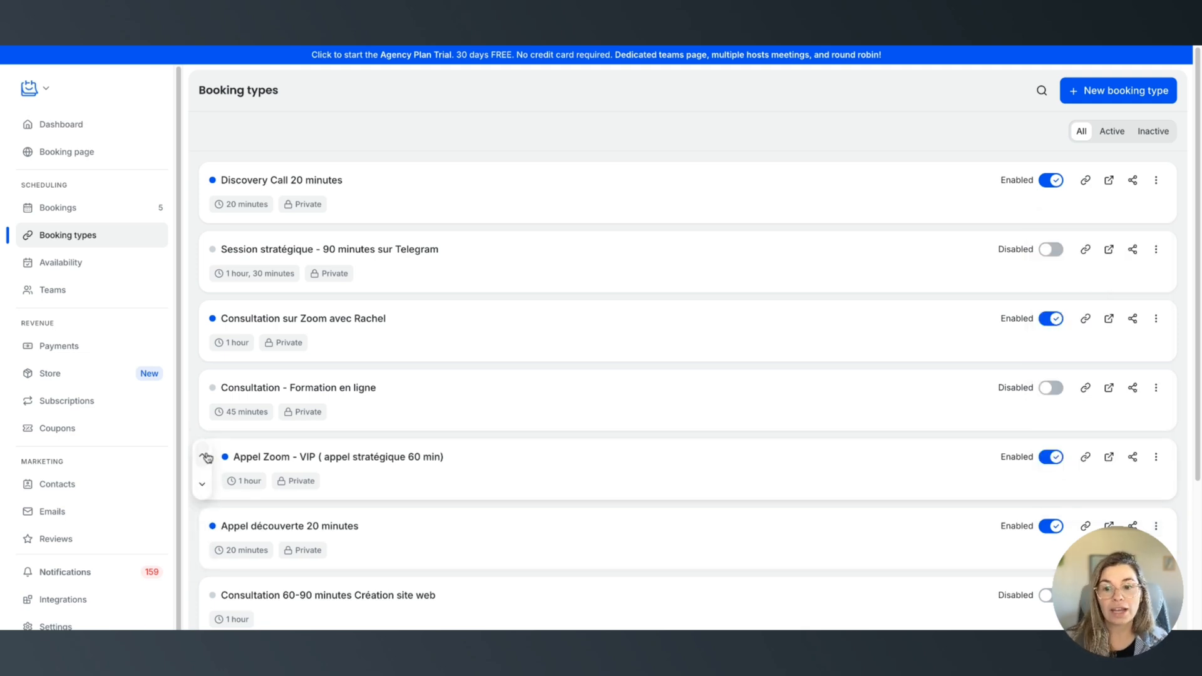
scroll(424, 378, down, 3)
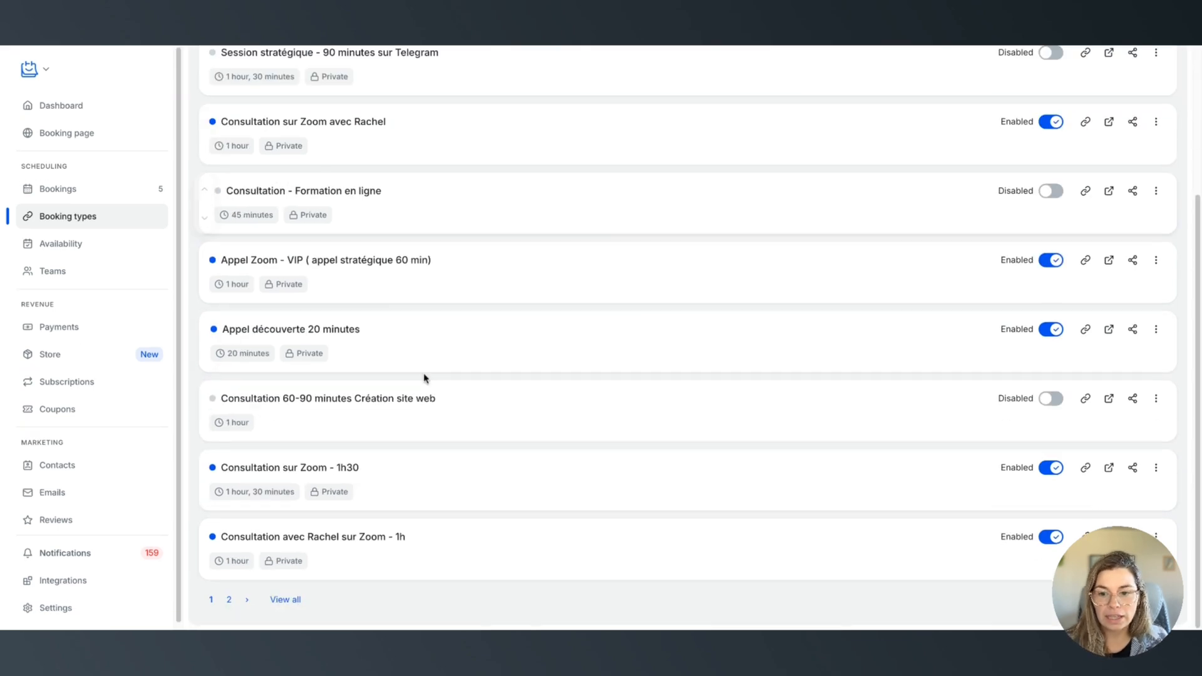
scroll(415, 356, up, 3)
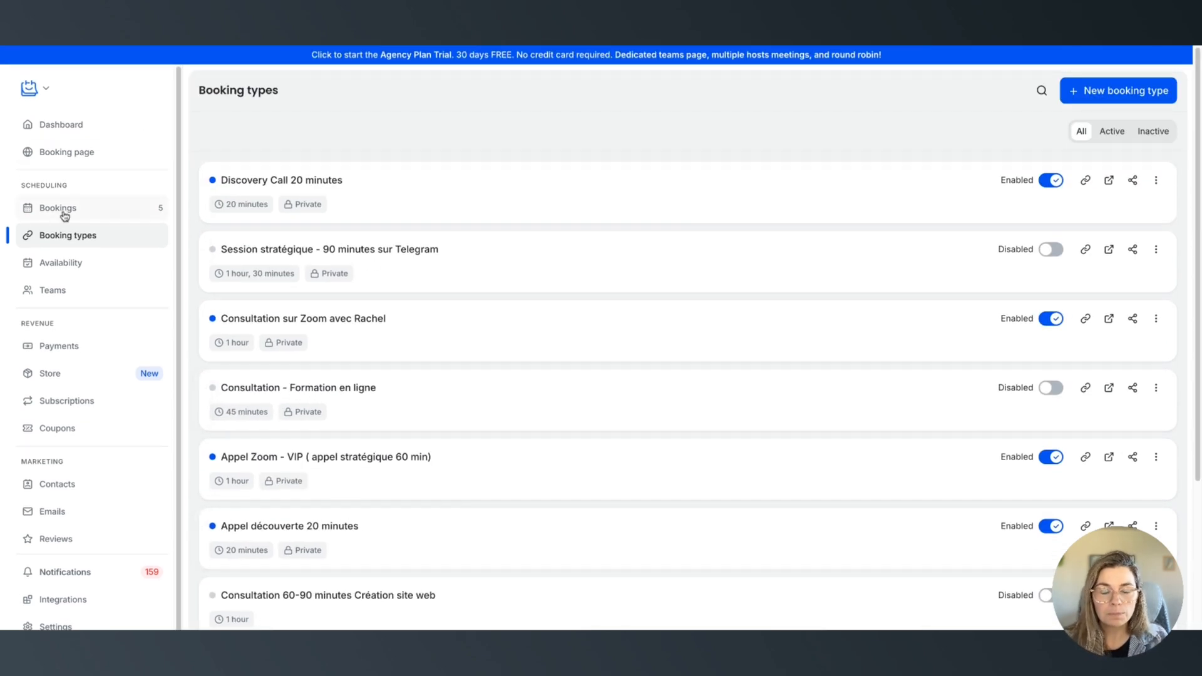